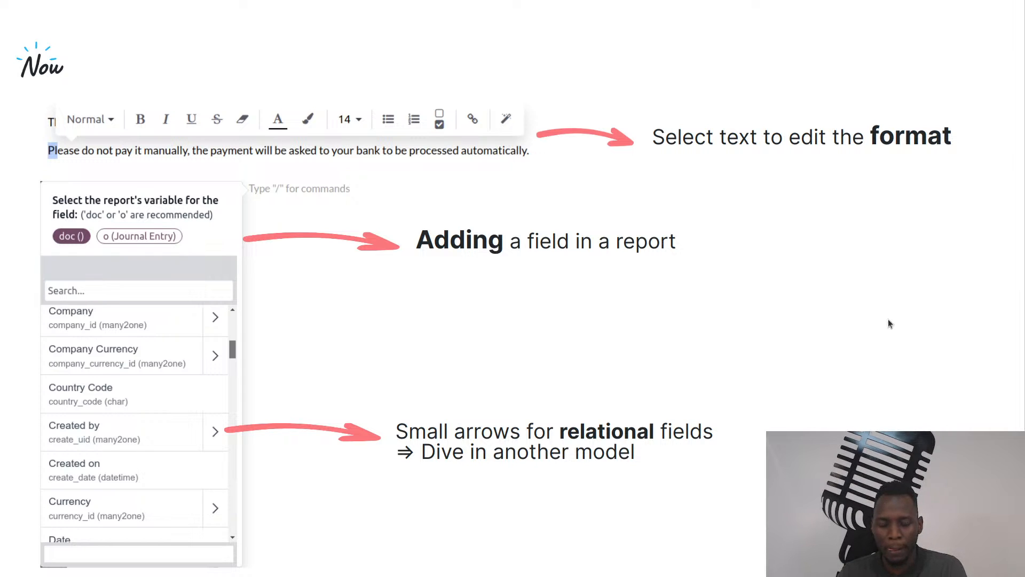
key("Right")
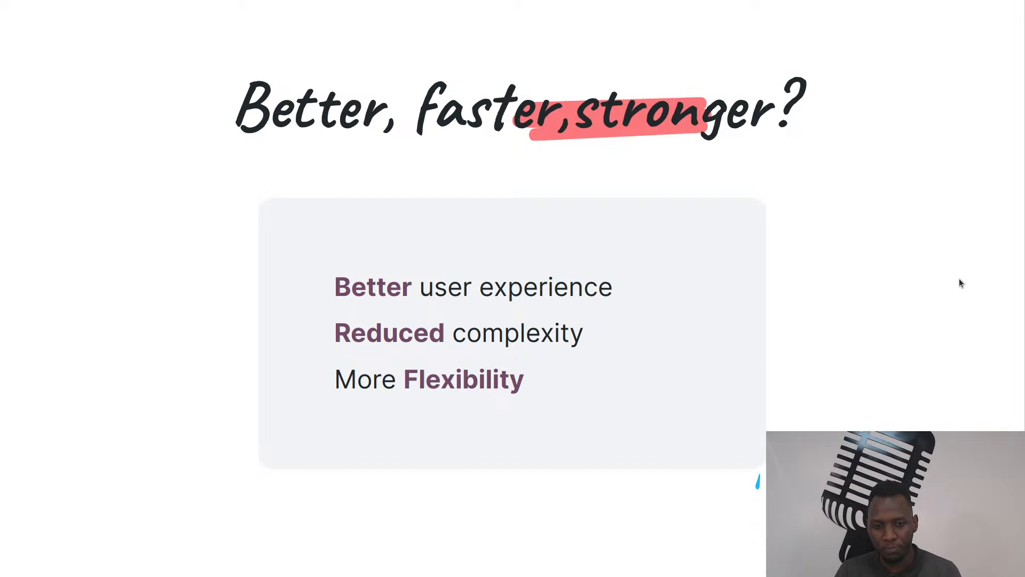
key("Right")
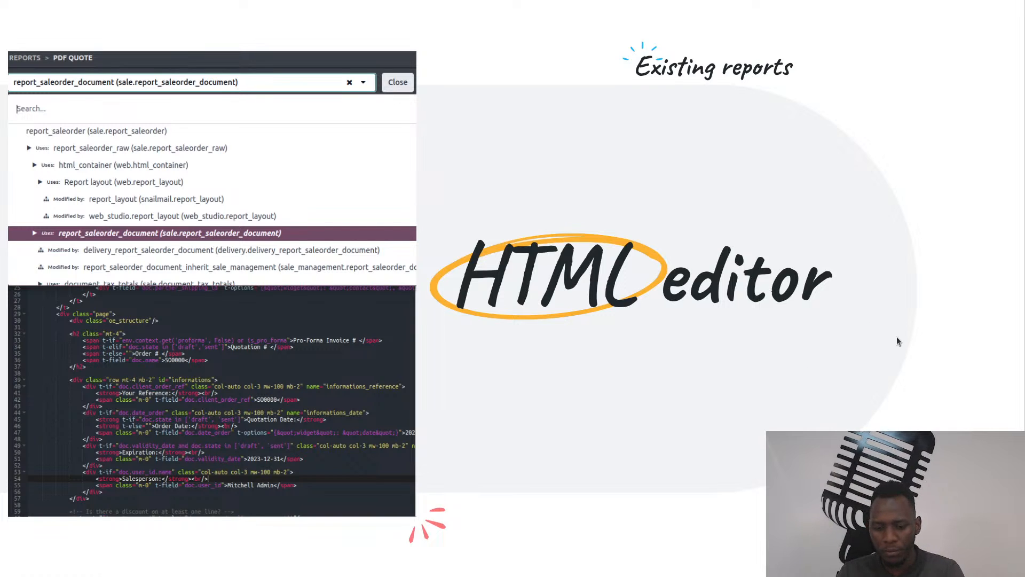
key("Right")
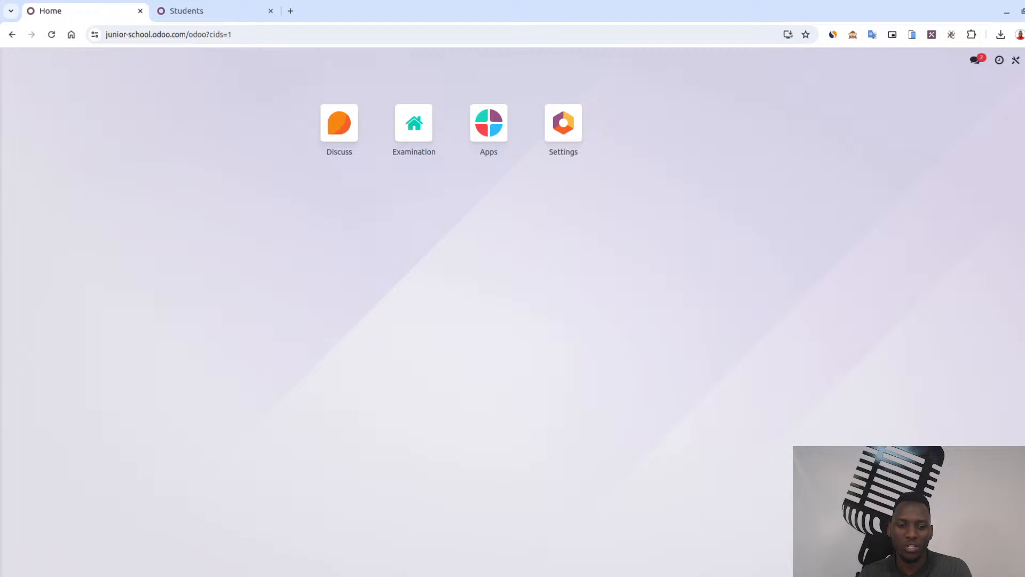
Start a new student record in the Examination app, enter the student's name and assign the second suggested teacher
left_click(413, 135)
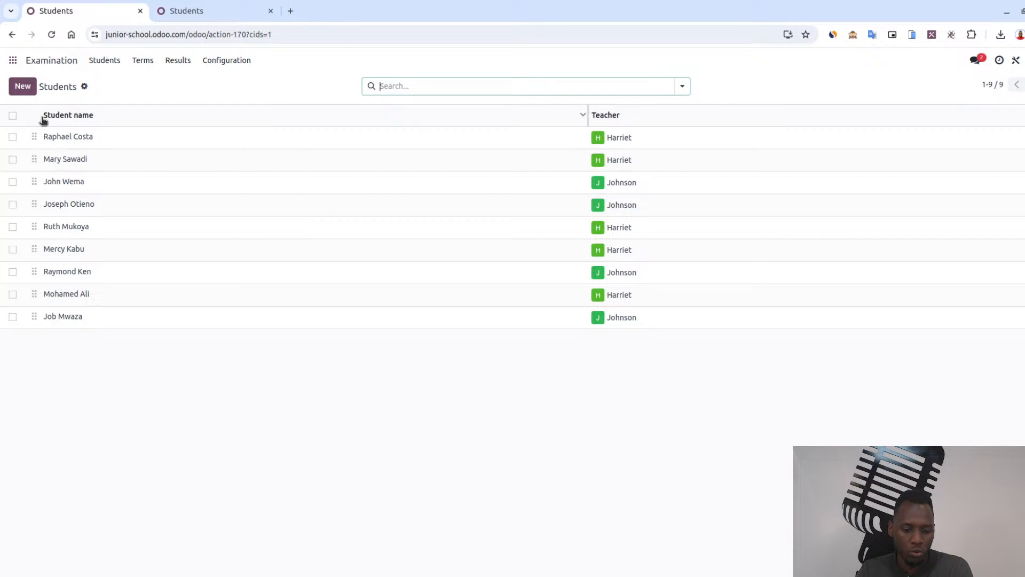
left_click(28, 91)
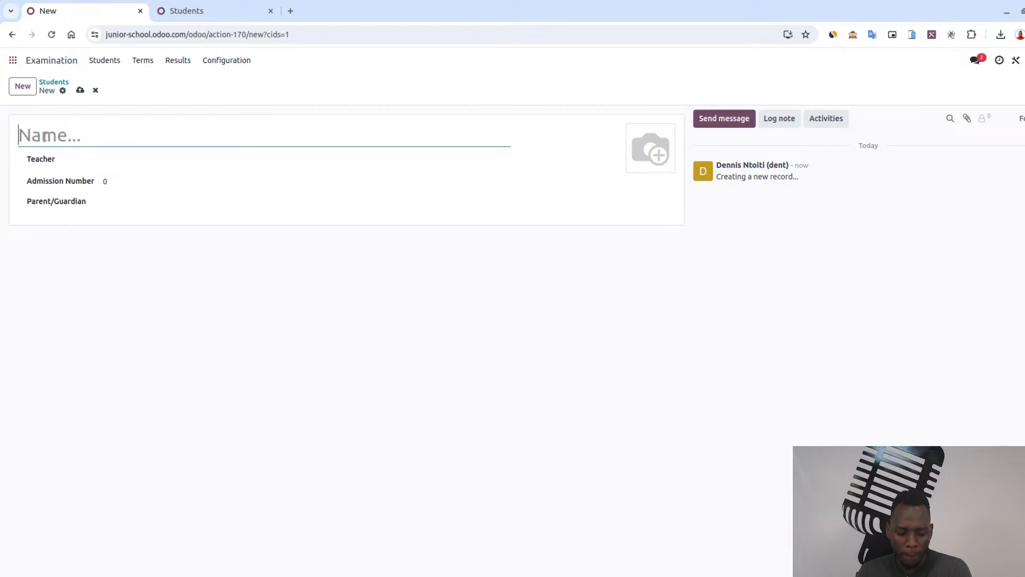
type("John")
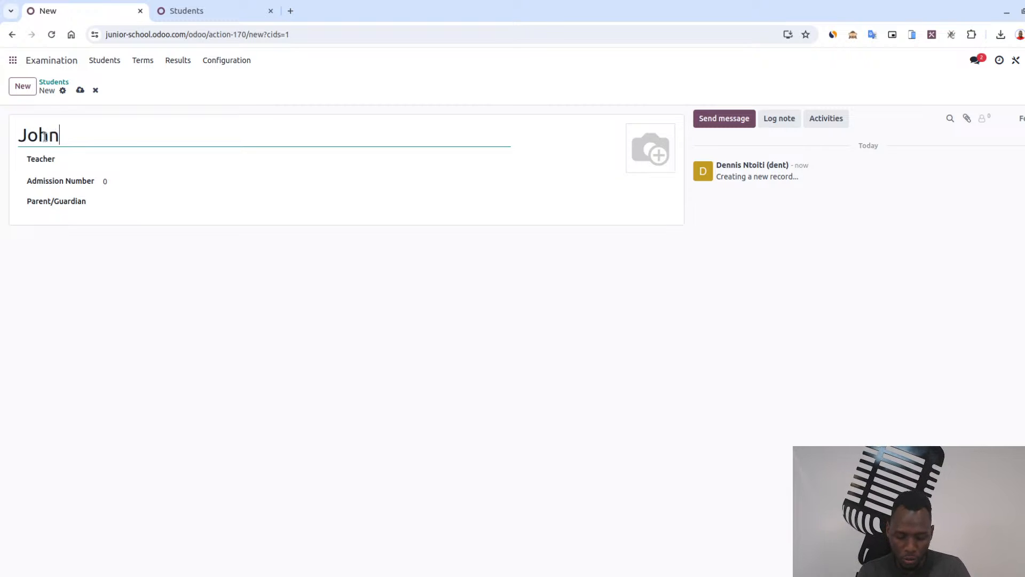
type("son")
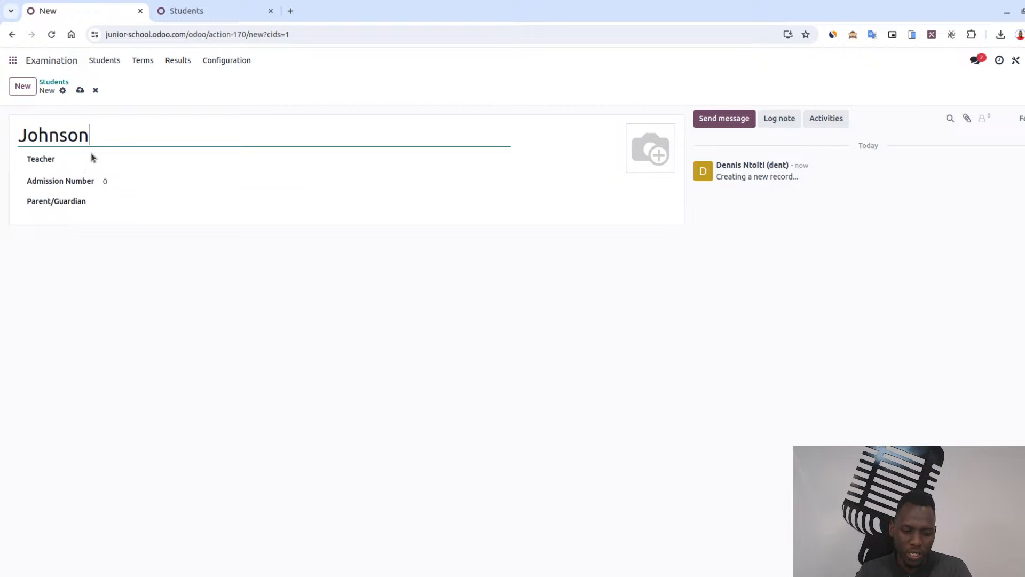
left_click(147, 158)
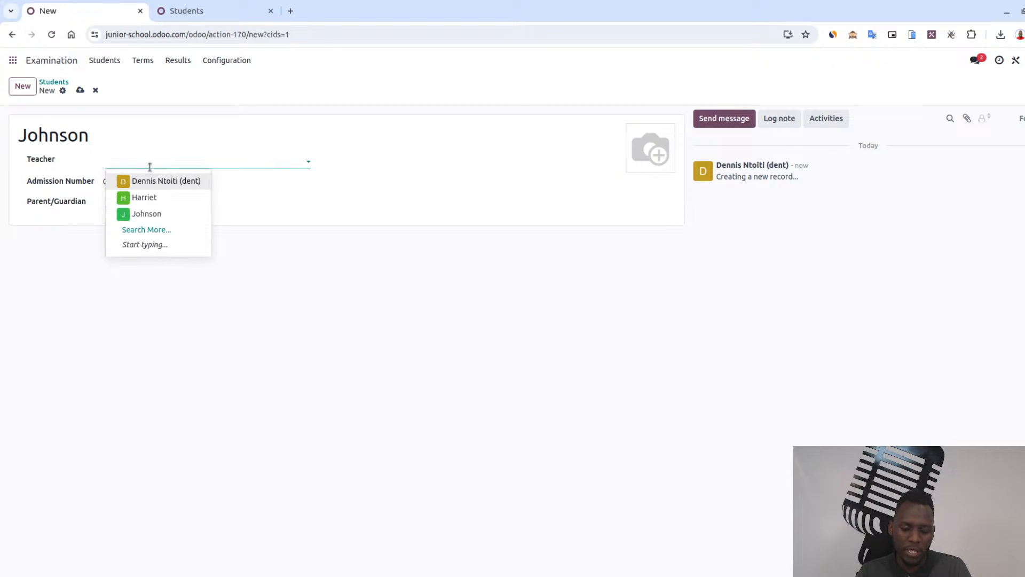
left_click(153, 197)
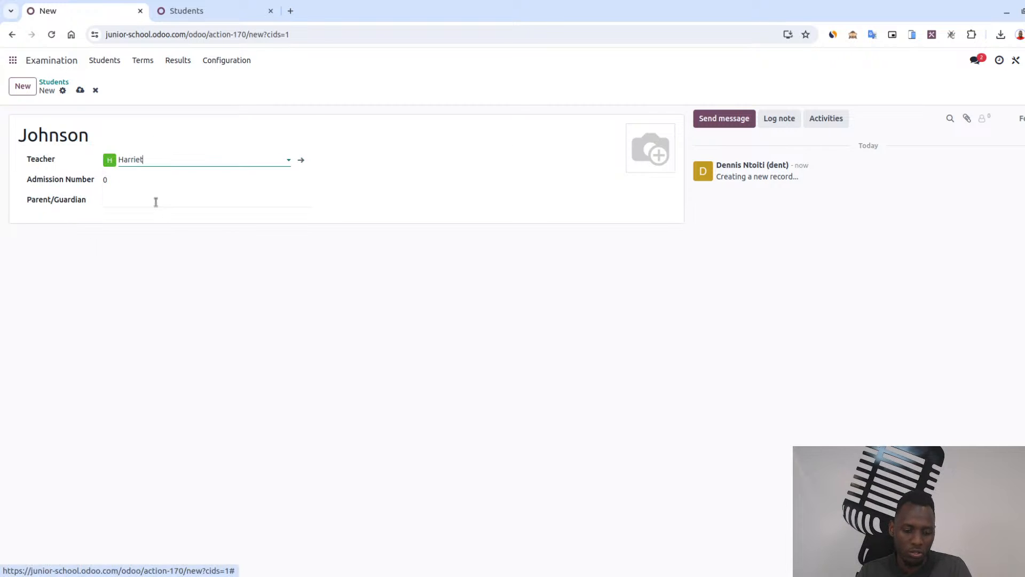
Enter the student's admission number and the parent/guardian's name, and save the student record
left_click(125, 183)
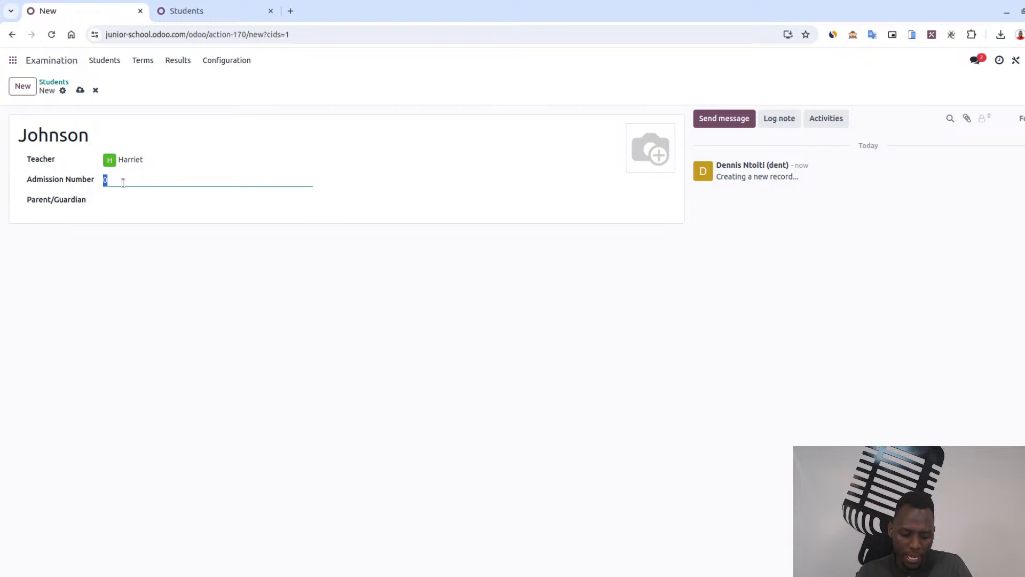
type("445")
key("BackSpace")
type("7")
left_click(109, 201)
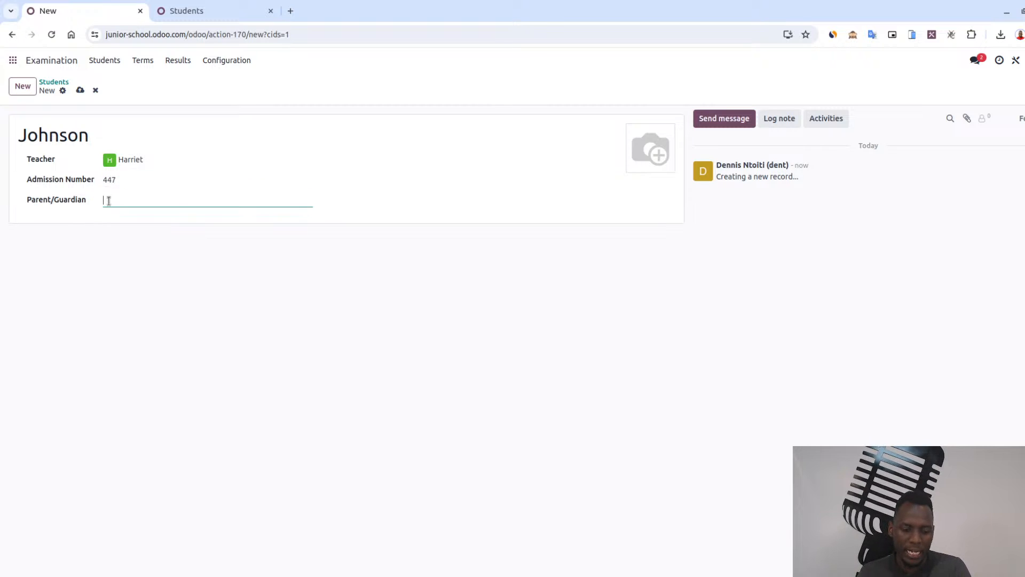
type("R")
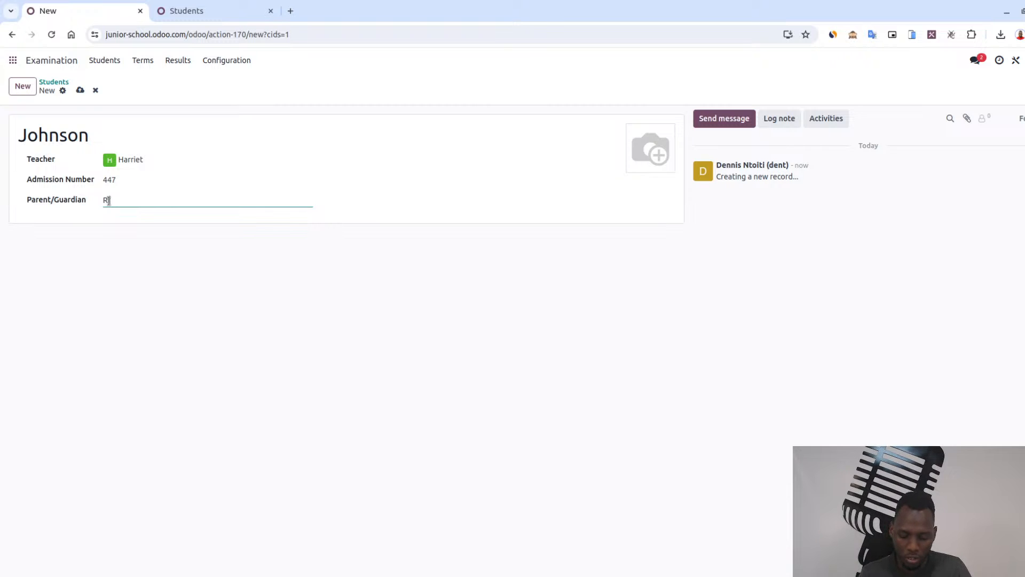
type("ose")
left_click(314, 208)
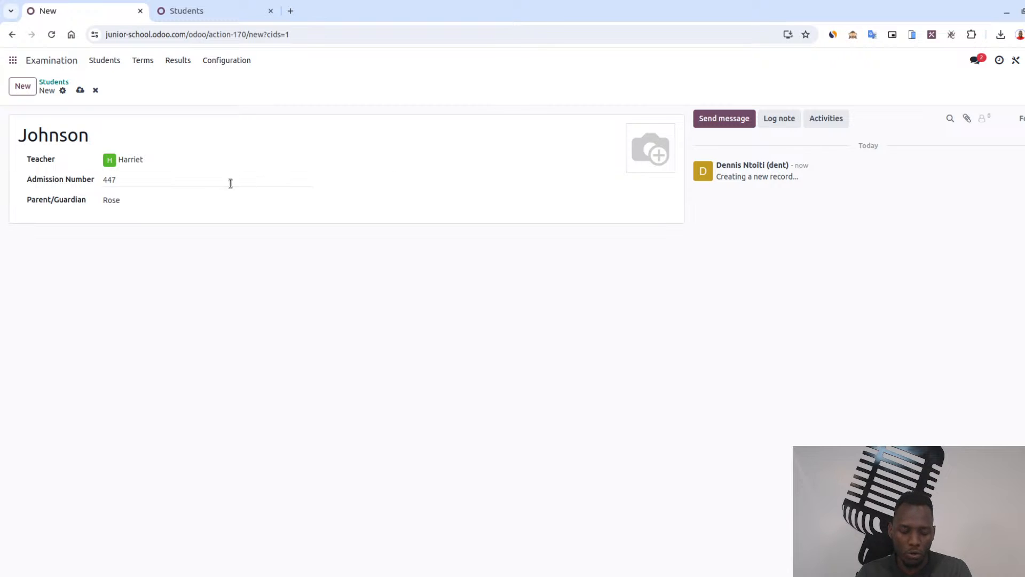
left_click(80, 90)
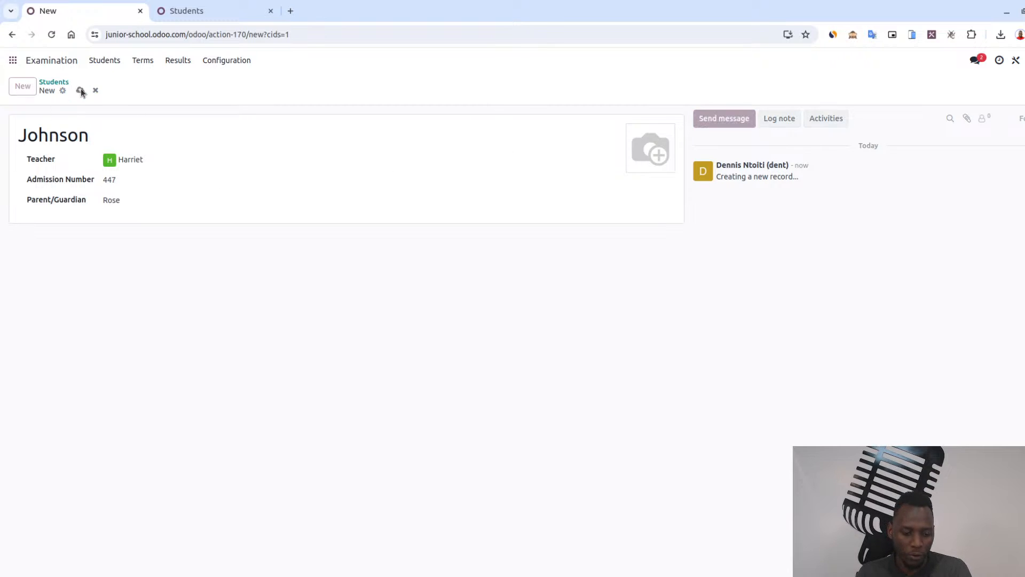
Review the blank form for a new term and return to the Terms board
left_click(141, 64)
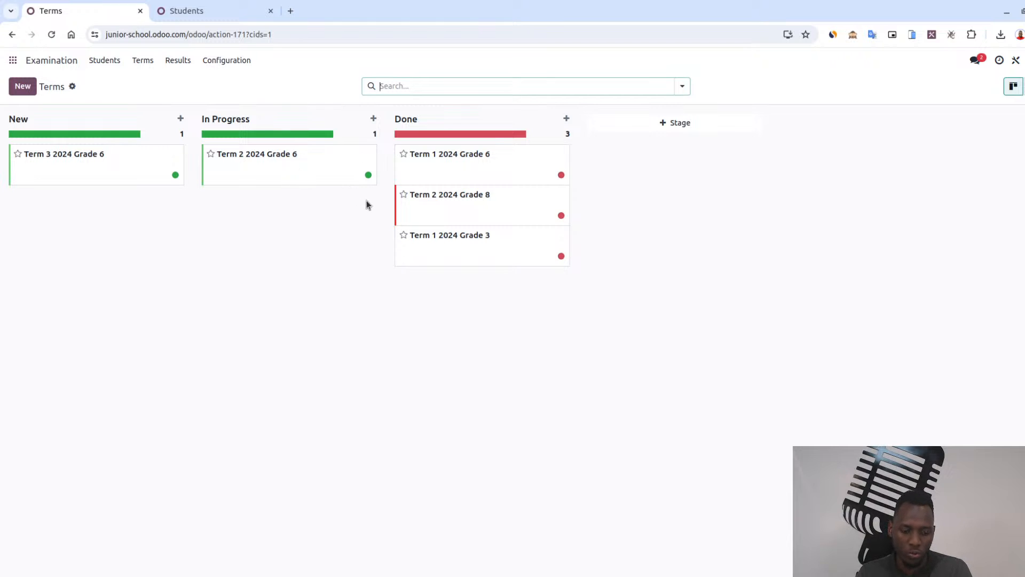
left_click(30, 89)
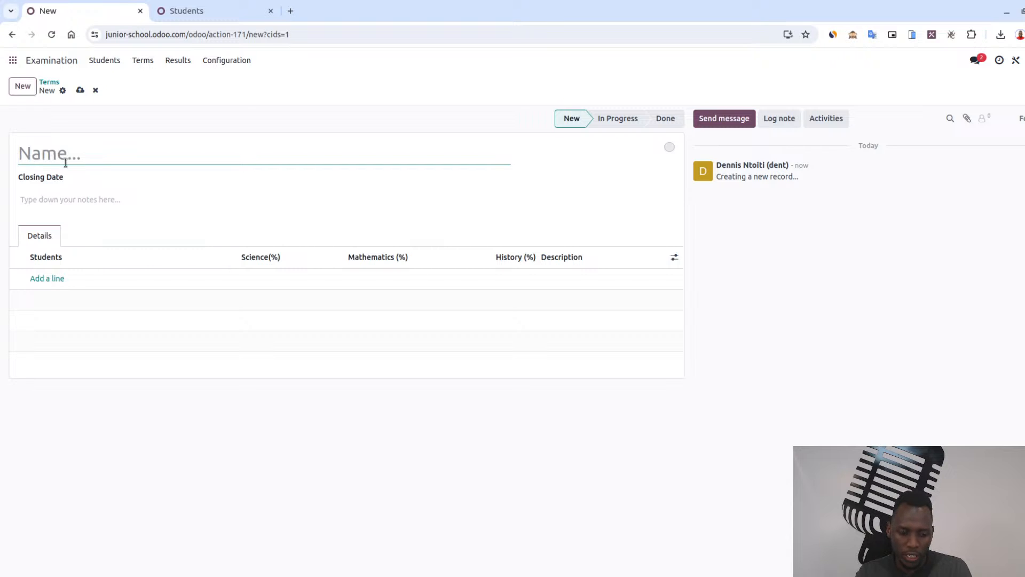
left_click(85, 181)
left_click(61, 324)
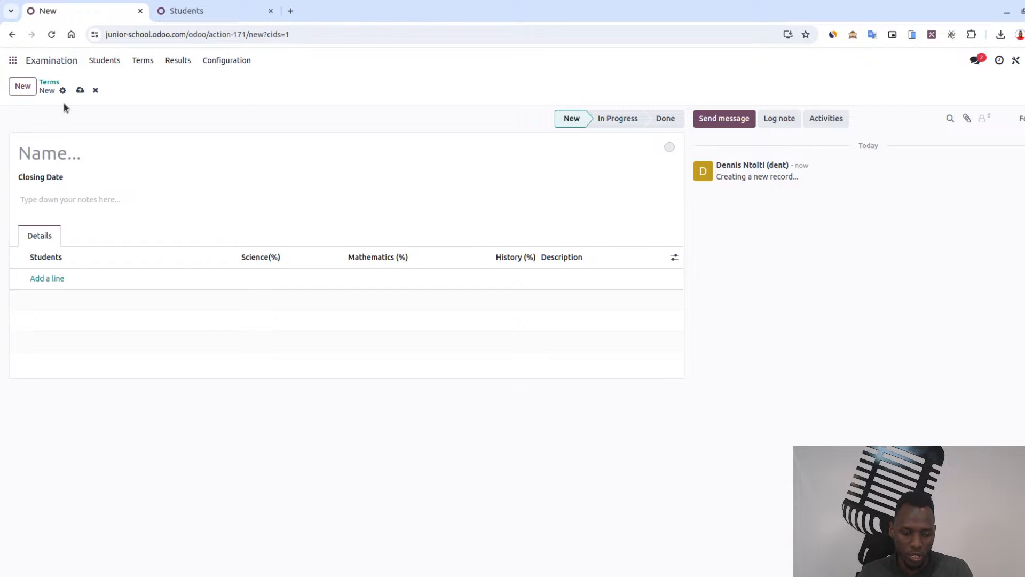
left_click(49, 82)
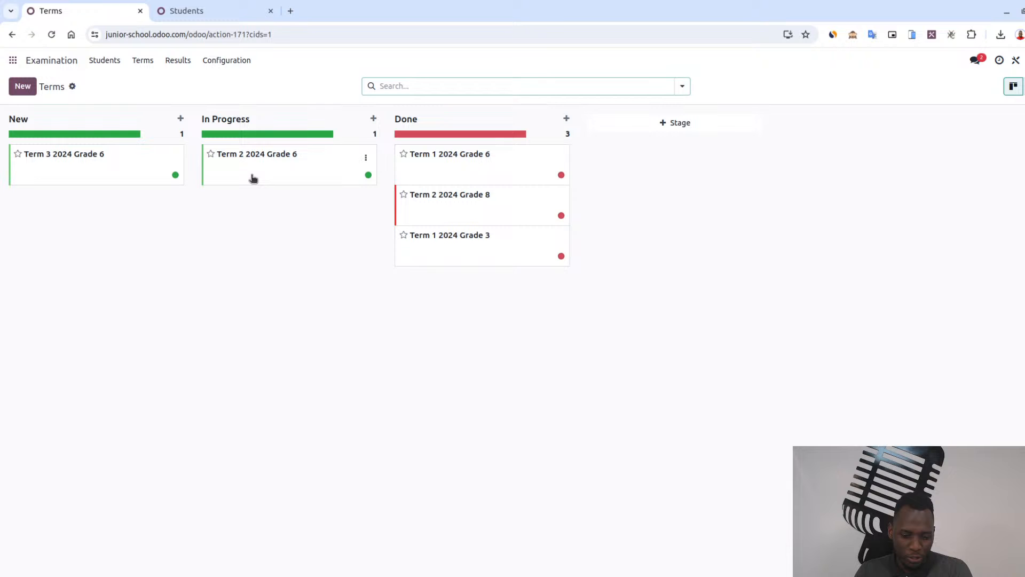
Add a result line to Term 2 2024 Grade 6 for the fourth student in the suggestions
left_click(271, 162)
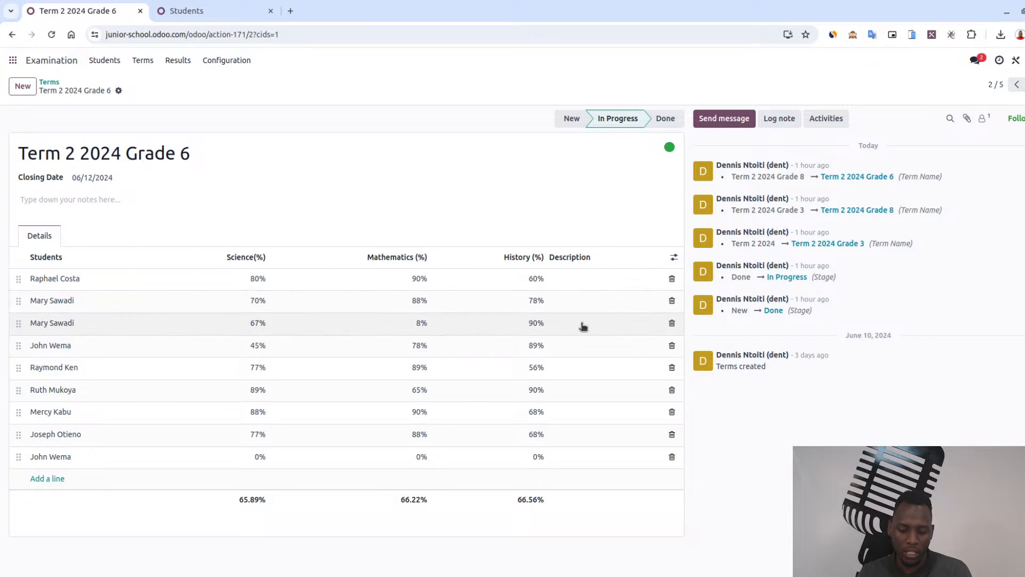
left_click(56, 479)
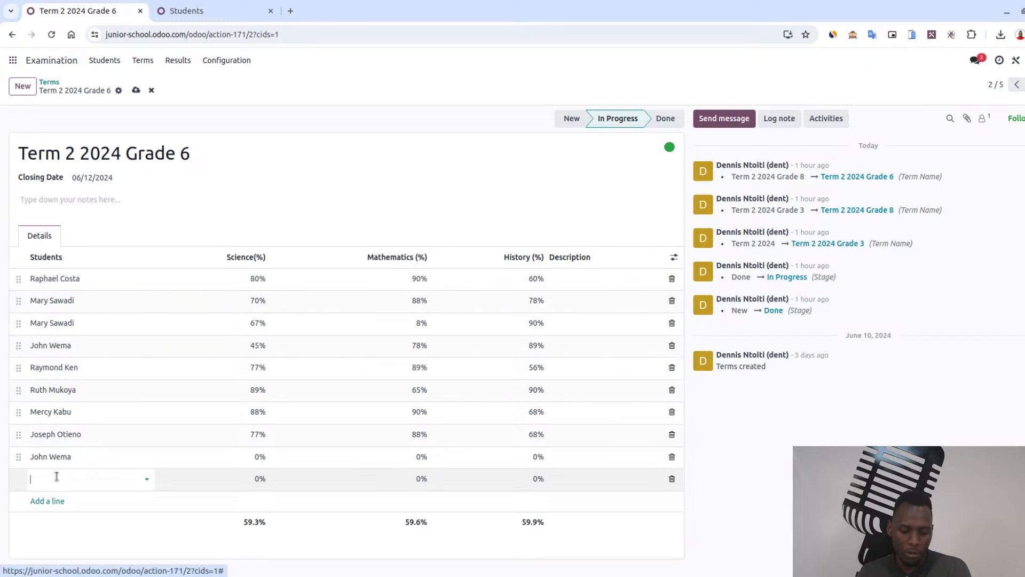
left_click(57, 478)
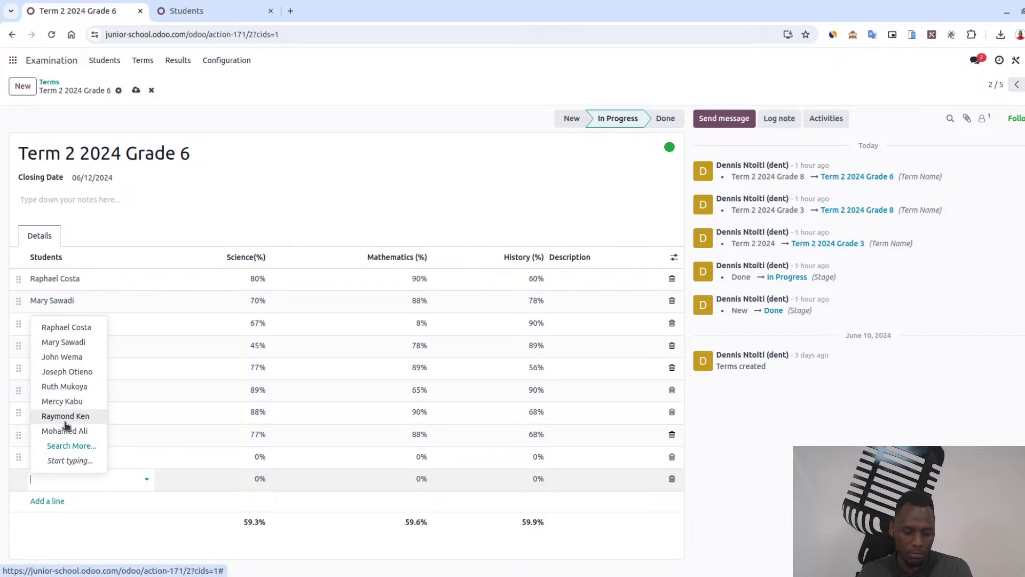
left_click(65, 374)
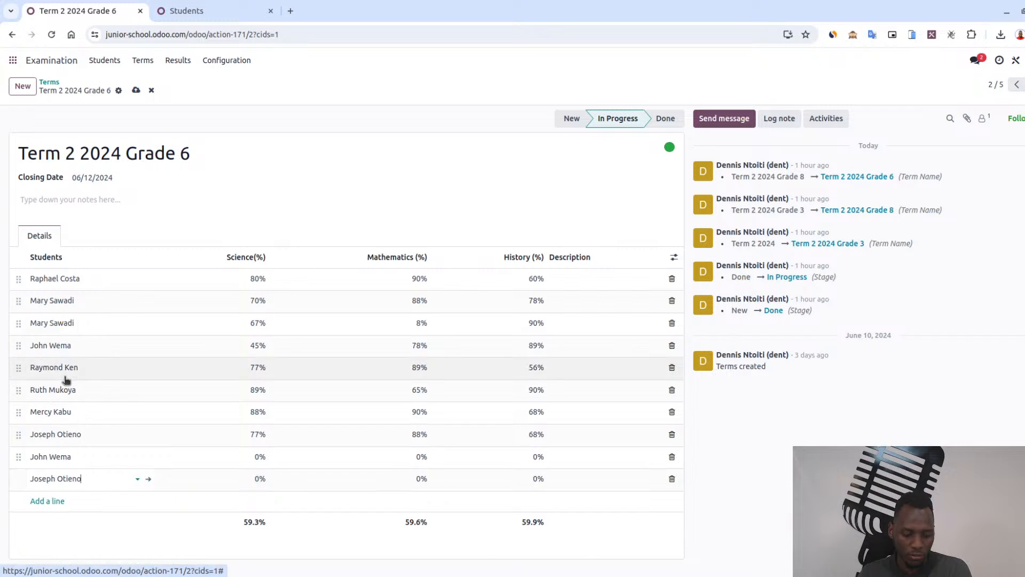
Set the new line's scores to Science 60%, Mathematics 70% and History 90%, and save the term
left_click(233, 478)
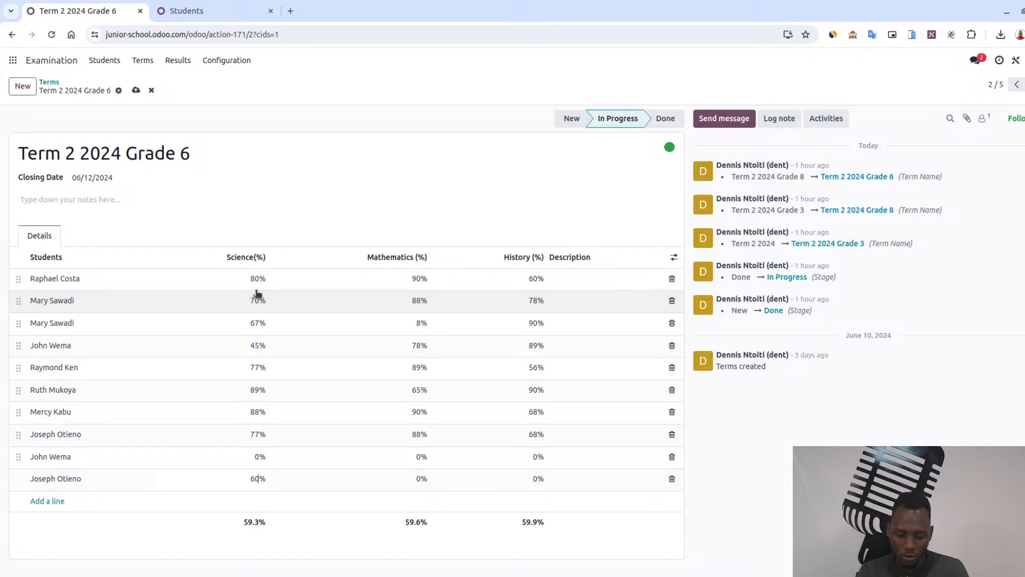
type("60")
left_click(421, 480)
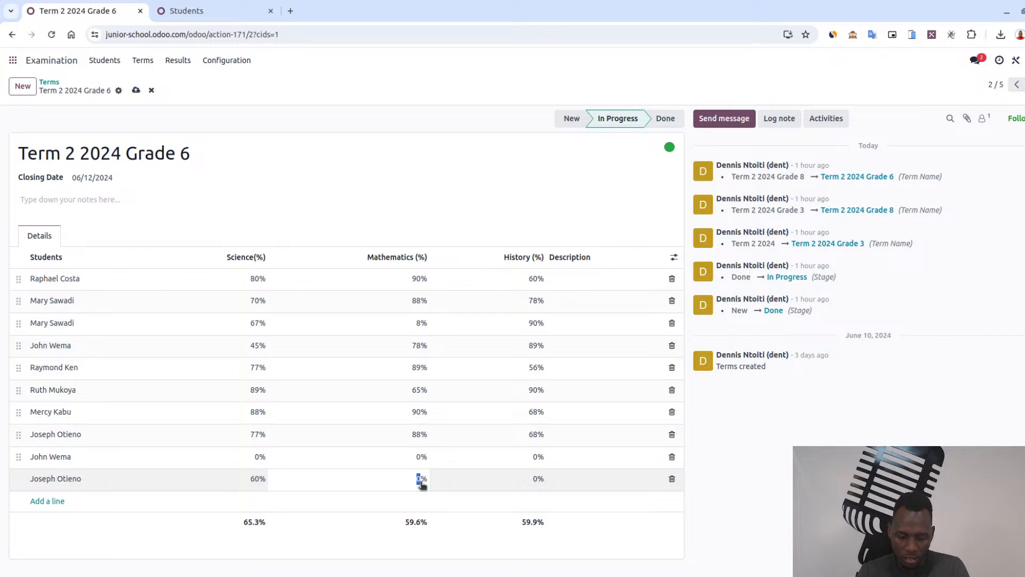
type("70")
left_click(531, 479)
type("90")
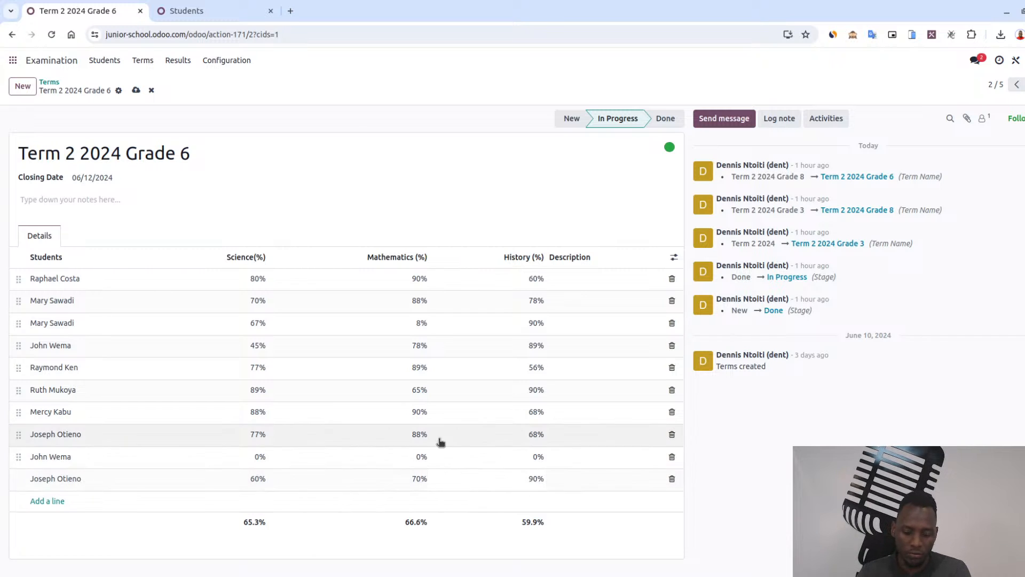
left_click(299, 556)
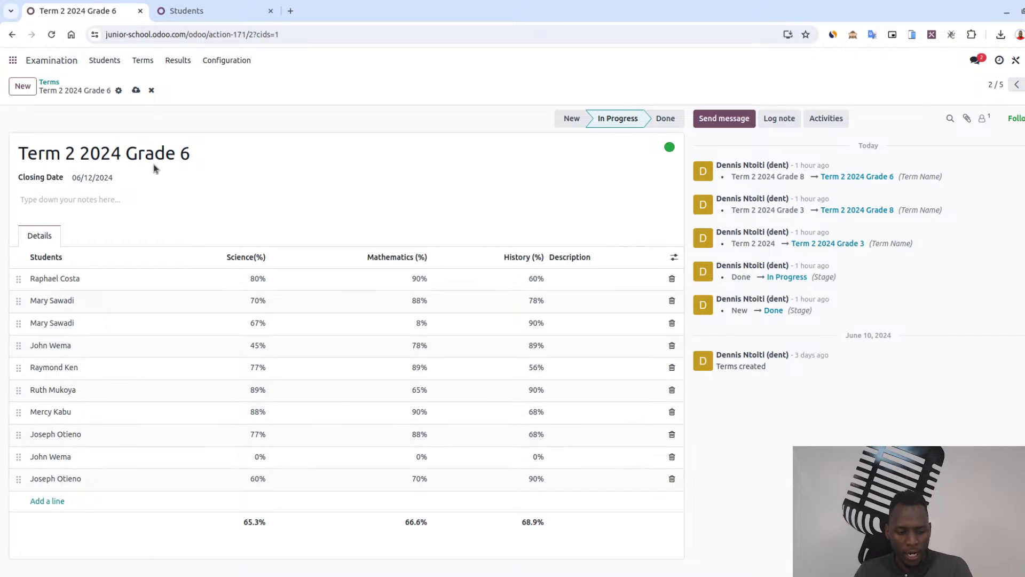
left_click(137, 91)
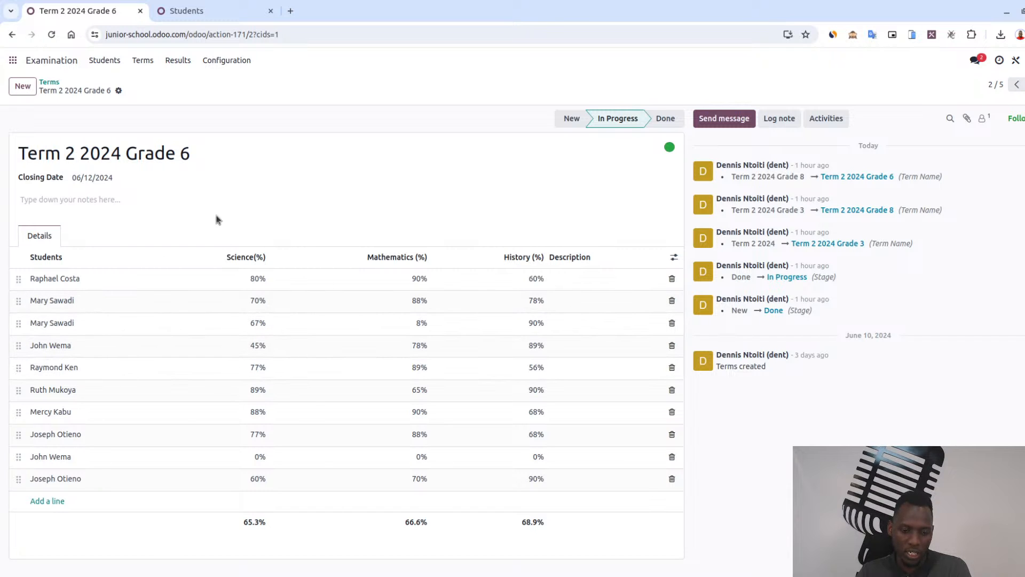
Group the exam results by Term and inspect the lines in the Term 2 2024 Grade 6 group
left_click(178, 62)
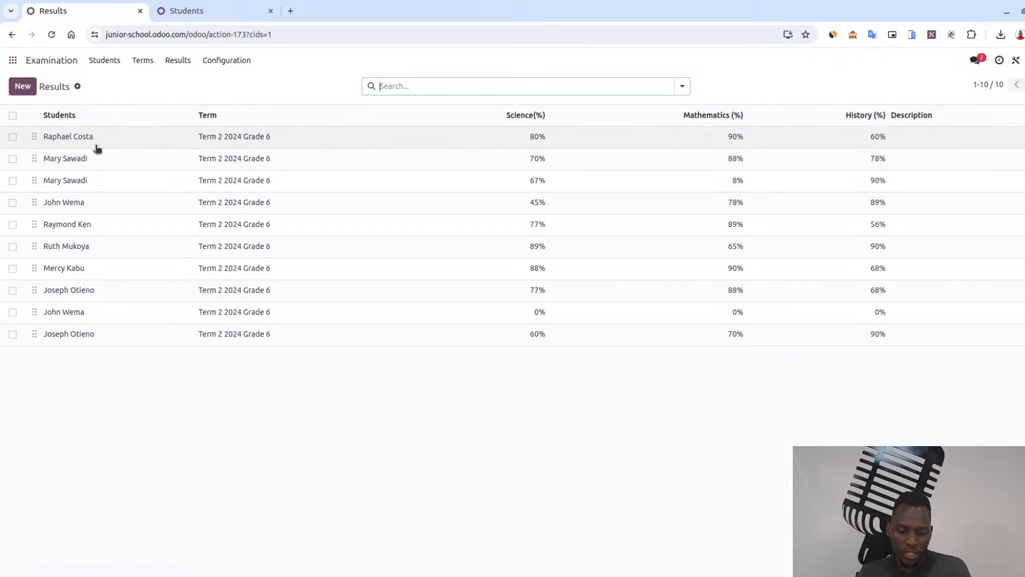
left_click(682, 87)
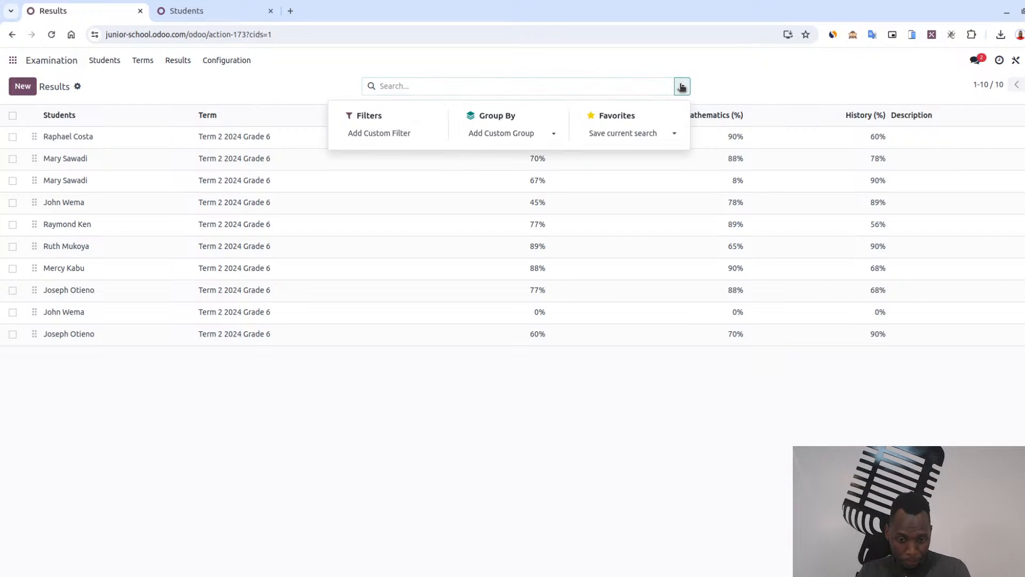
left_click(510, 218)
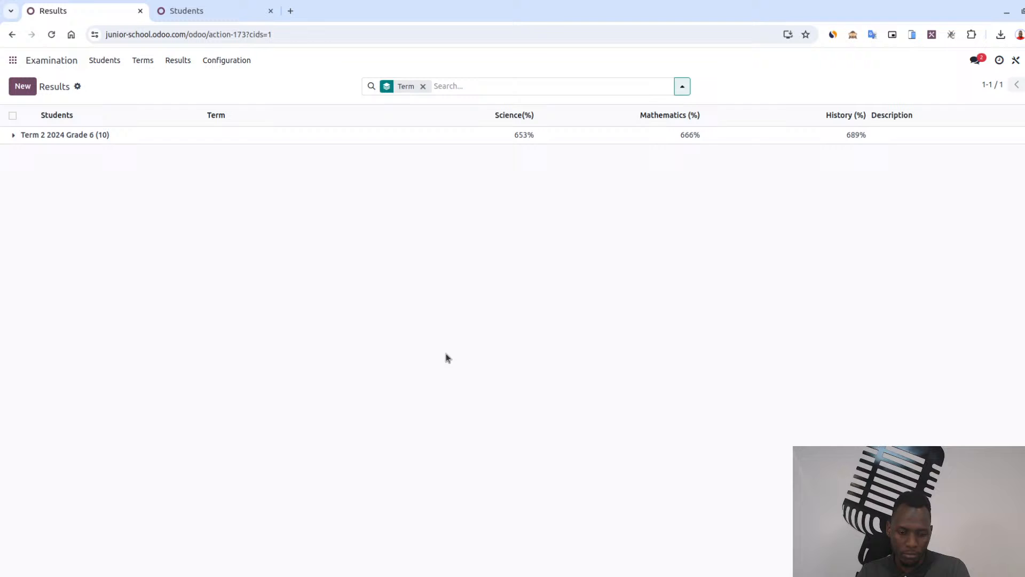
left_click(53, 135)
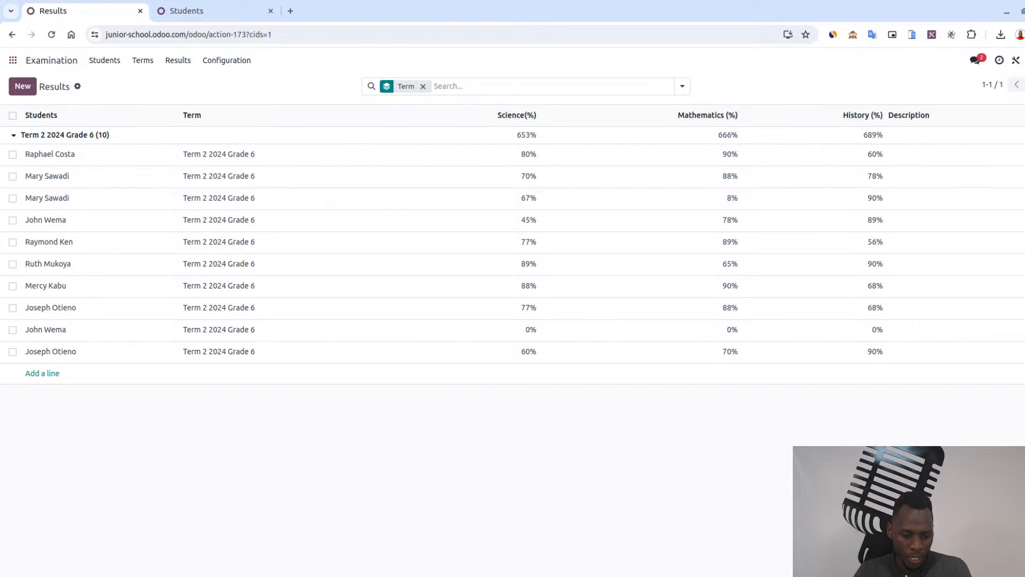
left_click(15, 136)
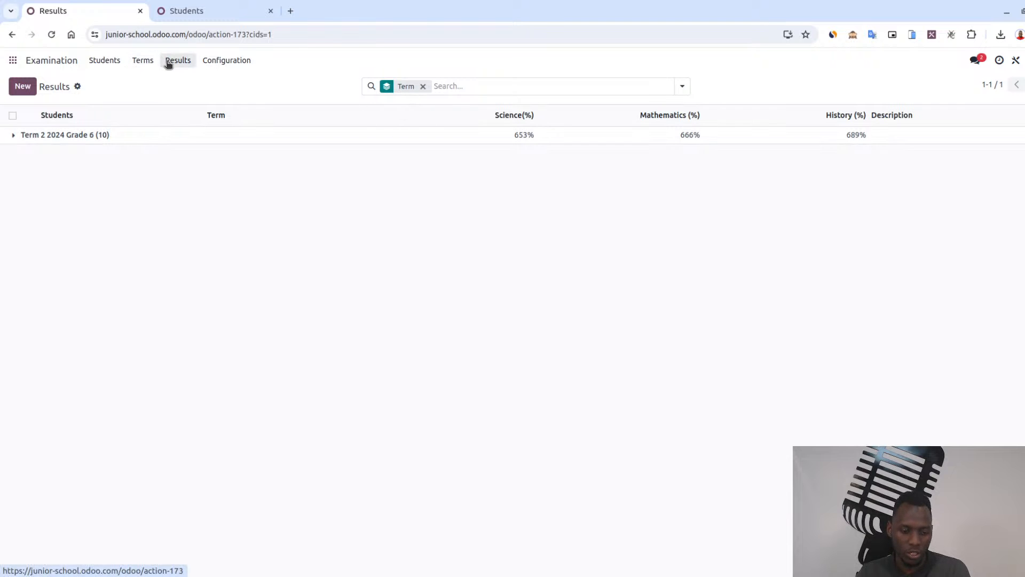
Open the Term 2 2024 Grade 6 form in Studio for customization
left_click(142, 67)
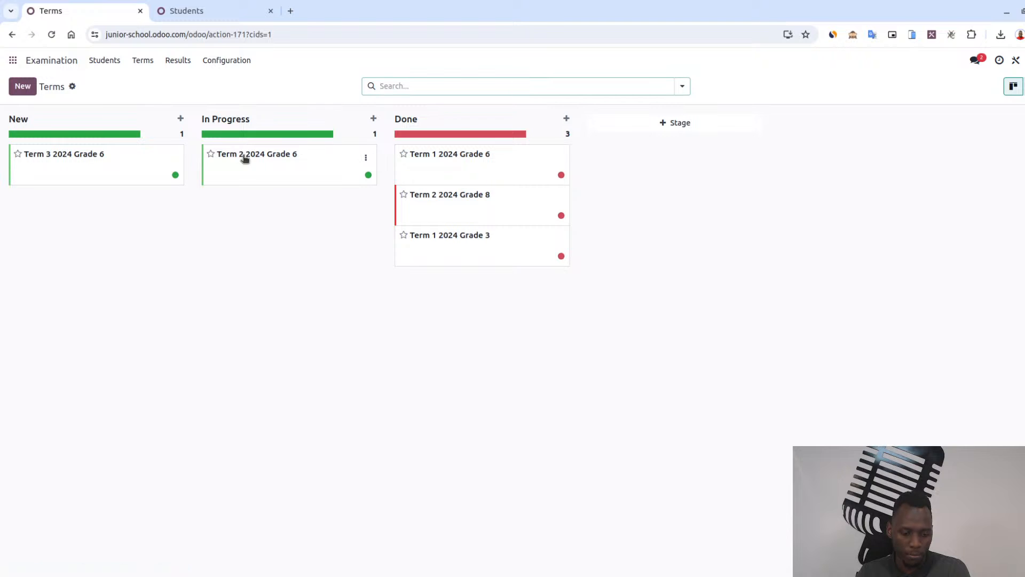
left_click(247, 163)
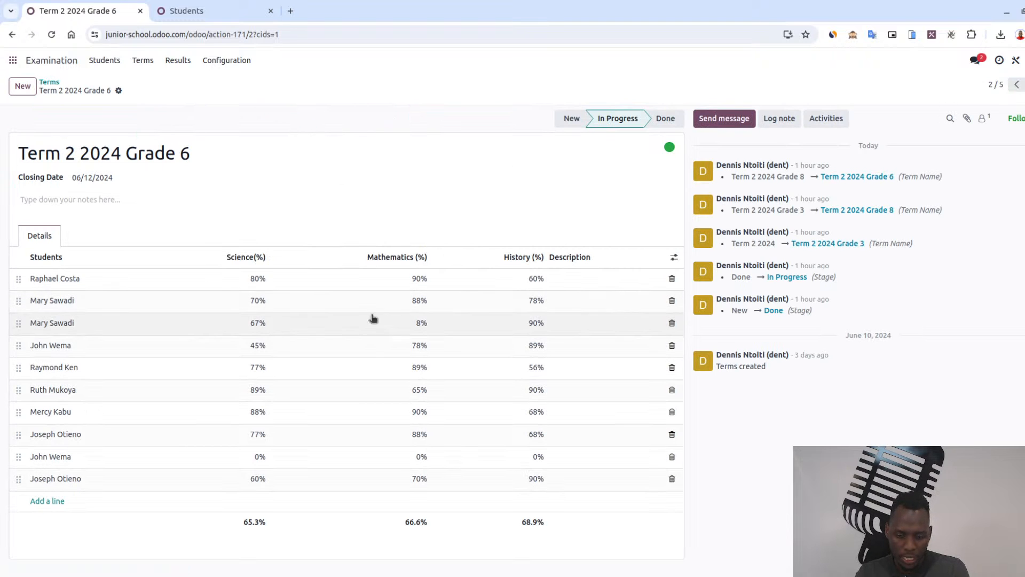
left_click(1016, 62)
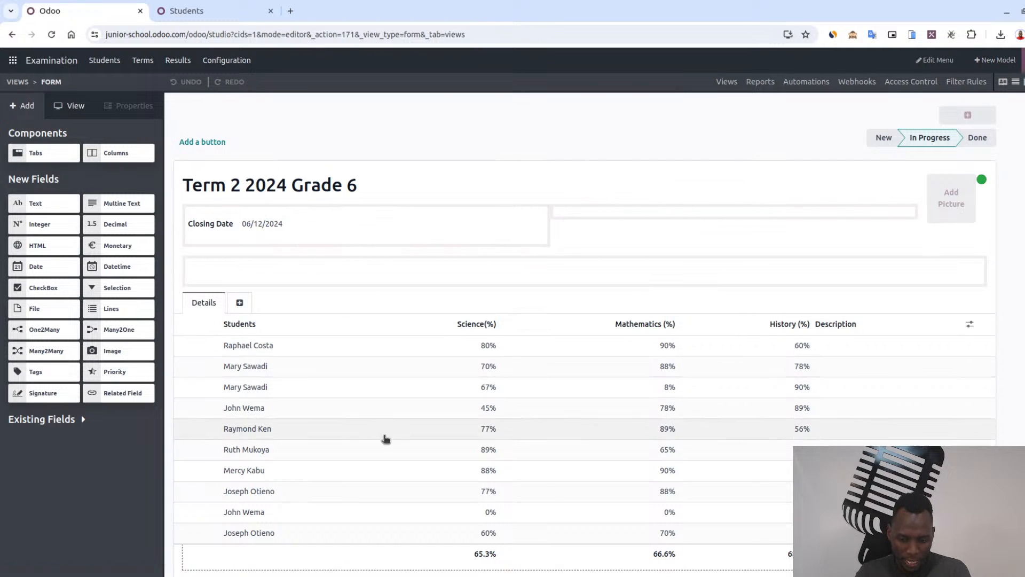
Create a new External report with business header and footer for the terms model
left_click(763, 81)
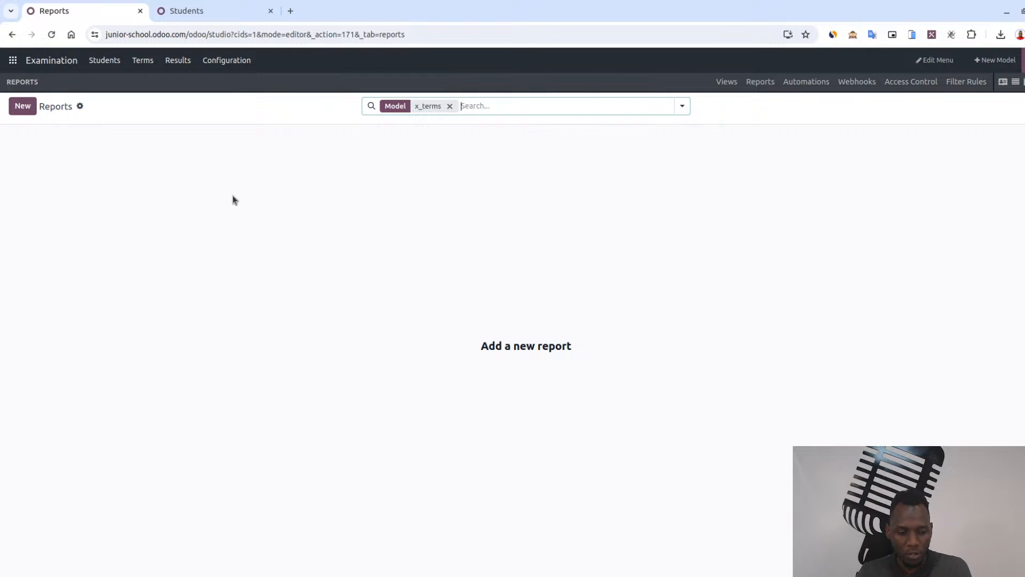
left_click(27, 106)
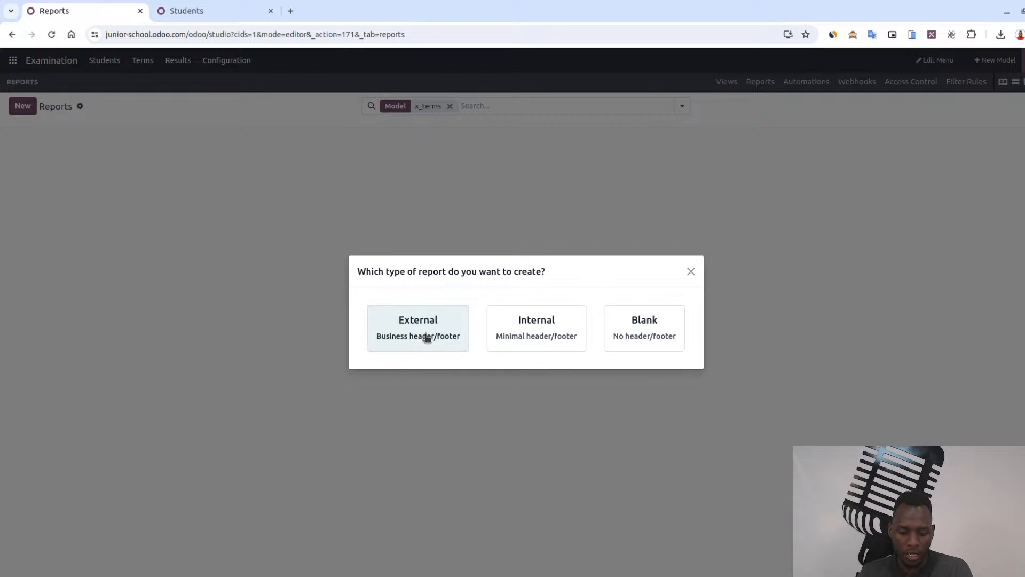
left_click(425, 337)
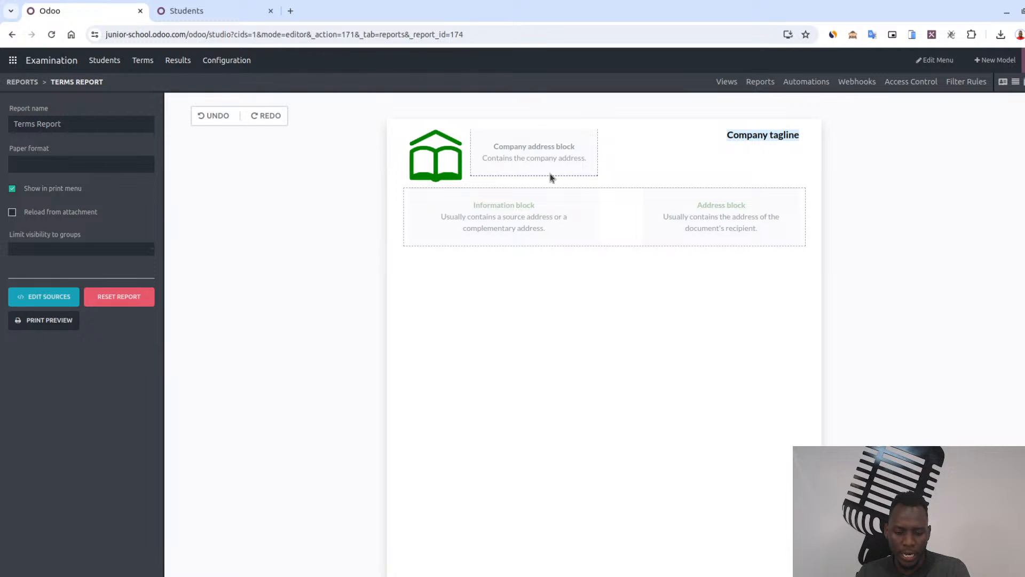
Rename the new terms report as "Class Results Slips"
scroll(586, 295, "down", 5)
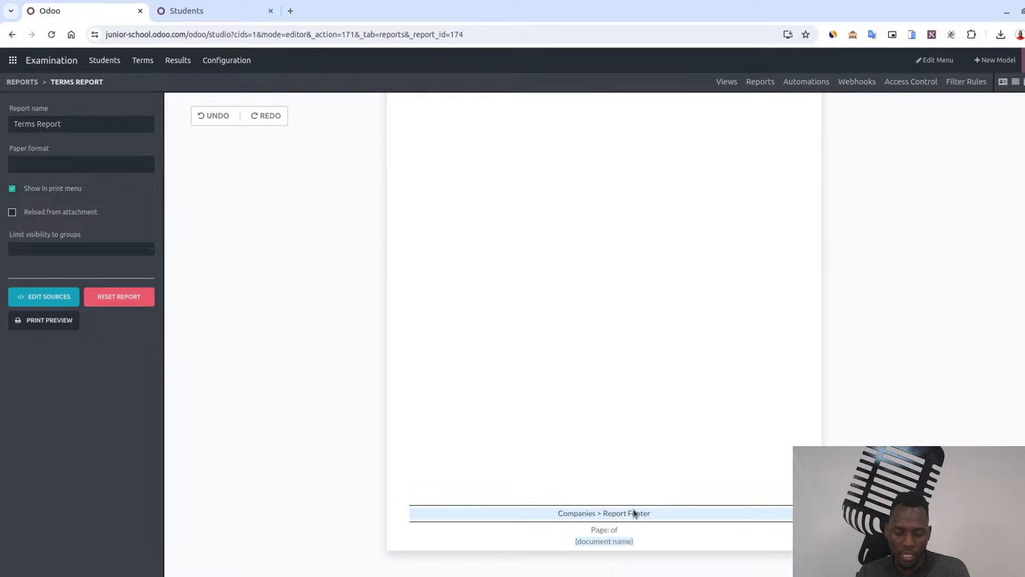
scroll(595, 382, "up", 5)
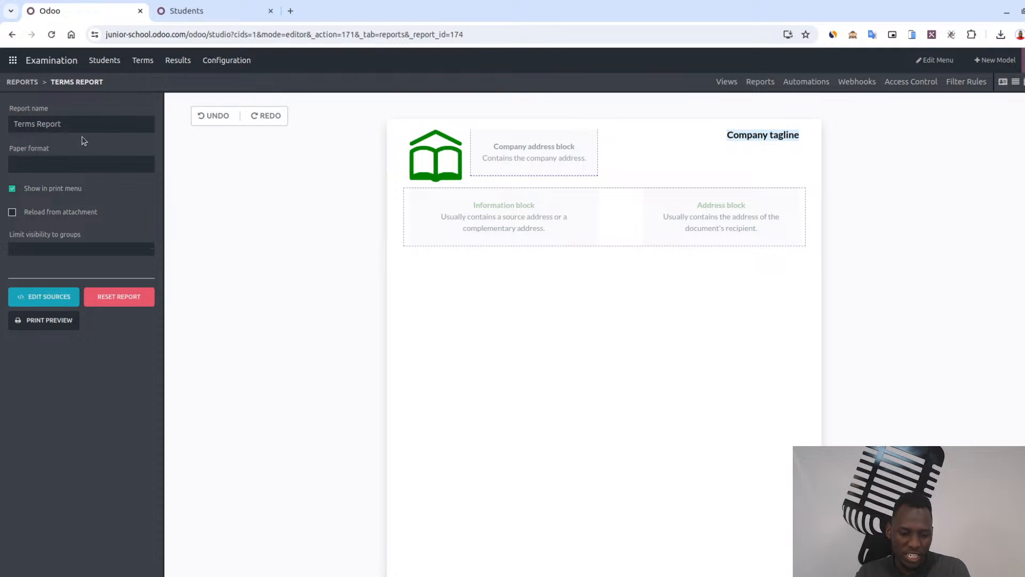
left_click_drag(72, 125, 6, 126)
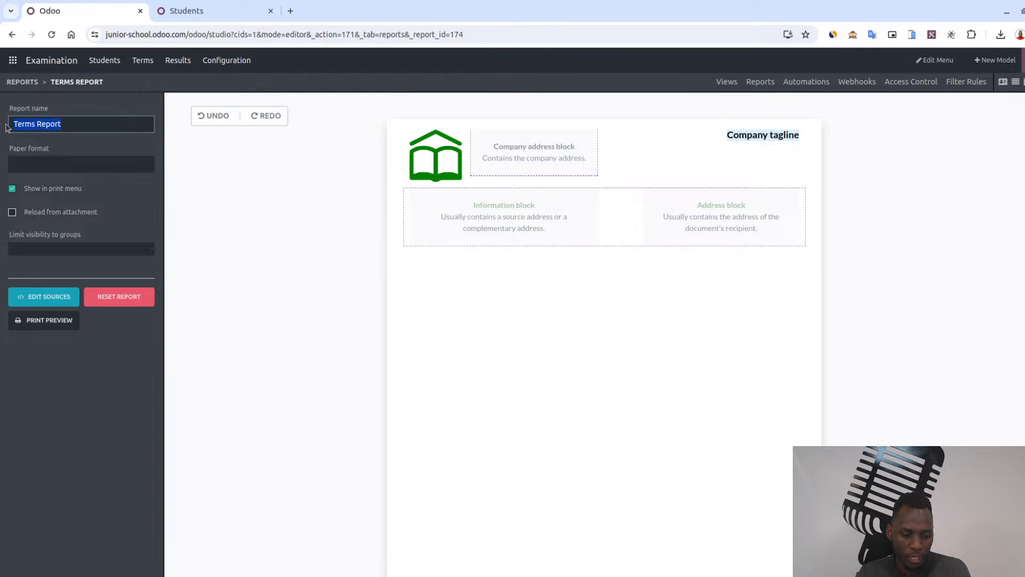
type("Clas")
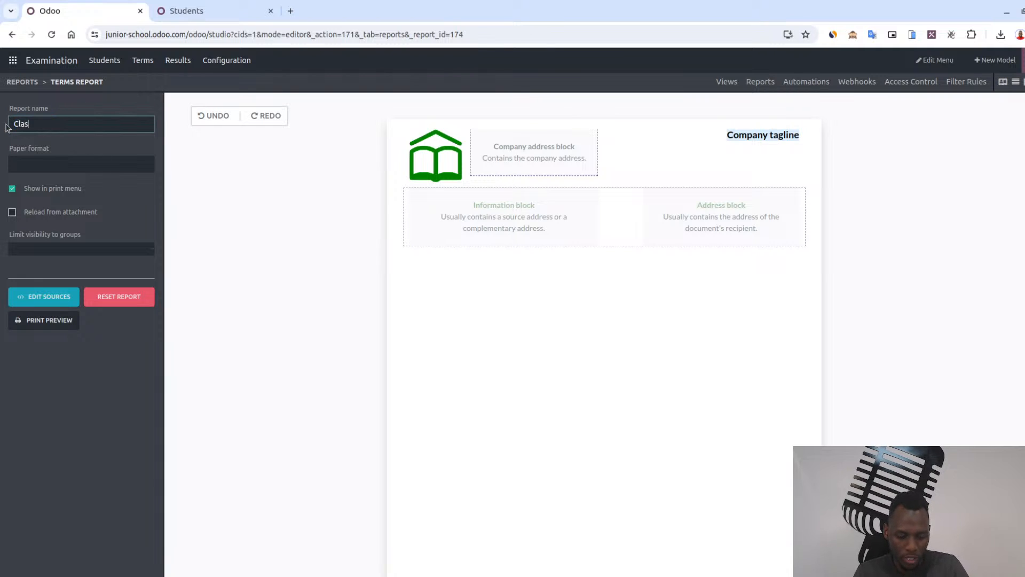
type("s Results Slips")
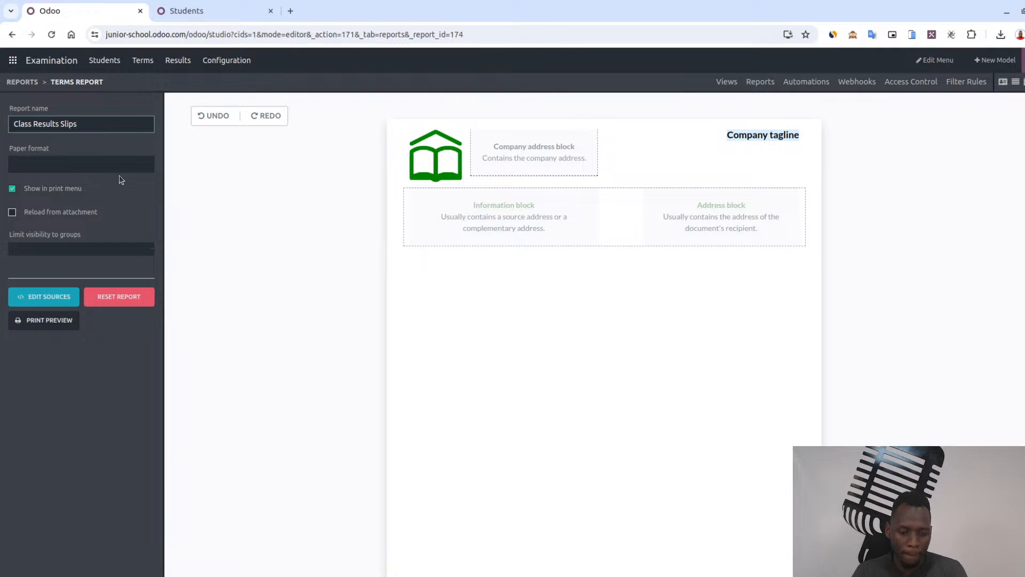
left_click(138, 249)
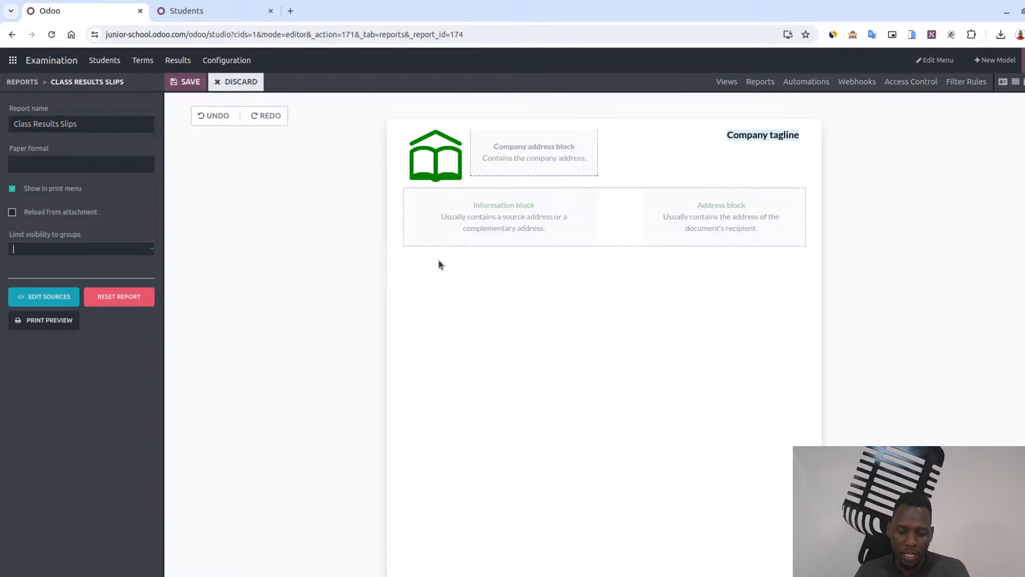
Insert a Heading 1 block in the empty report body below the information and address blocks
scroll(666, 300, "down", 5)
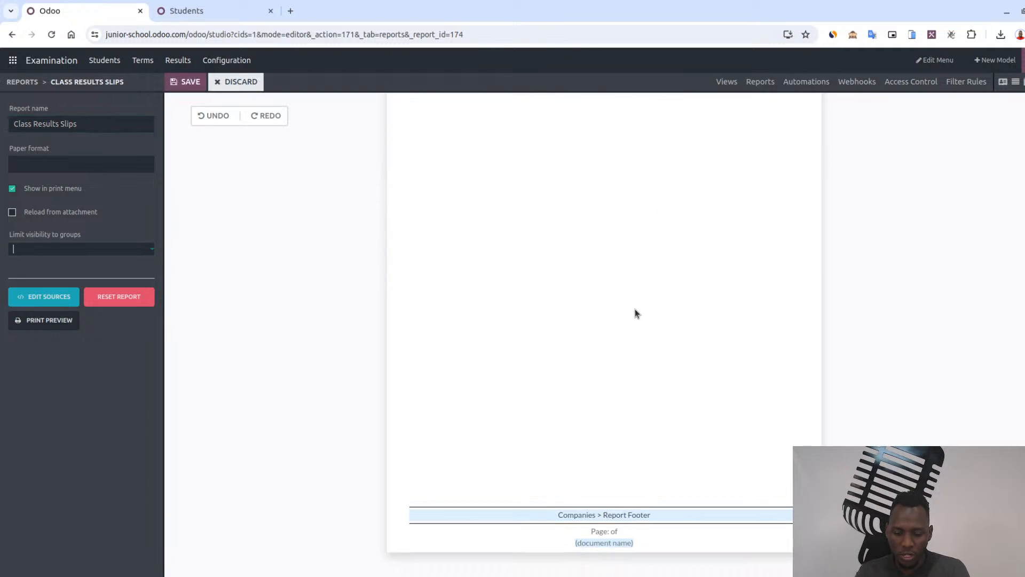
scroll(638, 348, "up", 5)
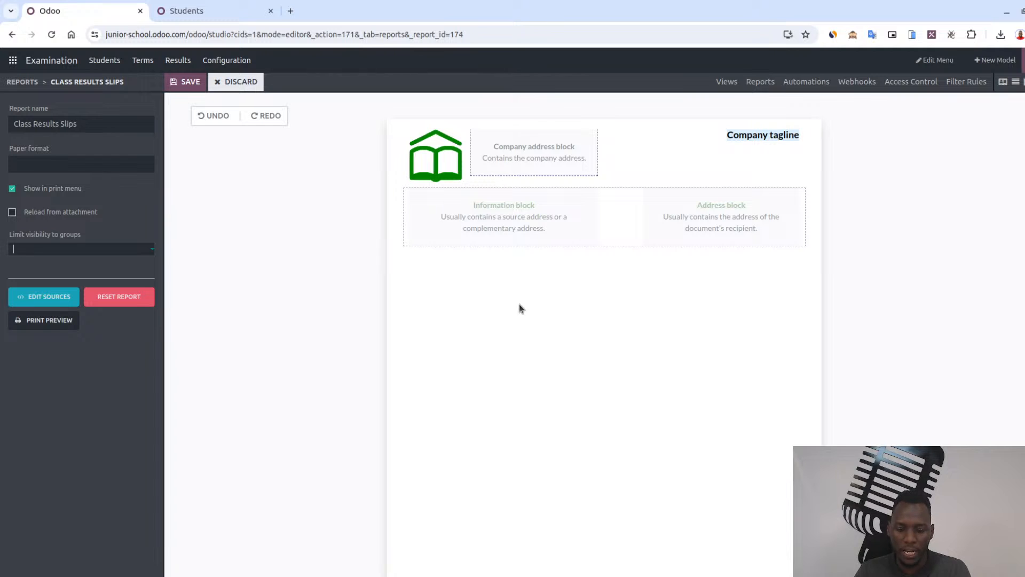
left_click(410, 253)
key("Return")
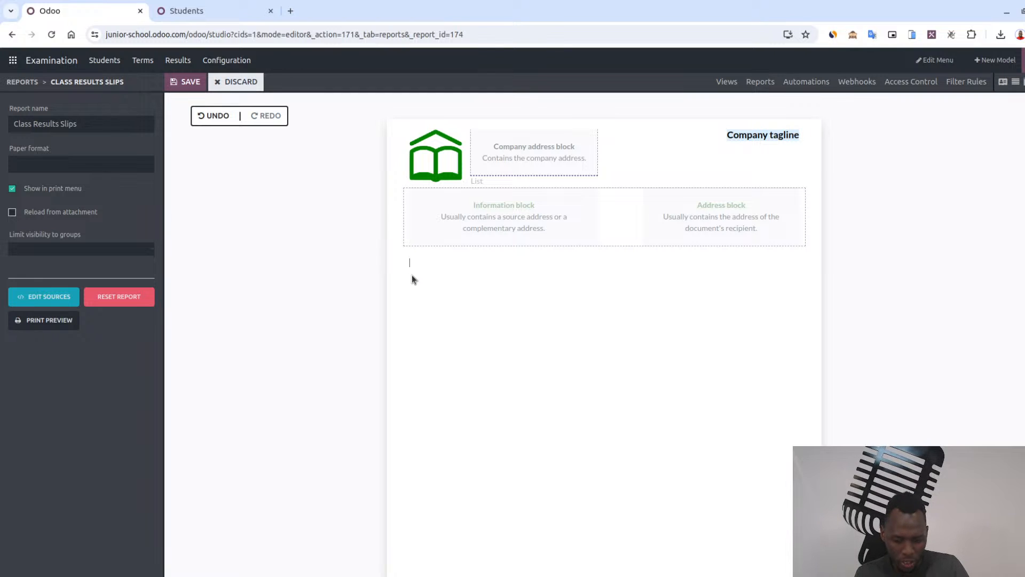
type("/")
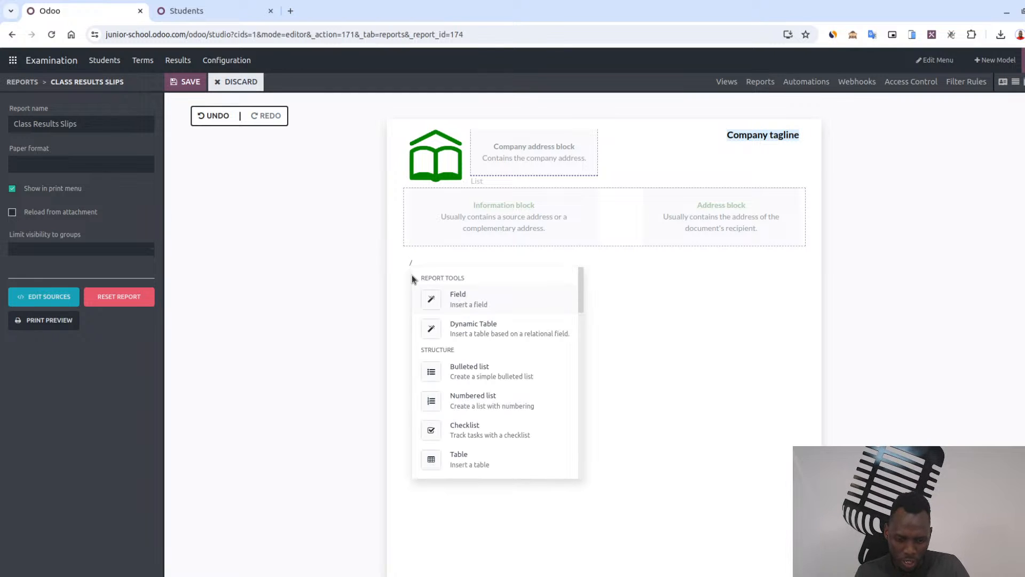
type("HE")
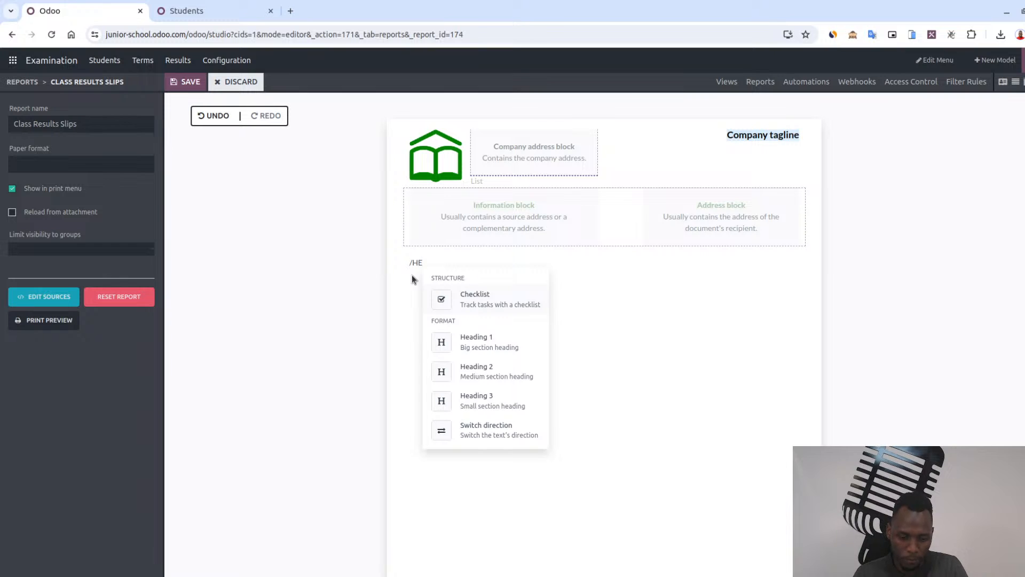
left_click(481, 350)
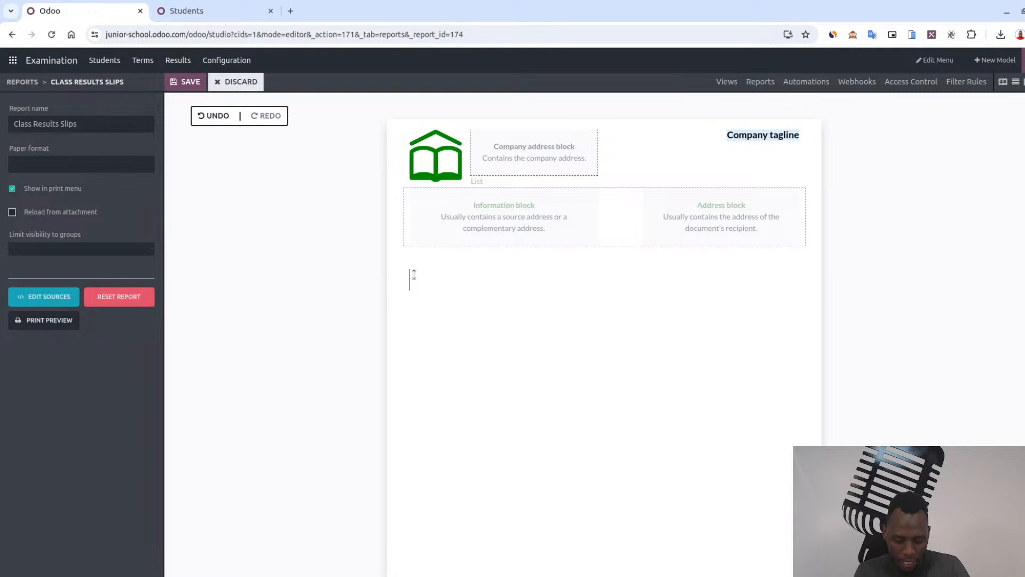
Enter "Class Result Slip" as the heading text and leave a blank line below it
type("C")
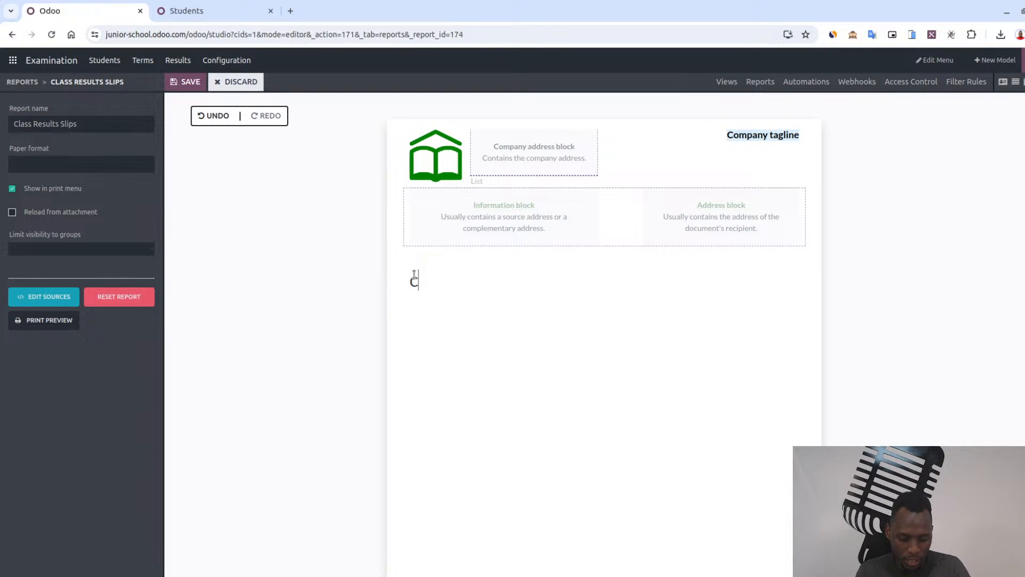
type("las")
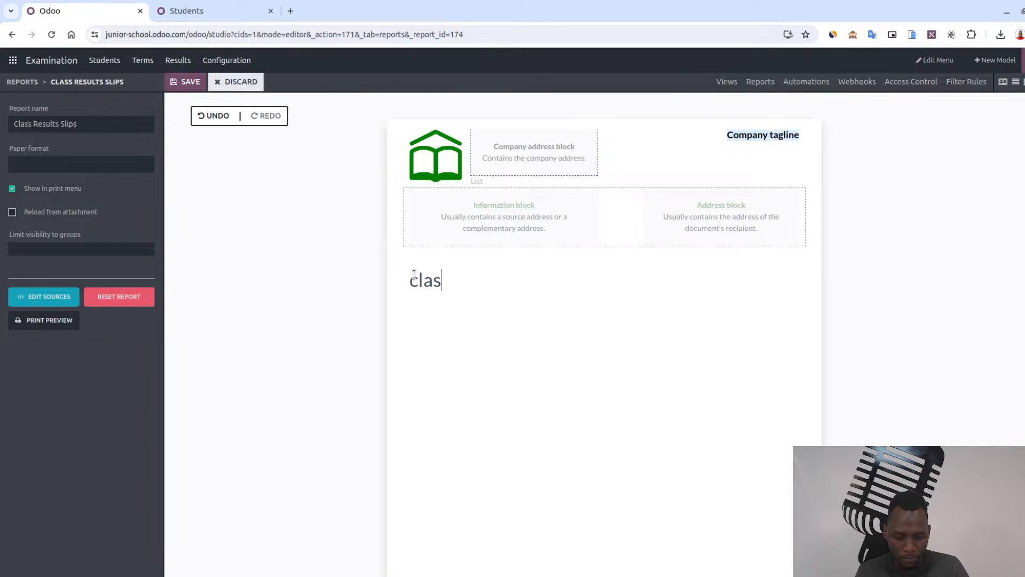
type("s R")
key("BackSpace")
key("BackSpace")
key("BackSpace")
key("BackSpace")
key("BackSpace")
key("BackSpace")
key("BackSpace")
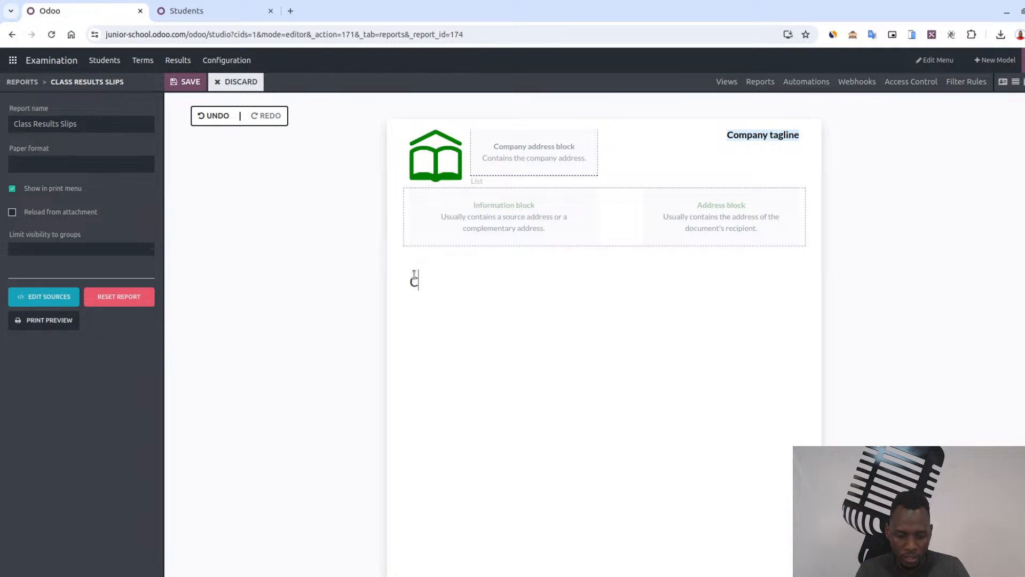
type("Cls")
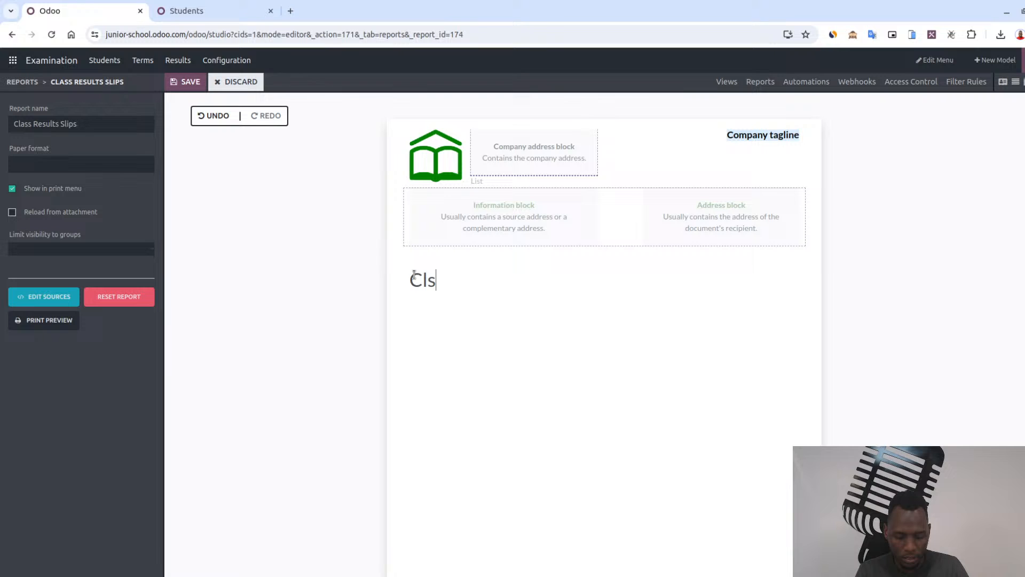
key("BackSpace")
type("ass TR")
key("BackSpace")
key("BackSpace")
type("R")
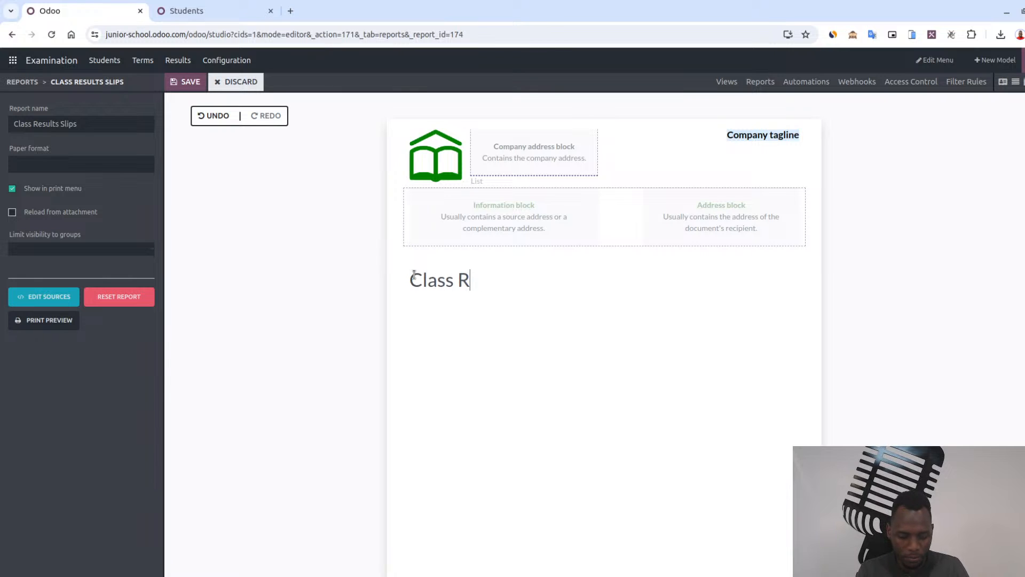
type("esult Sl")
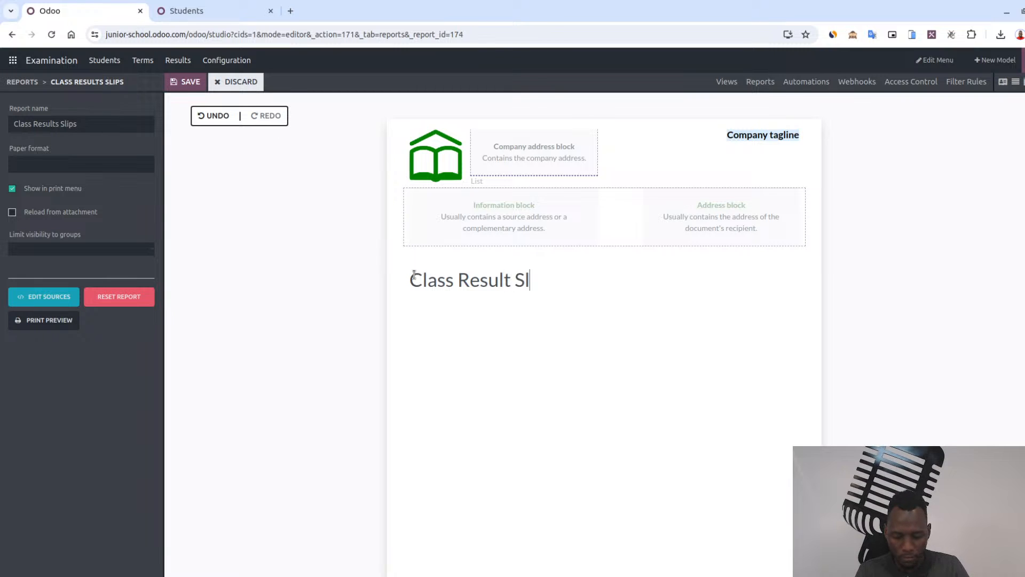
type("ip")
key("Return")
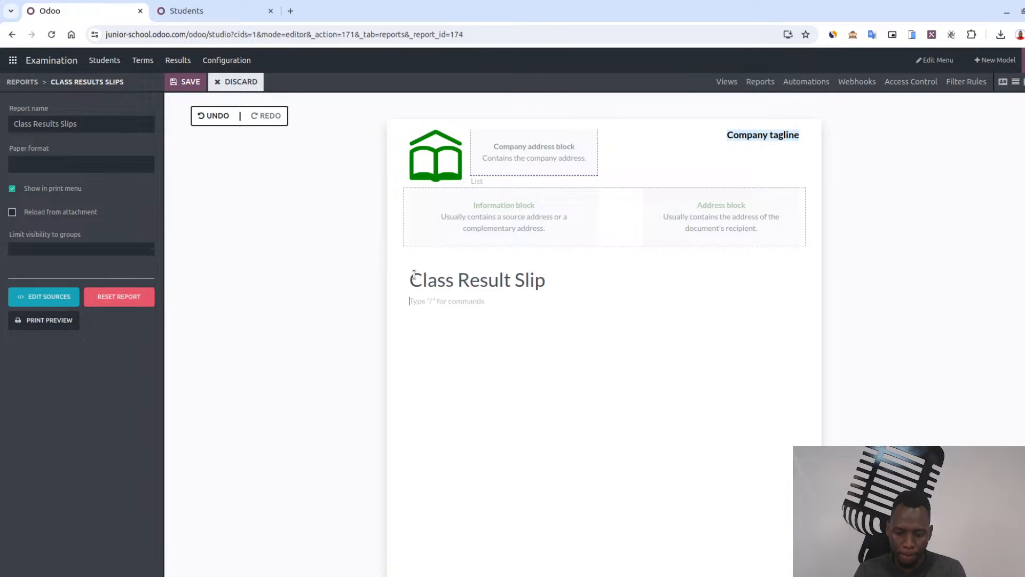
key("Return")
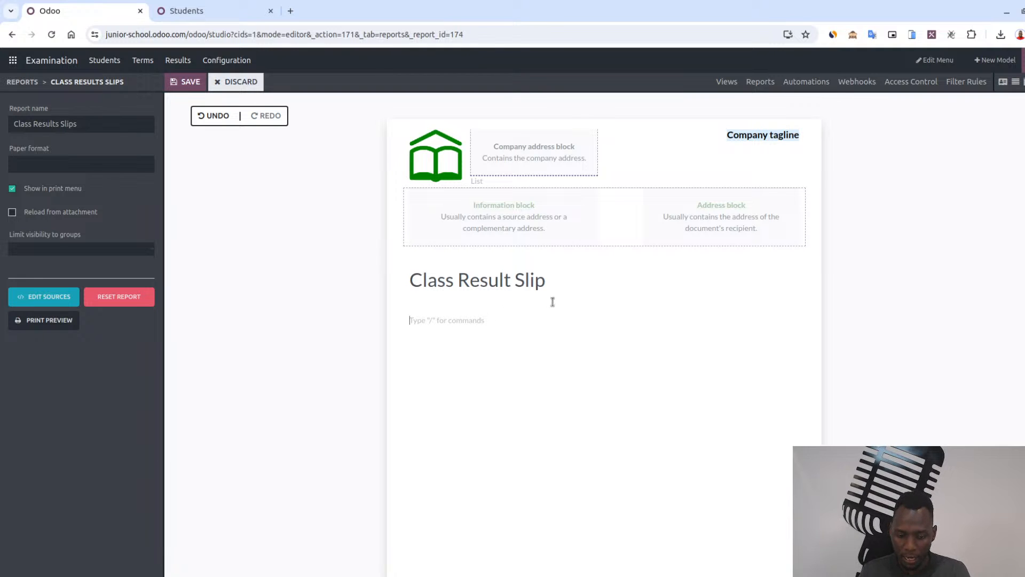
Convert the line below the report heading into 2 columns and place the cursor in the first column
type("/co")
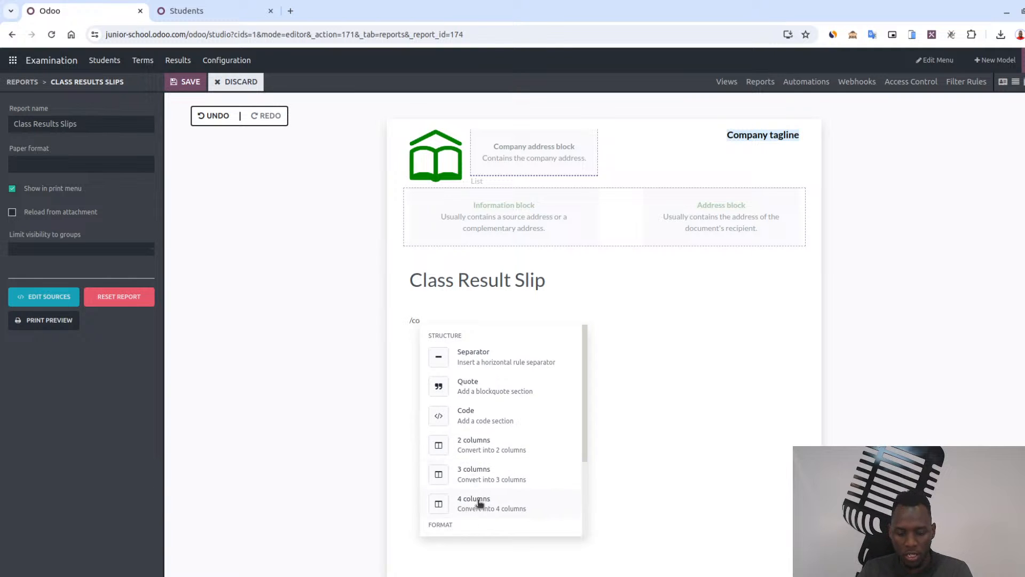
left_click(484, 453)
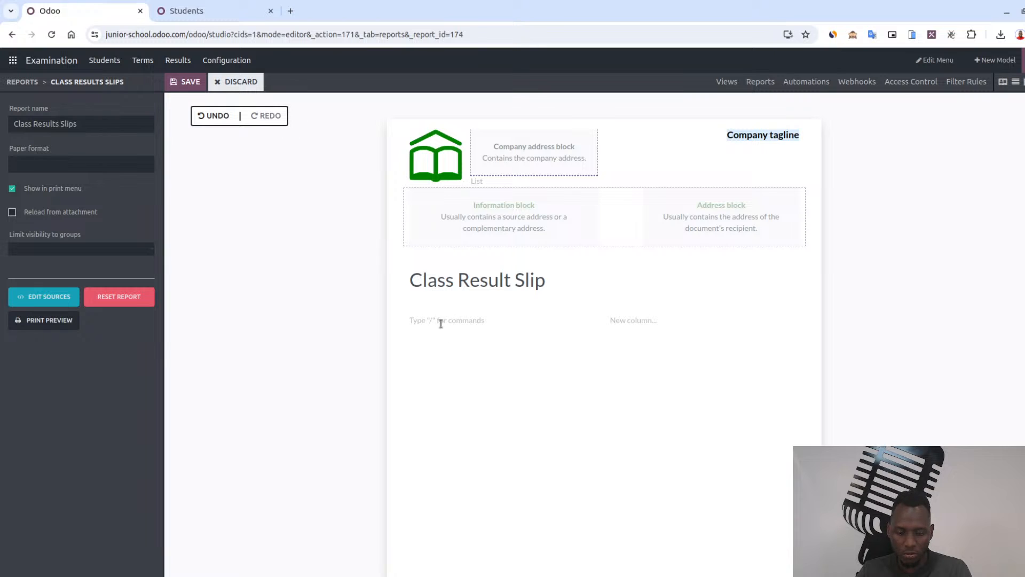
left_click(620, 322)
left_click(440, 327)
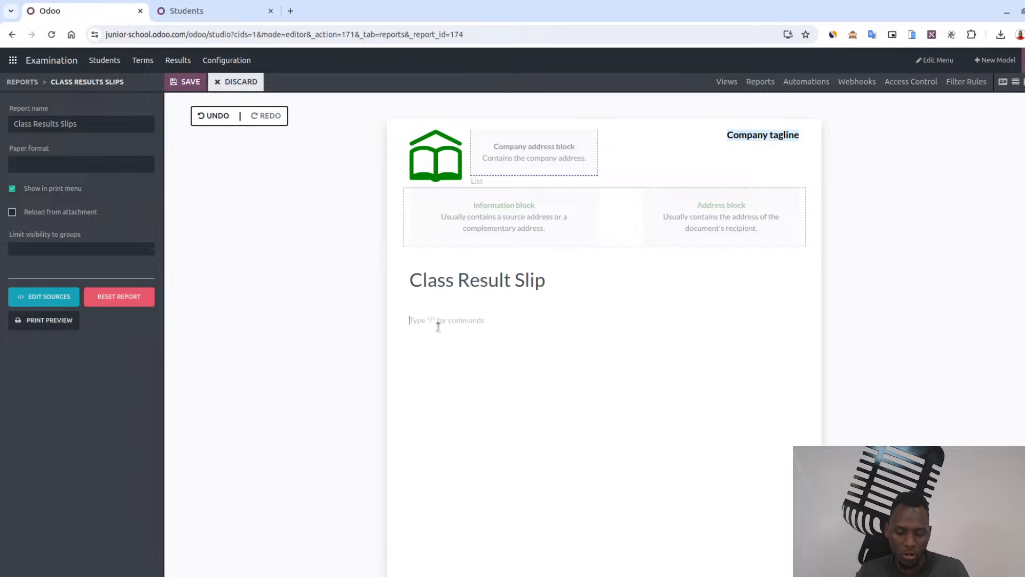
Add a Heading 3 reading "Term Name:" in the first column
type("/")
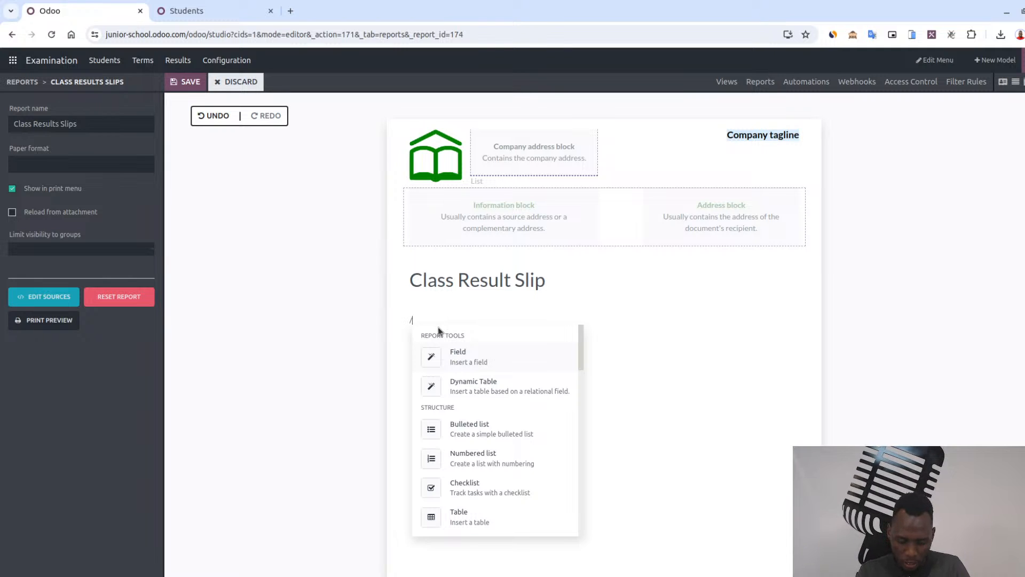
type("HE")
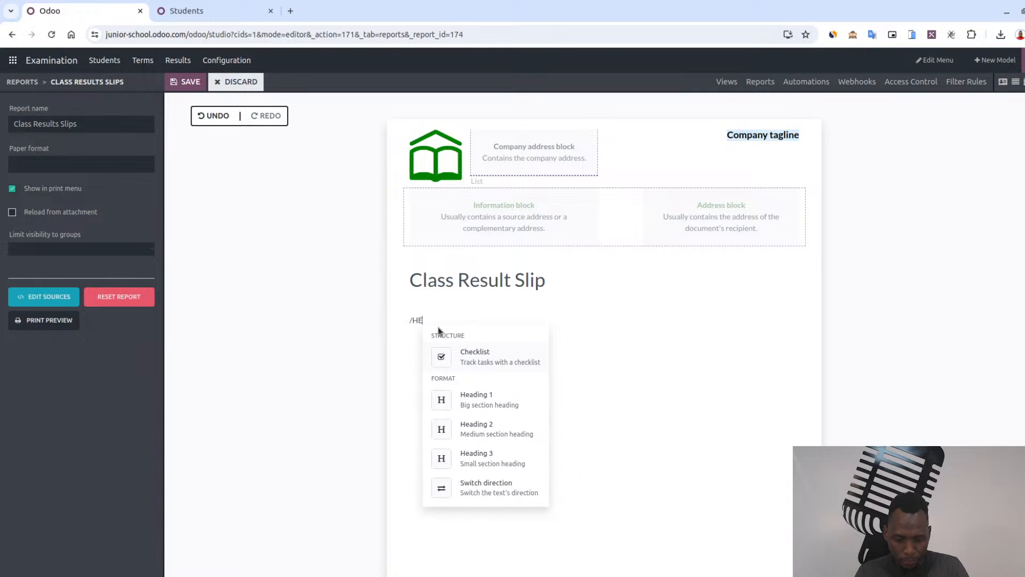
left_click(493, 457)
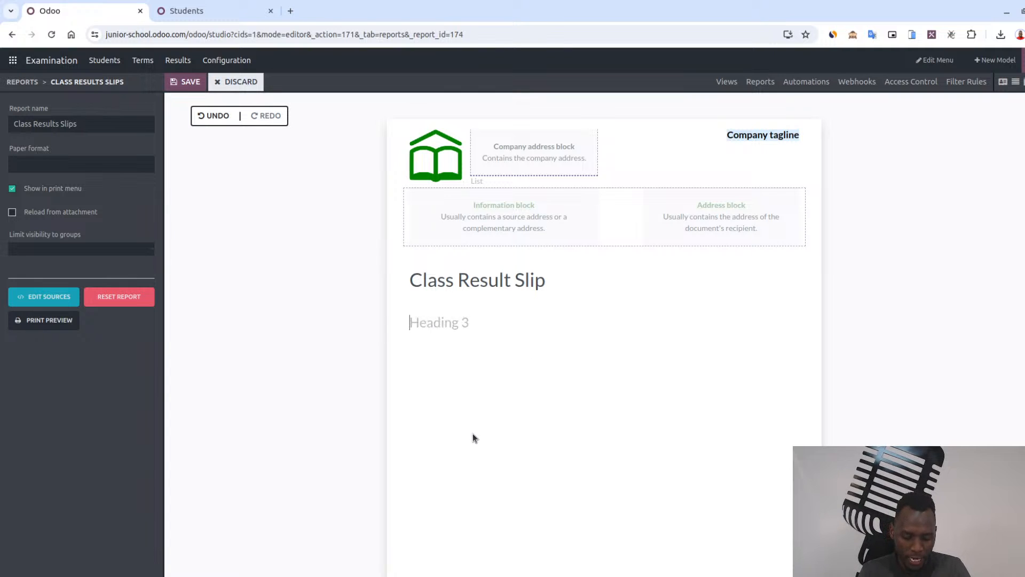
type("Terma")
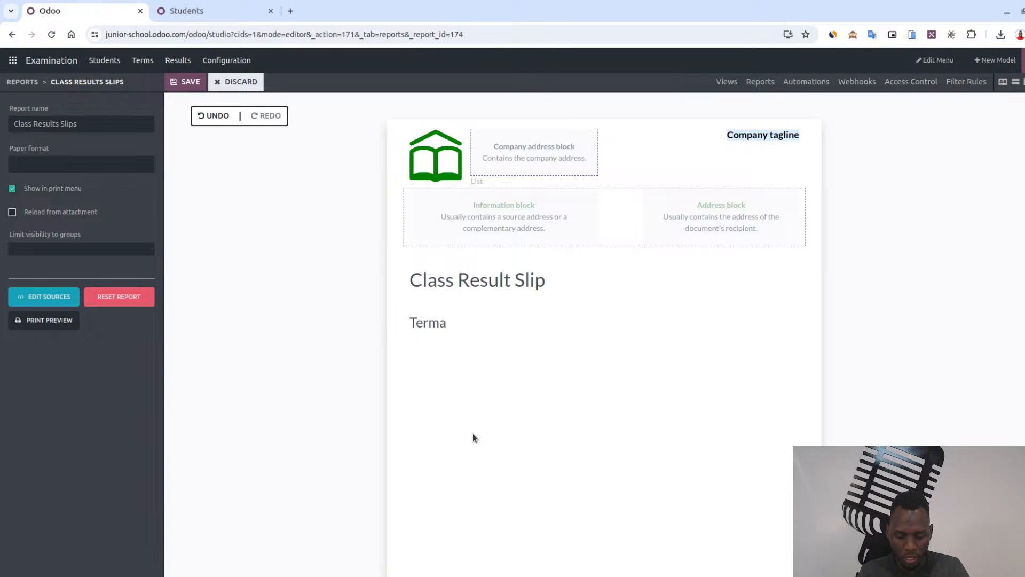
key("BackSpace")
type("NAM")
key("BackSpace")
key("BackSpace")
type("ame:")
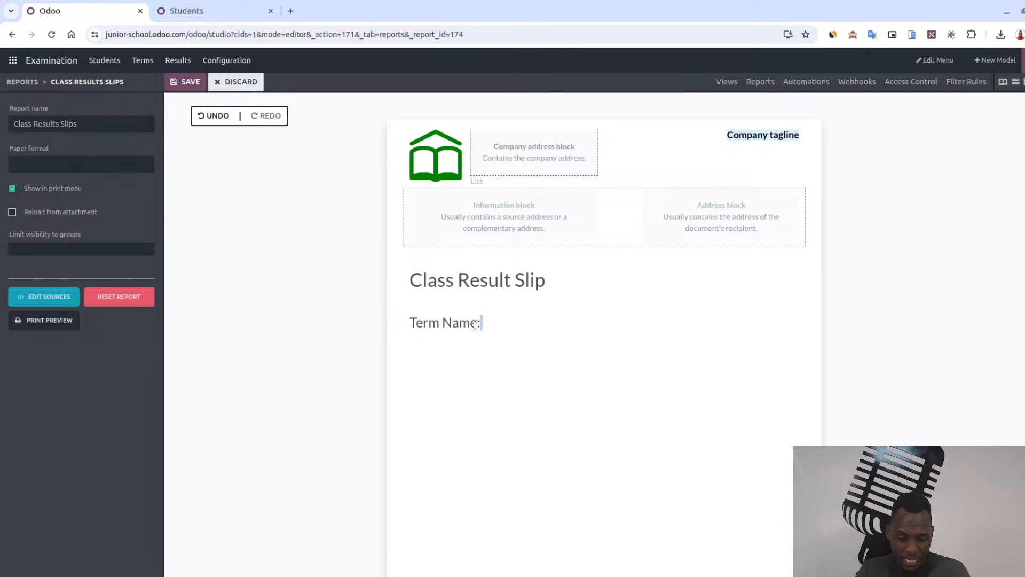
Insert the Term Name field after the "Term Name:" label, with "name" as its default value
left_click_drag(484, 323, 410, 324)
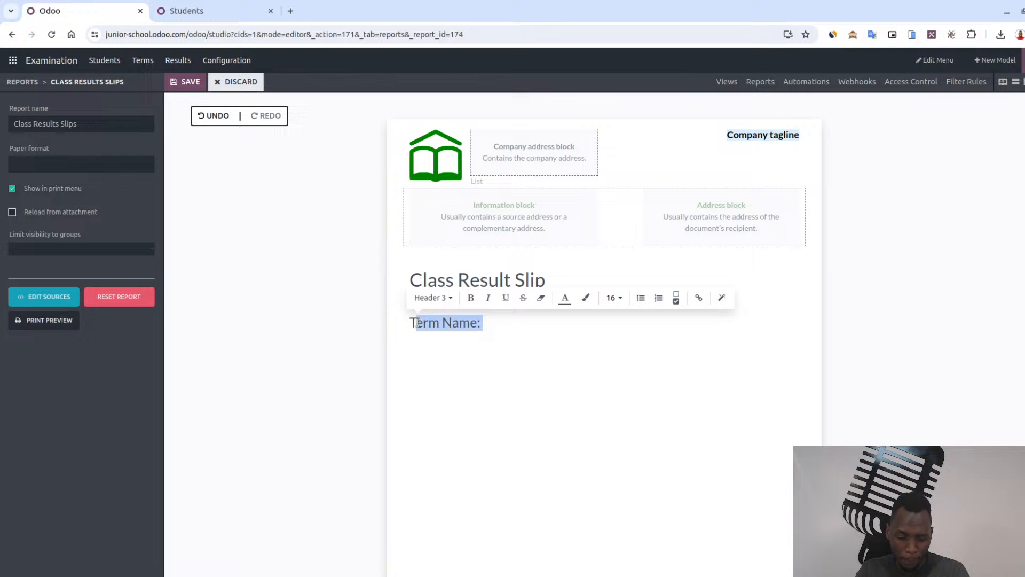
left_click(494, 327)
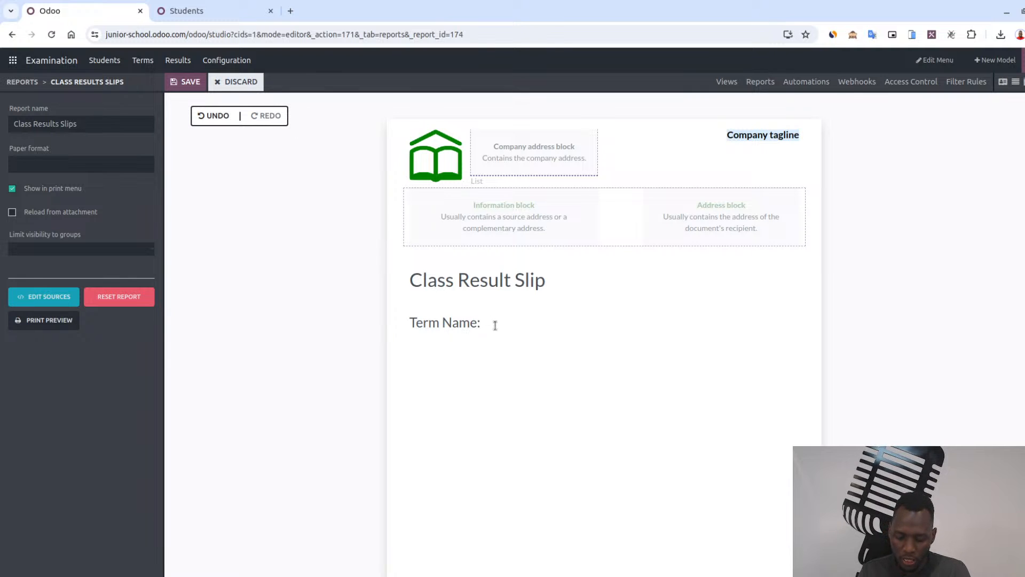
type("/")
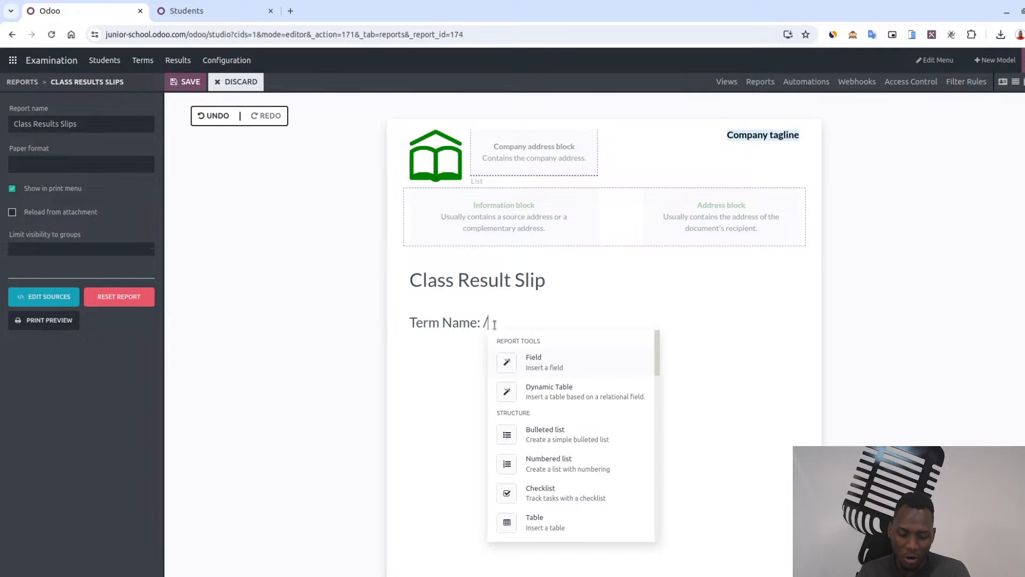
left_click(543, 366)
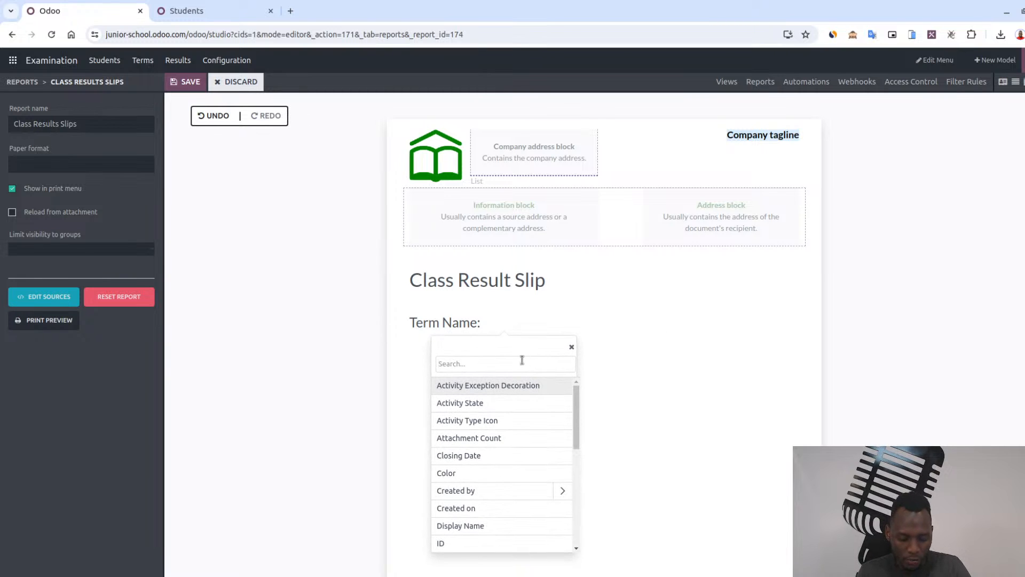
type("ter")
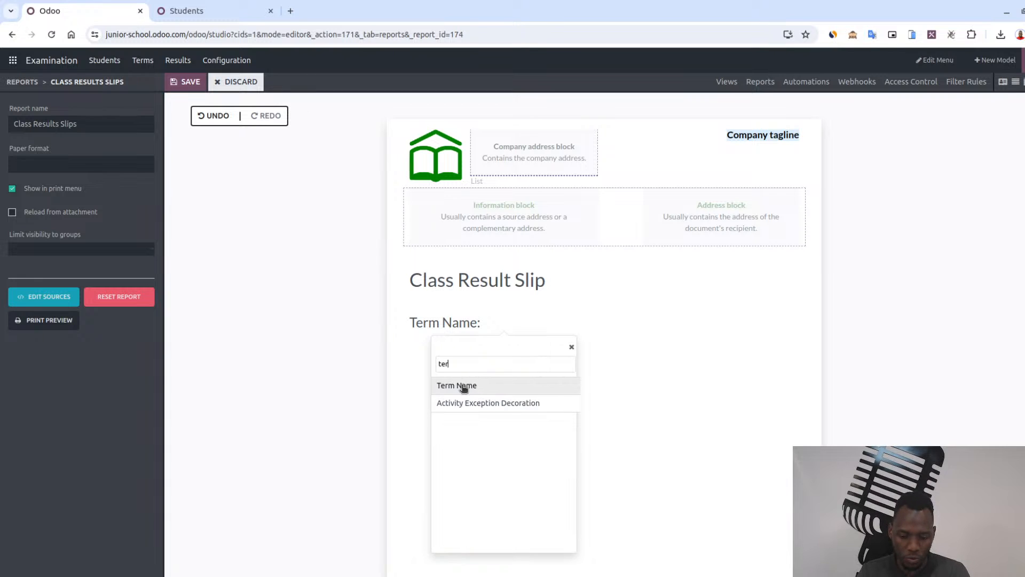
left_click(463, 387)
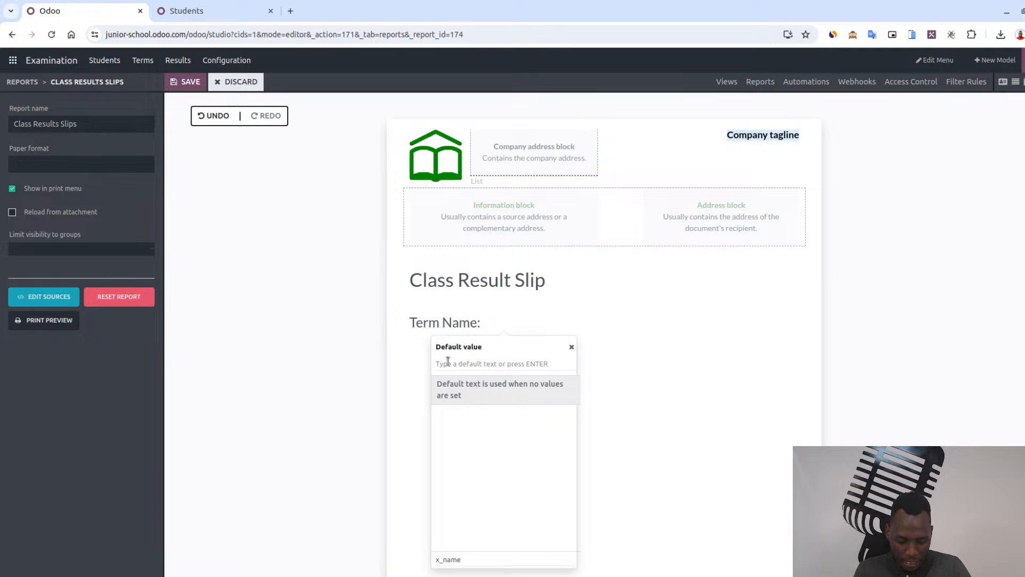
type("name")
key("Return")
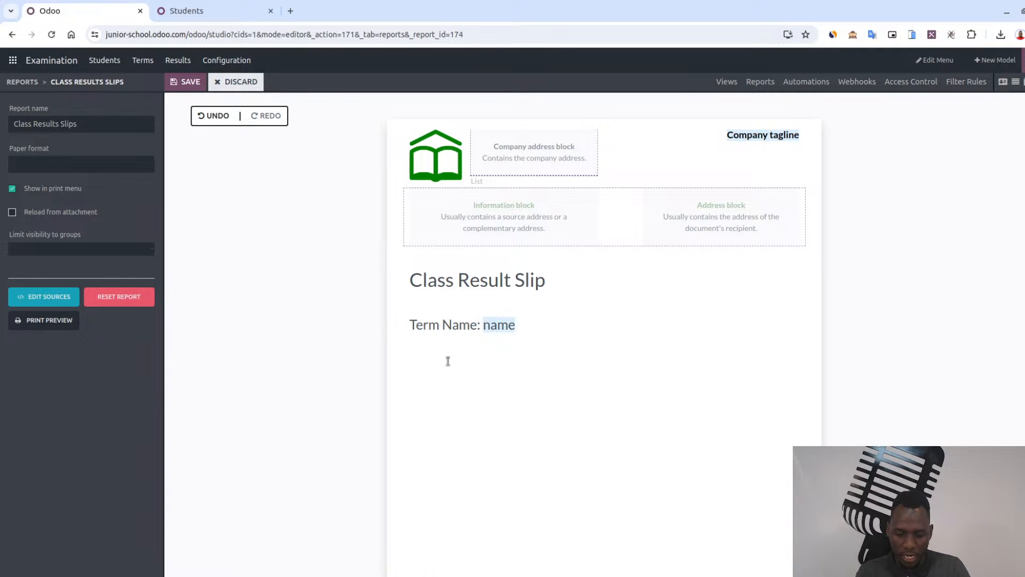
Add a Heading 3 reading "Closing Date:" on a new line below the term name
left_click(534, 325)
key("Return")
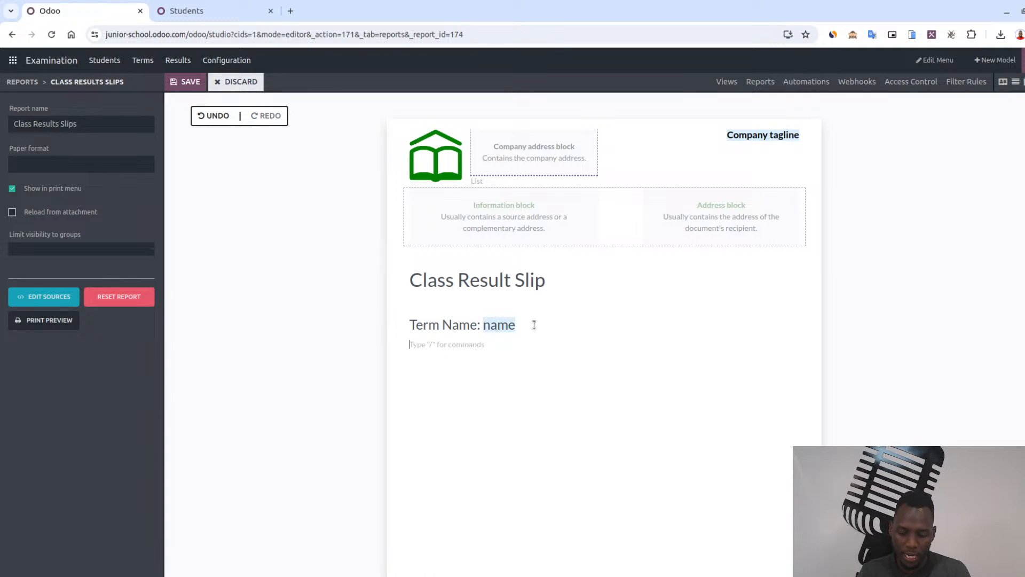
type("/")
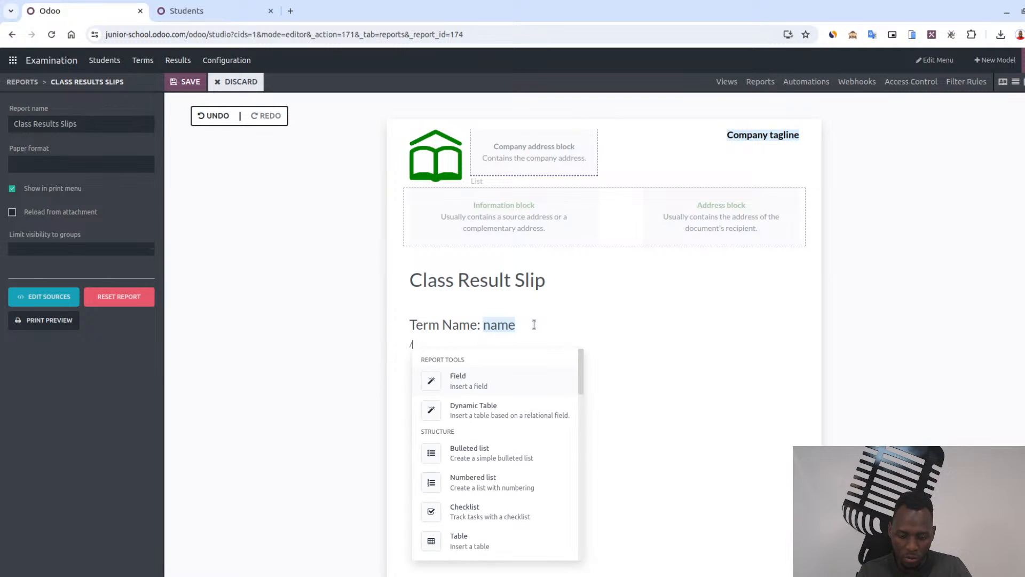
type("he")
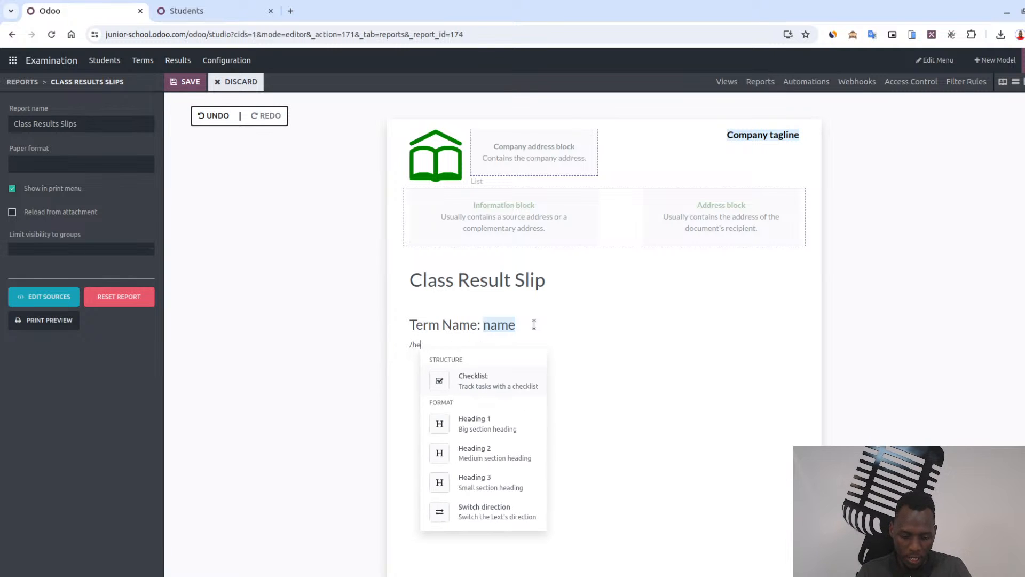
left_click(488, 487)
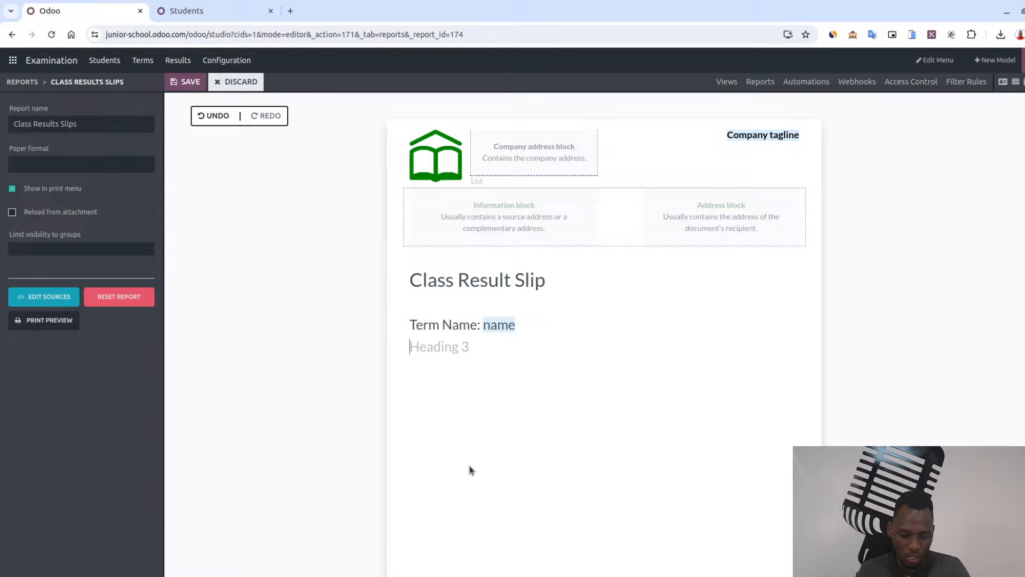
type("Clos")
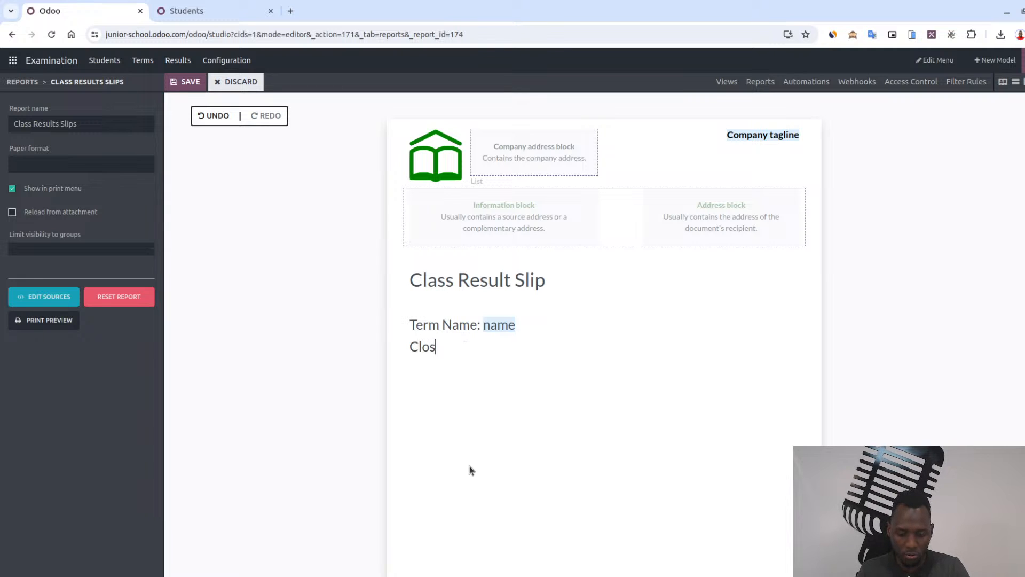
type("ing:")
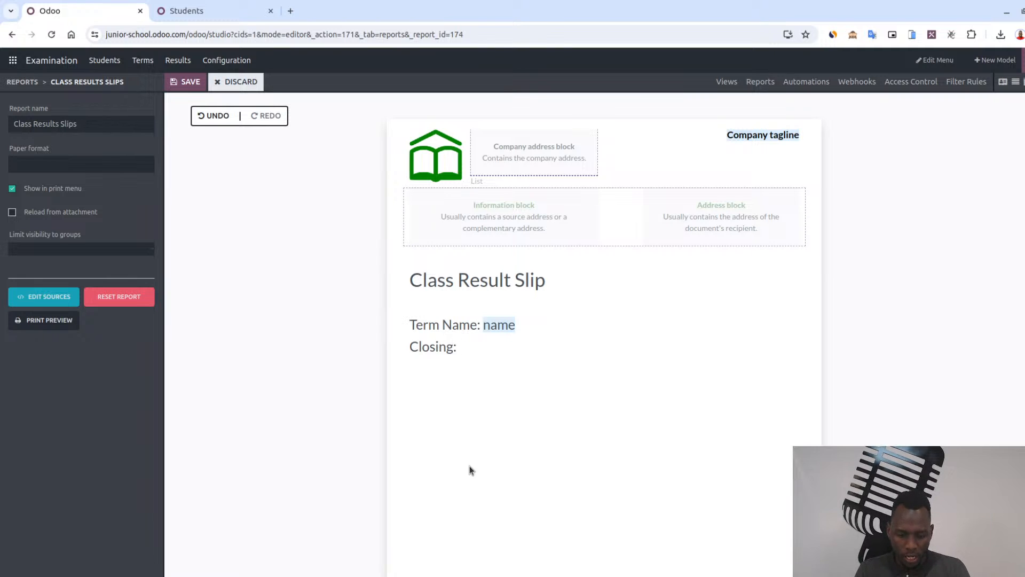
key("BackSpace")
key("BackSpace")
type("D")
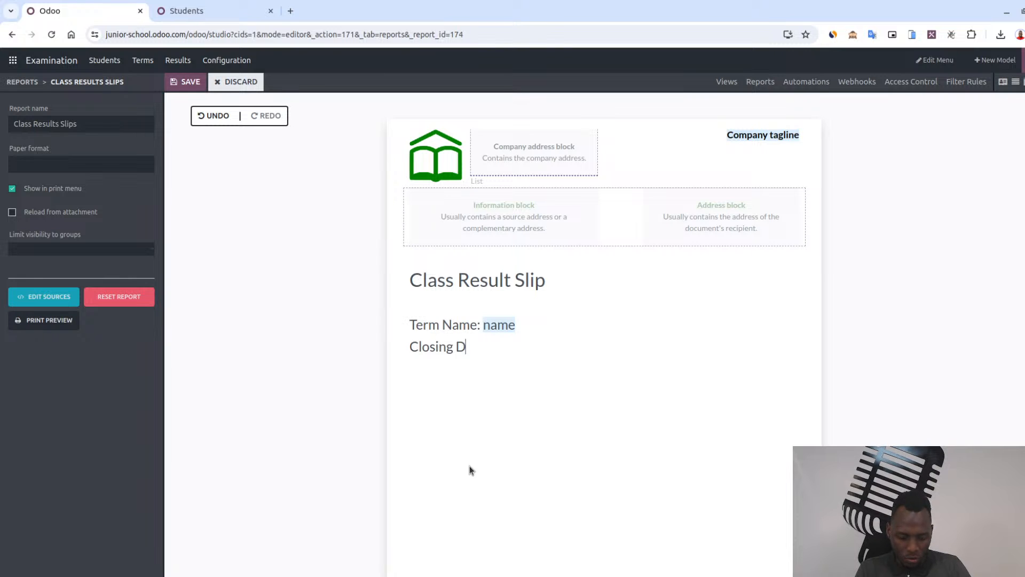
type("ate:")
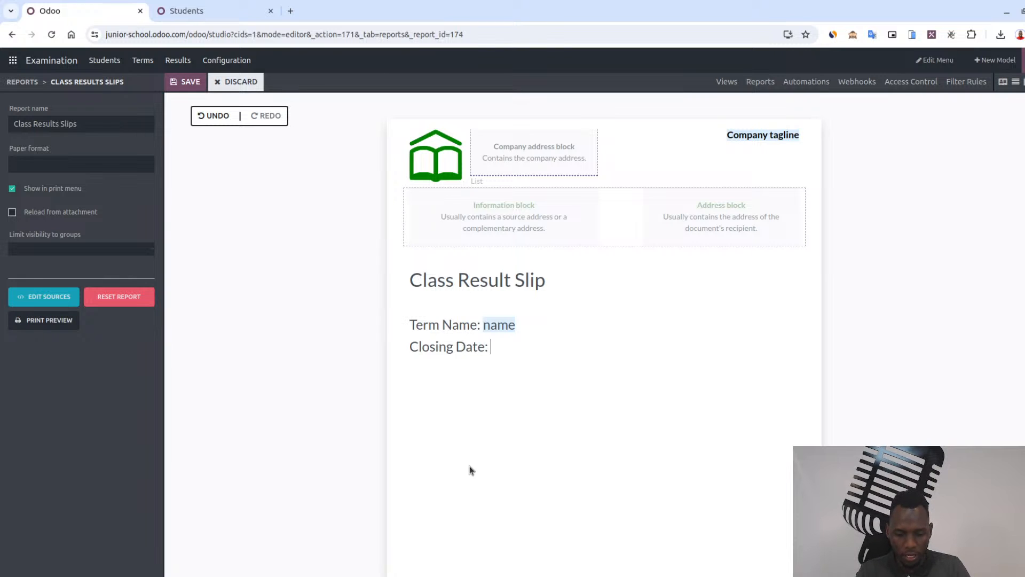
Insert the Closing Date field after the "Closing Date:" label, with "date" as its default value
type("/")
key("Return")
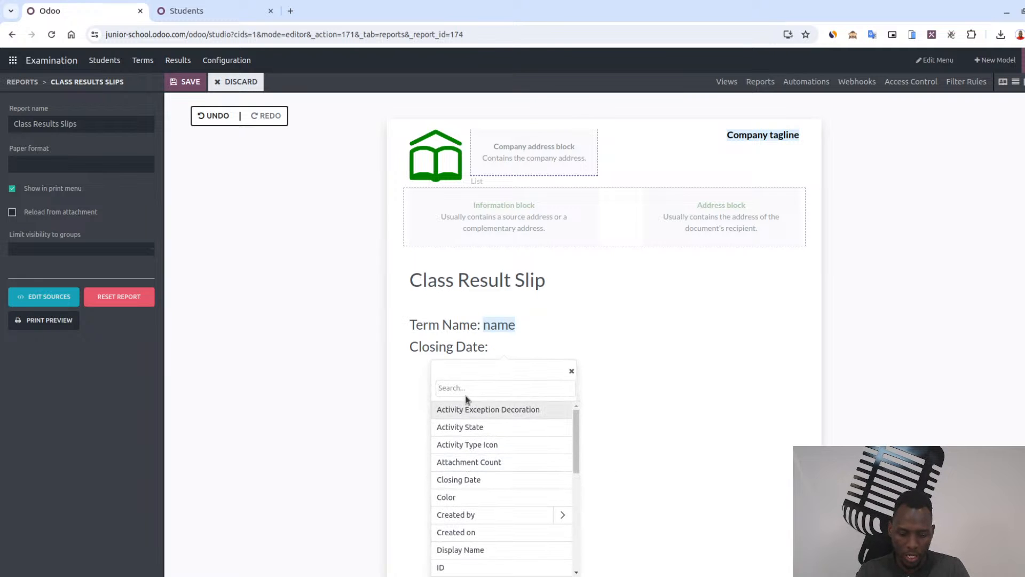
type("clo")
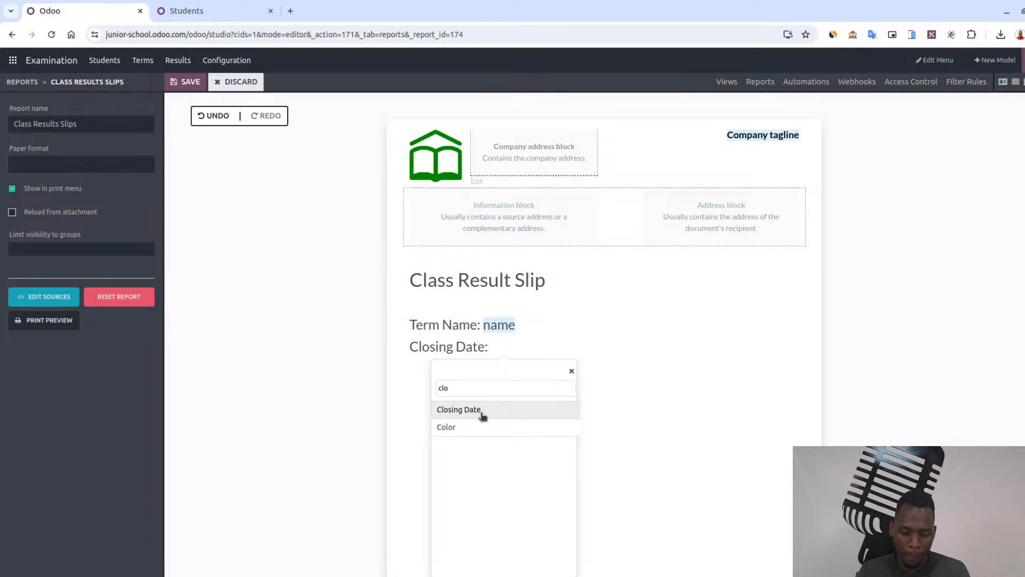
left_click(481, 415)
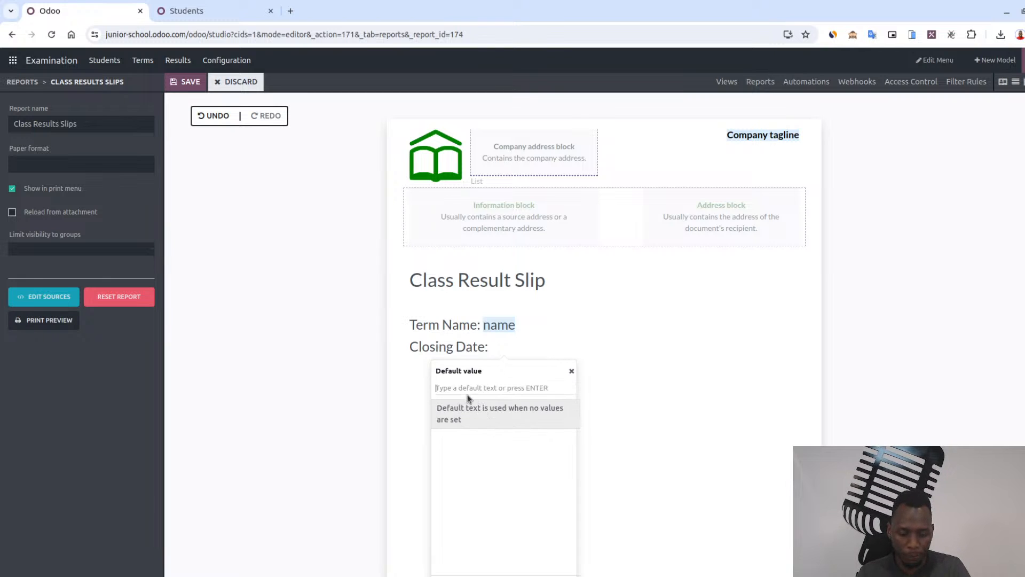
type("date")
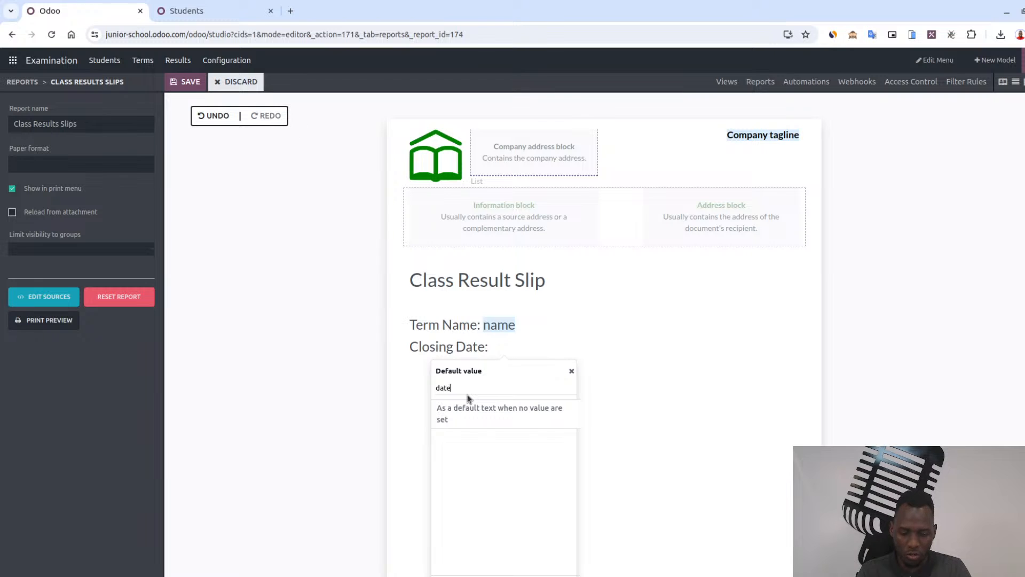
key("Return")
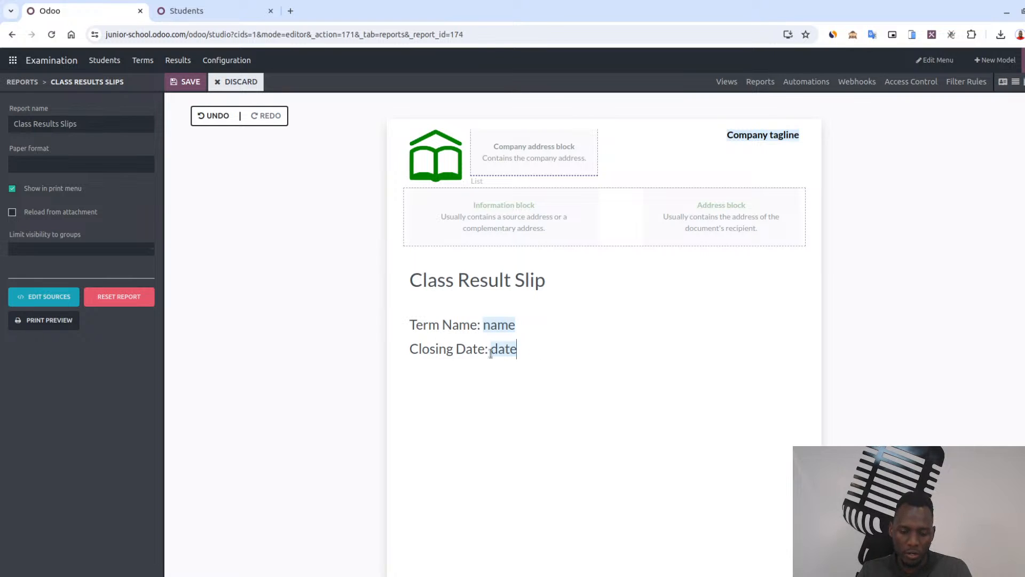
Make the "Term Name:" and "Closing Date:" labels bold, leaving their field placeholders in regular weight
left_click_drag(482, 326, 413, 320)
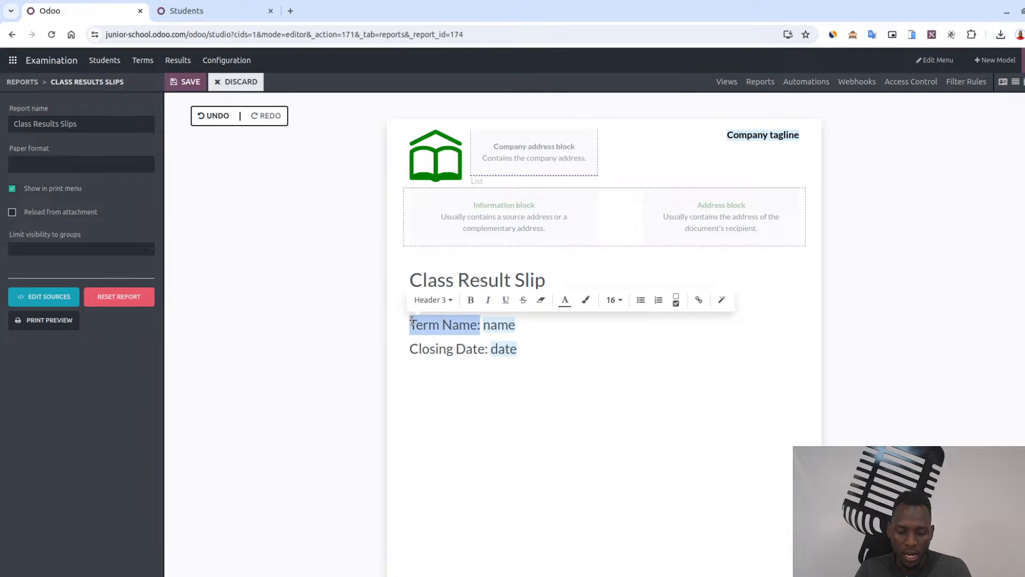
left_click(471, 302)
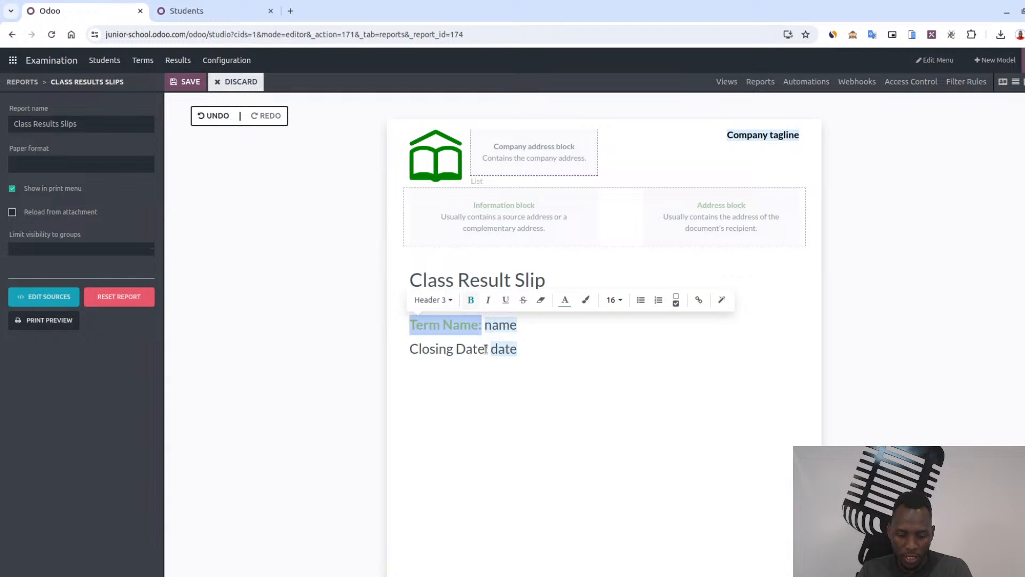
left_click_drag(487, 349, 410, 349)
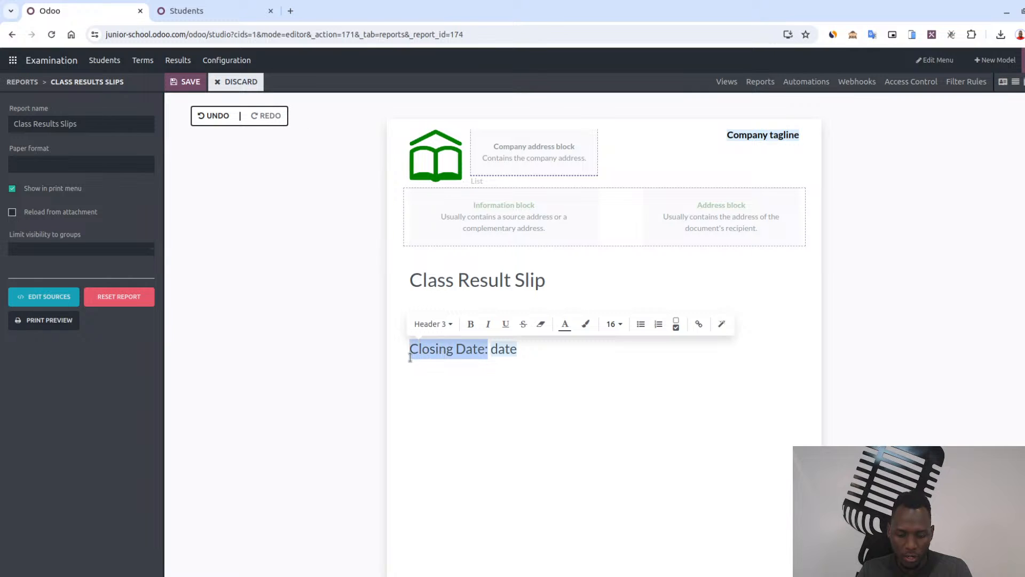
left_click(473, 331)
Leave a blank line below the closing date and insert a dynamic table based on New Lines, with "Students" as the default text
left_click(529, 350)
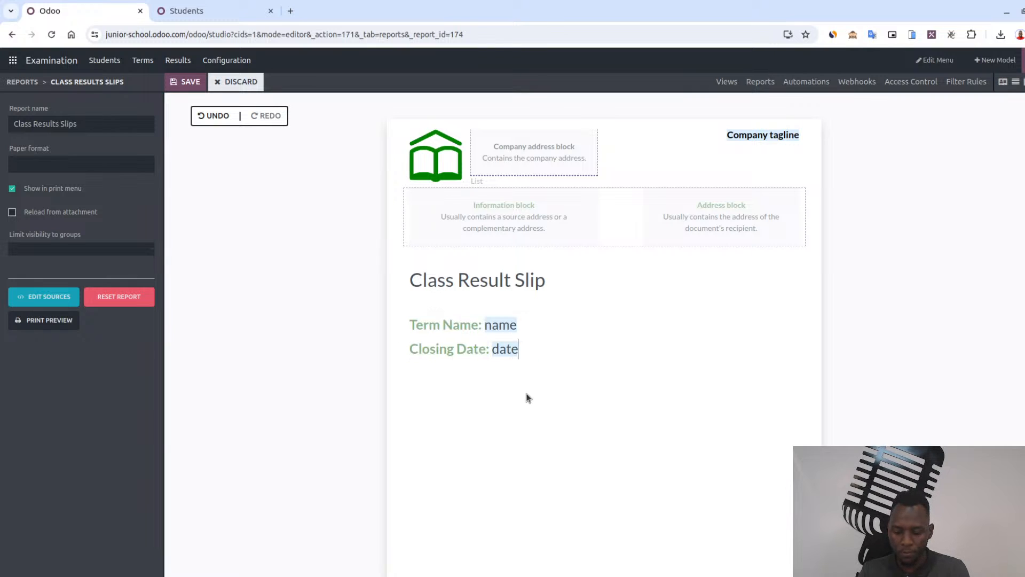
key("Return")
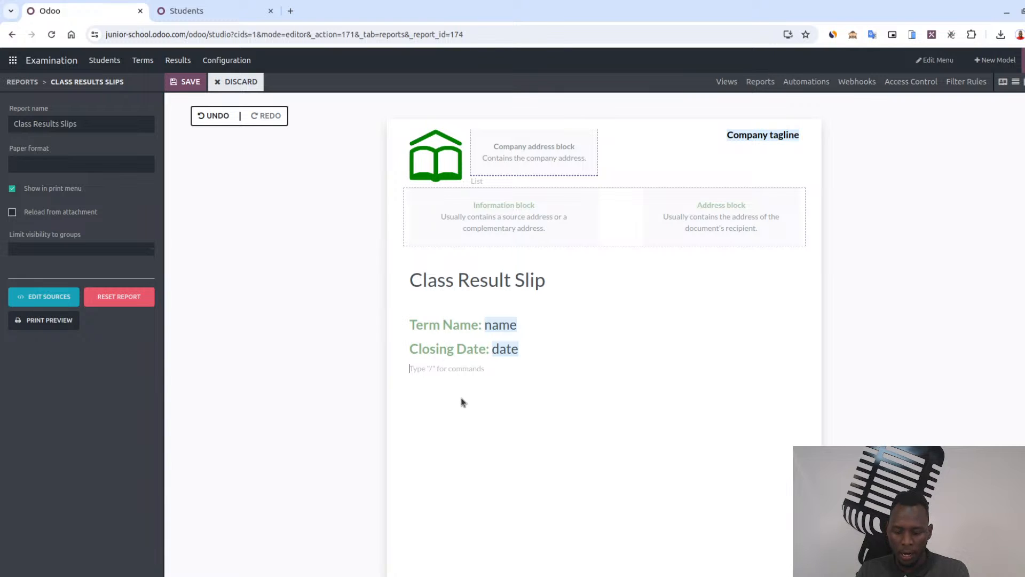
key("Return")
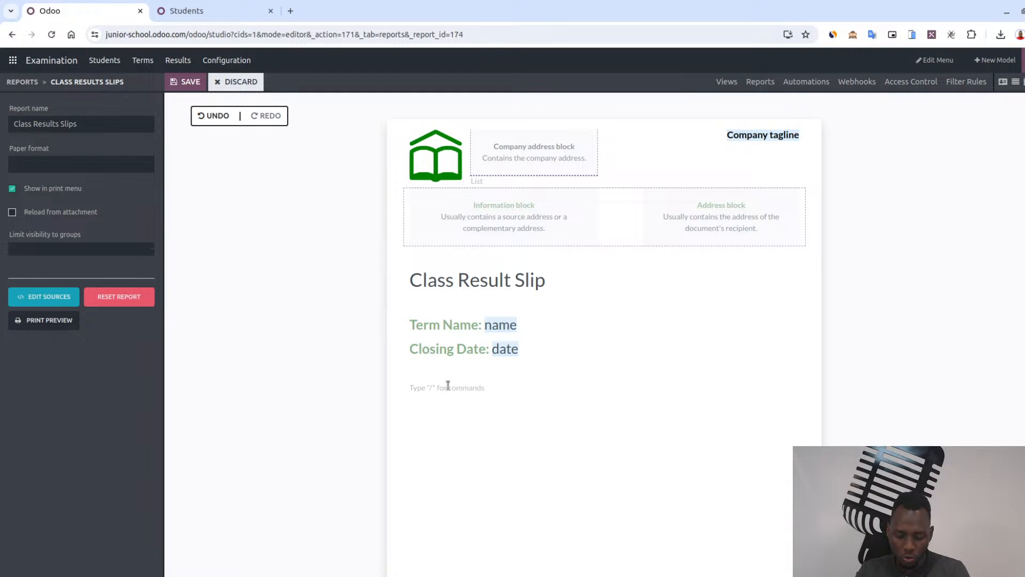
type("/")
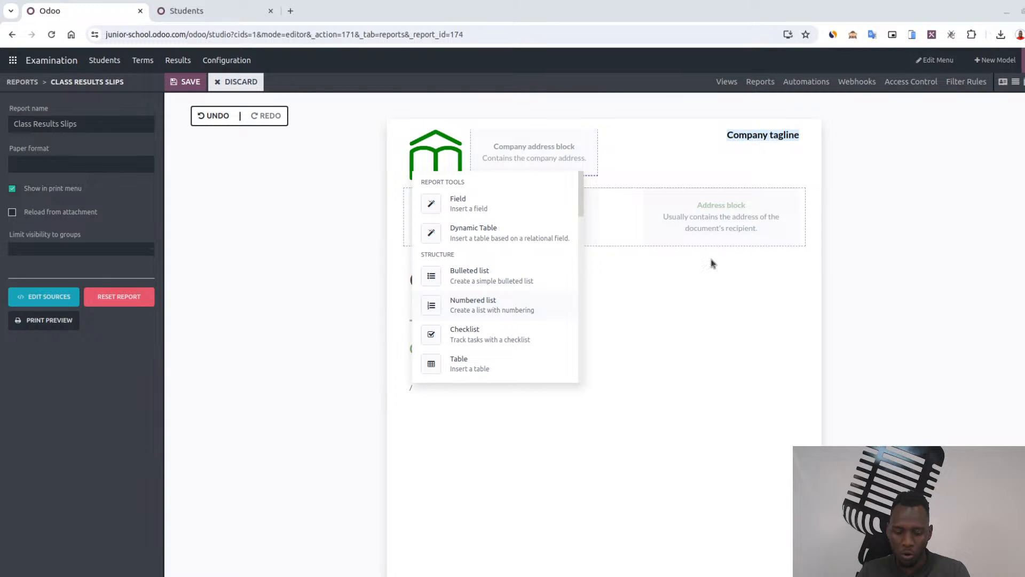
left_click(480, 234)
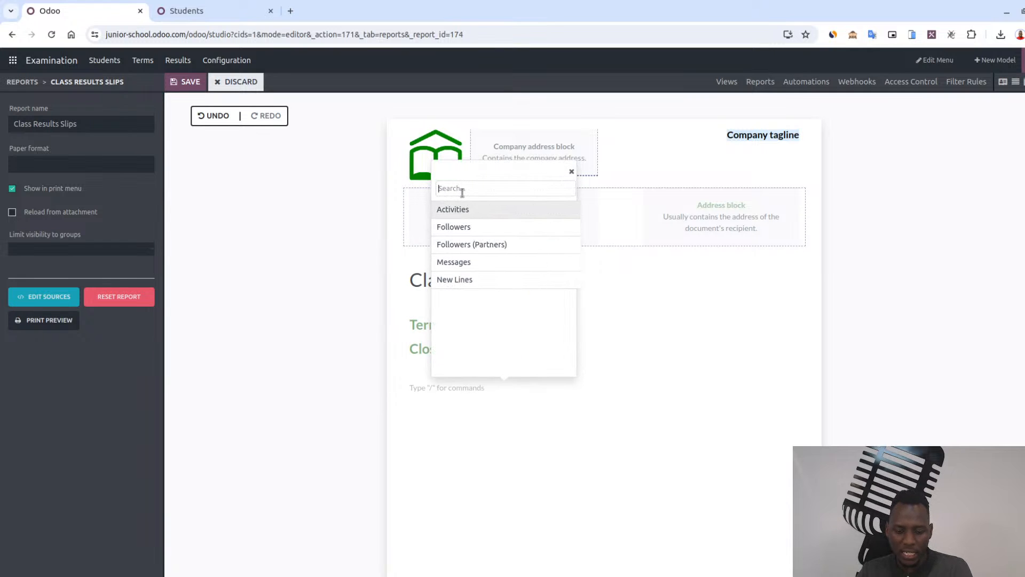
left_click(470, 280)
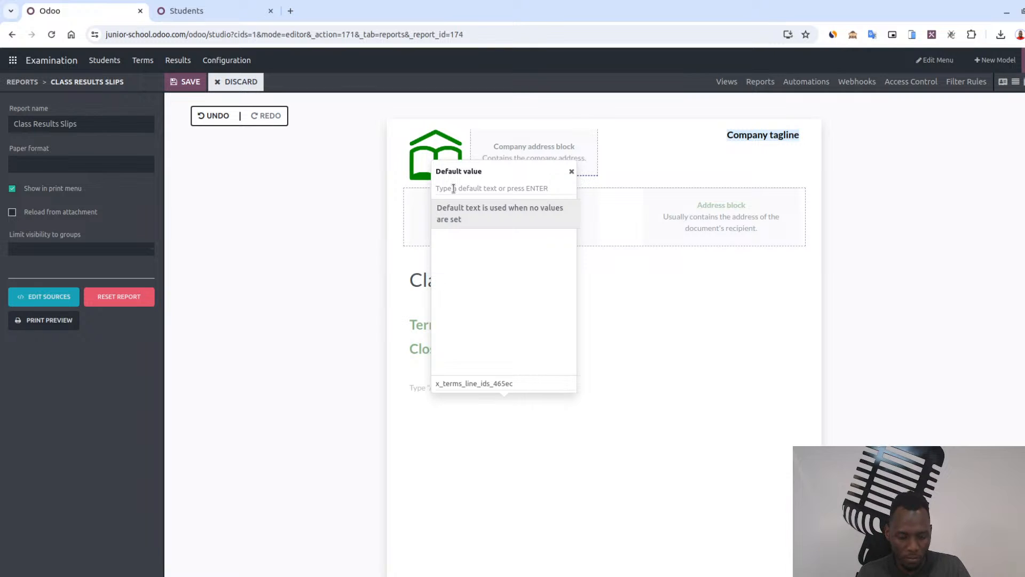
type("stud")
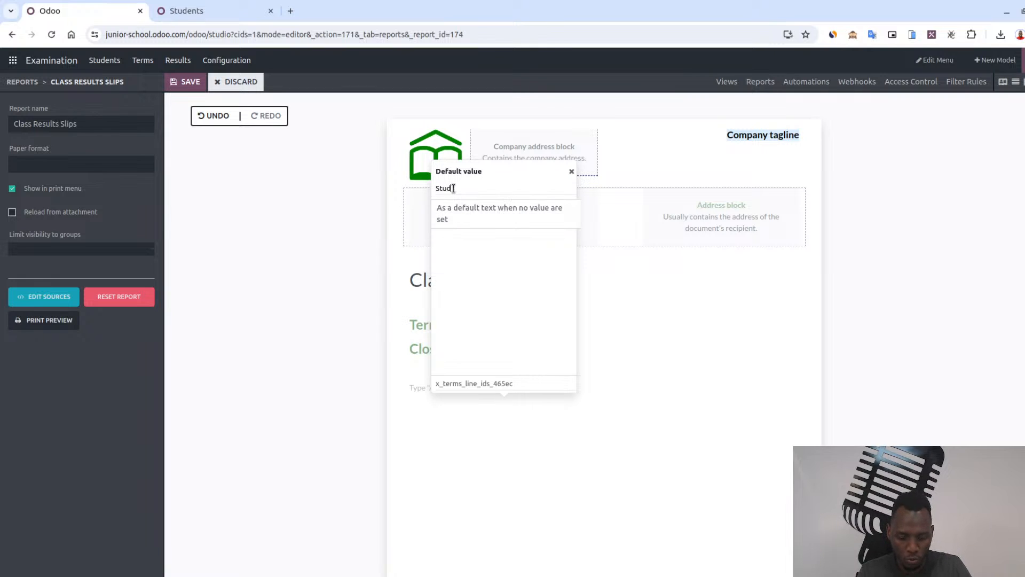
type("ents")
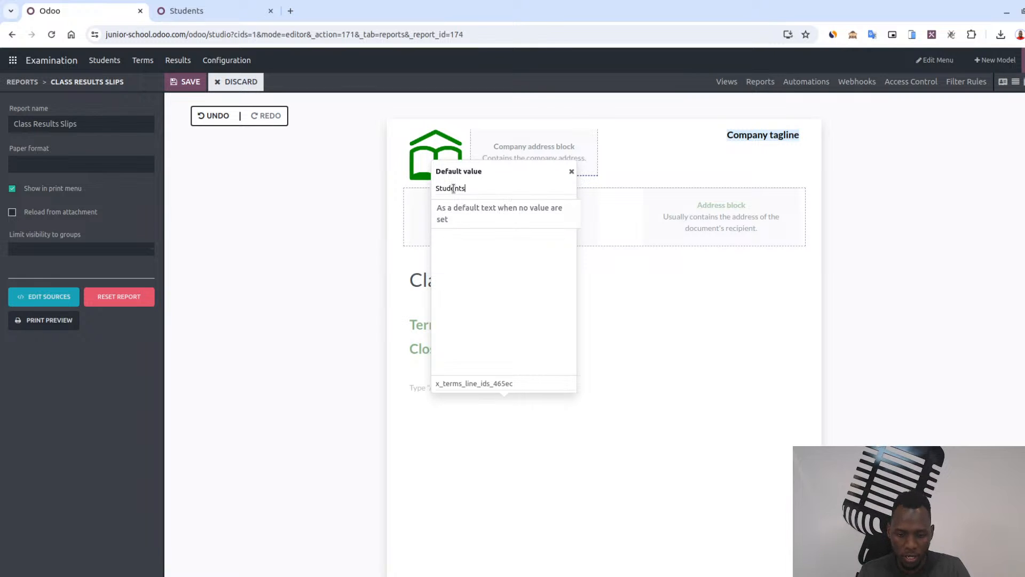
key("Return")
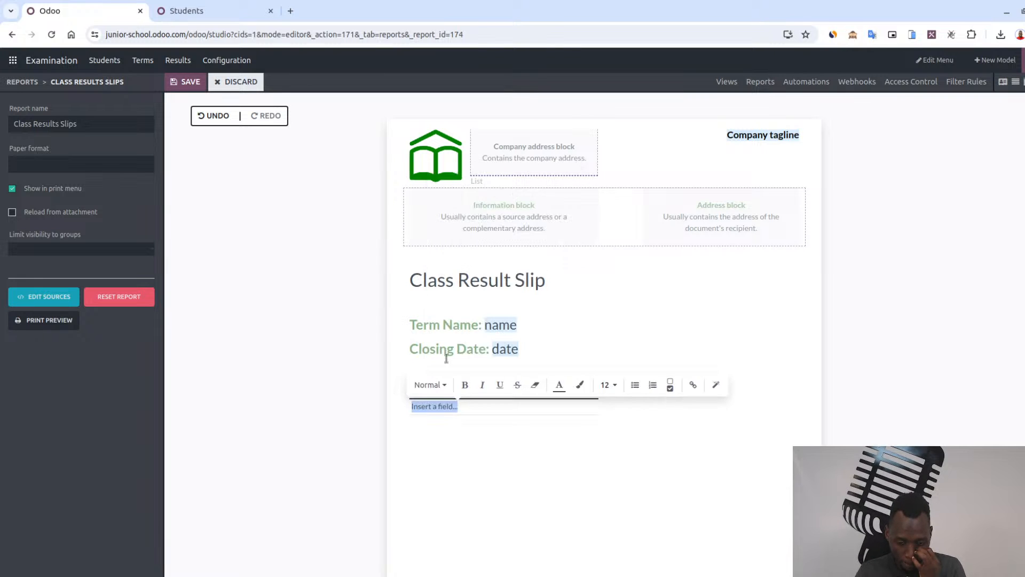
Replace the "Insert a field..." placeholder in the table with the Students field, with "student" as its default value
left_click(494, 437)
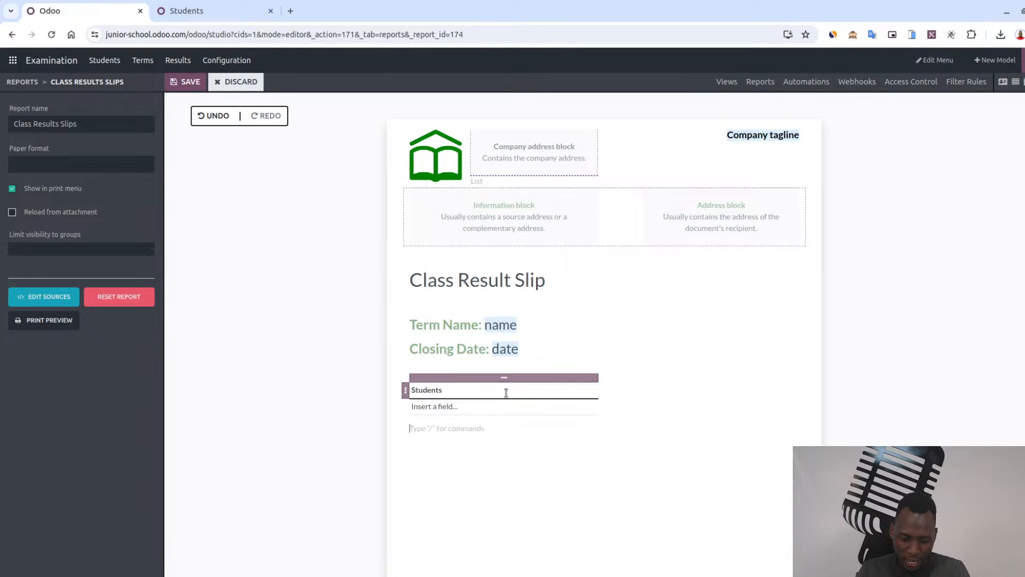
left_click(449, 407)
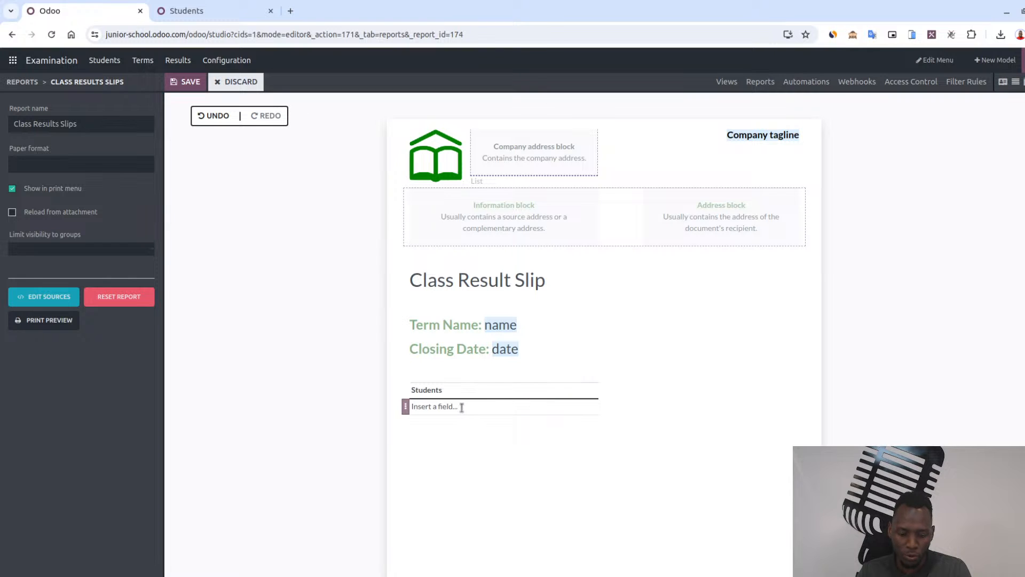
left_click_drag(458, 407, 415, 408)
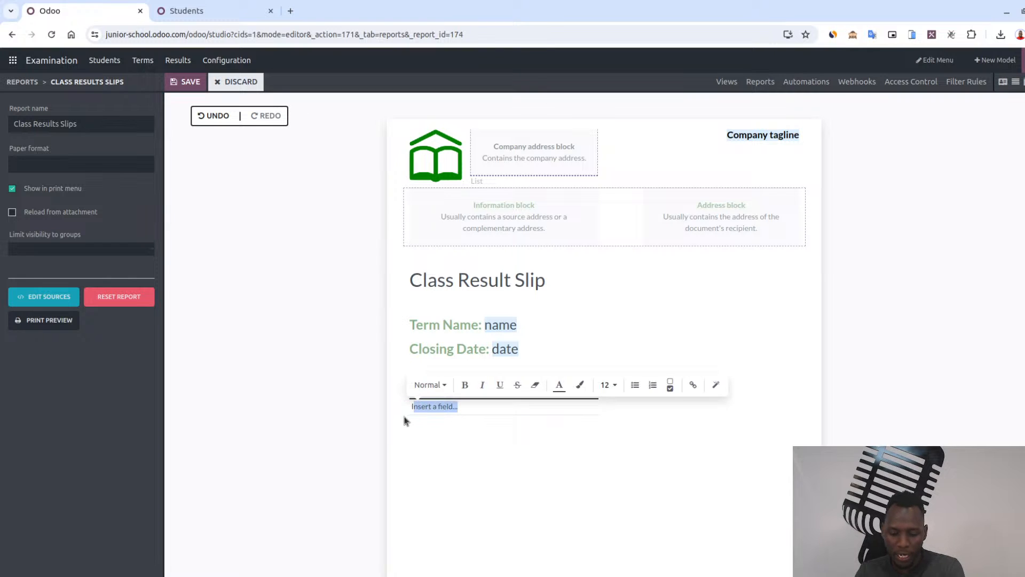
key("BackSpace")
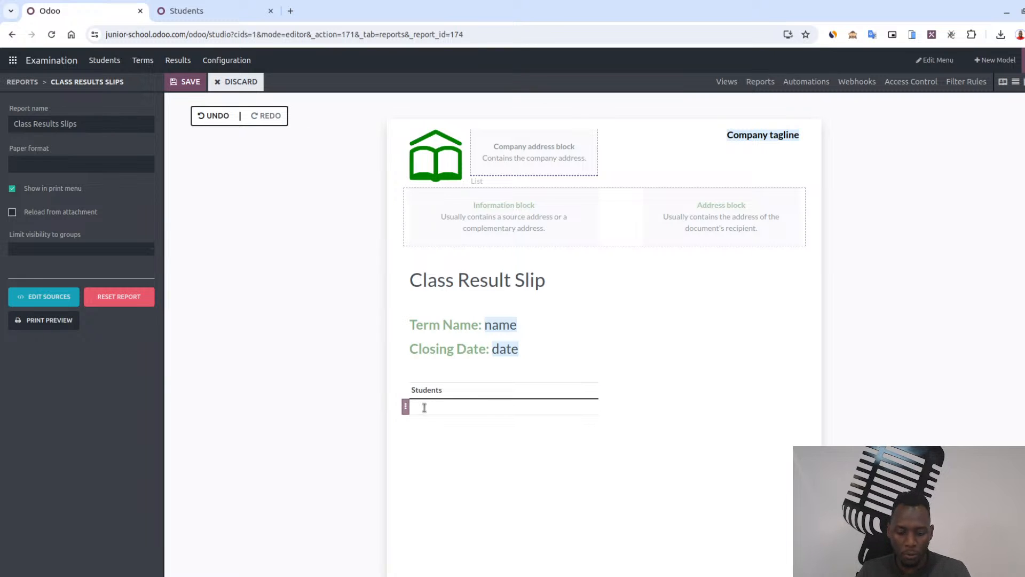
type("/")
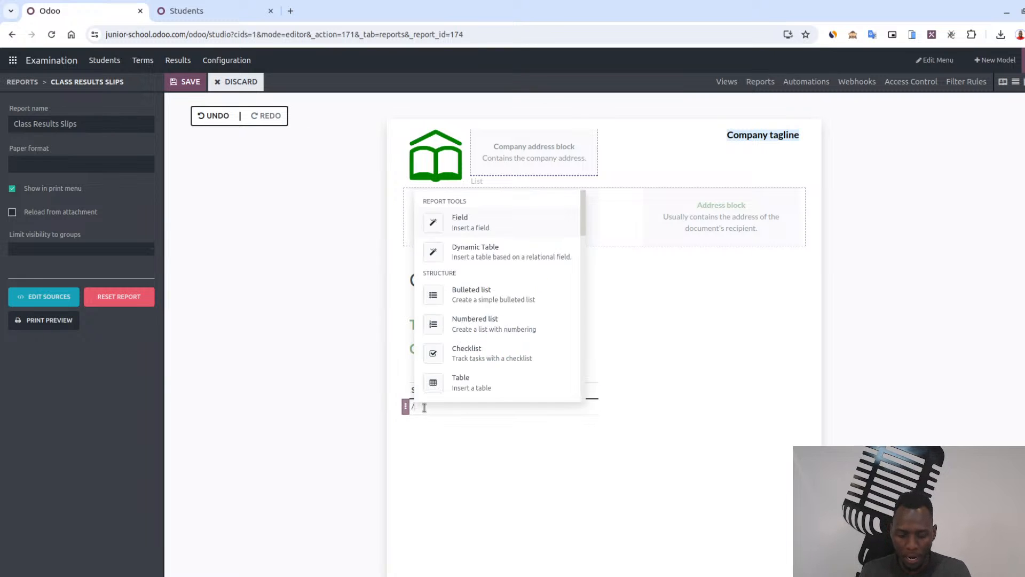
left_click(470, 229)
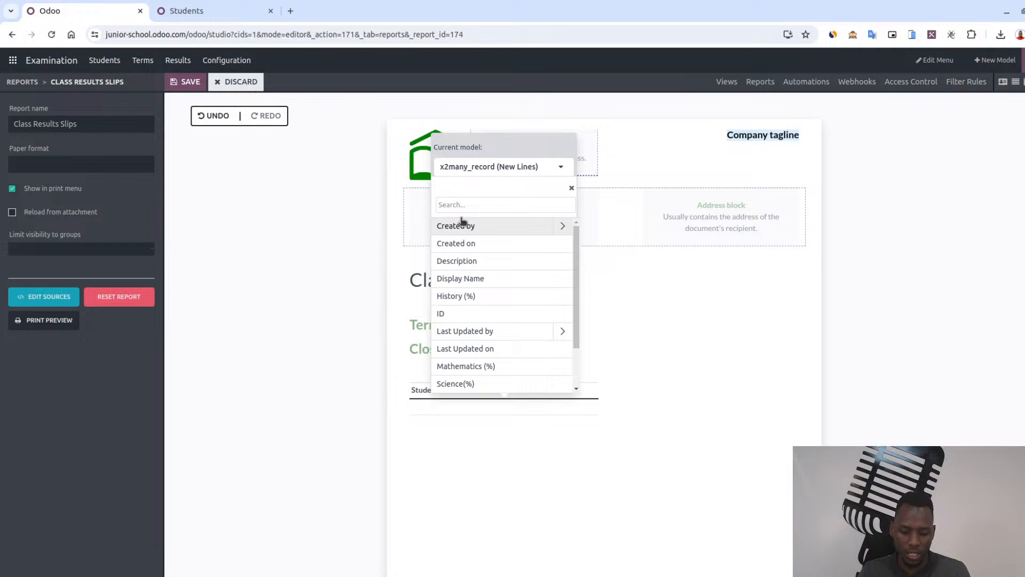
type("st")
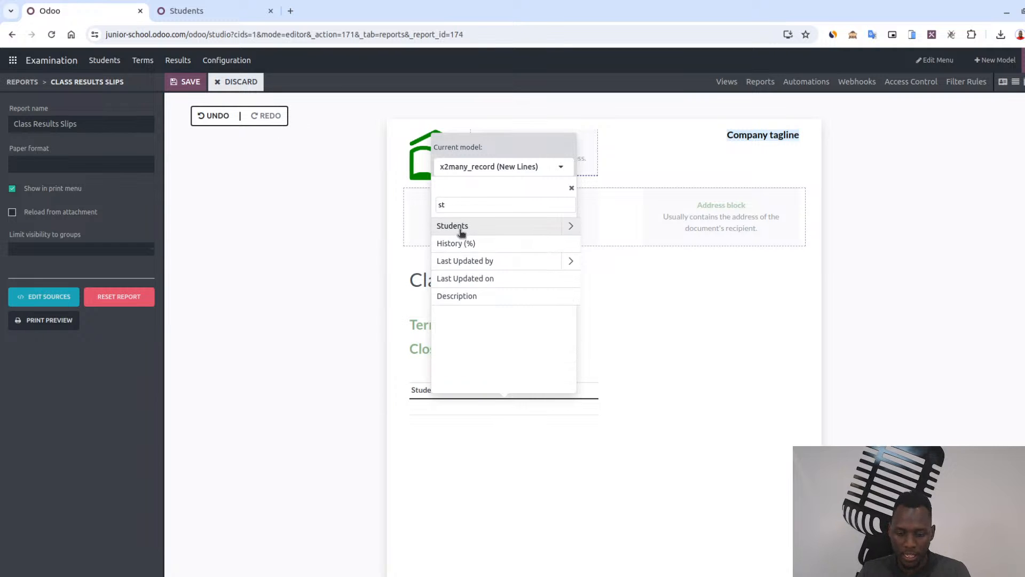
left_click(461, 229)
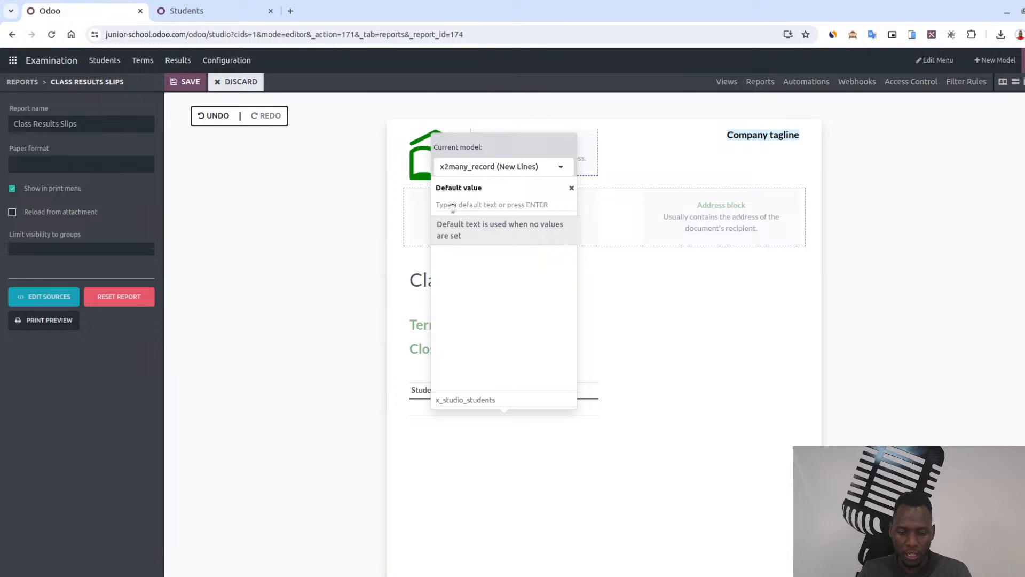
left_click(452, 208)
type("student")
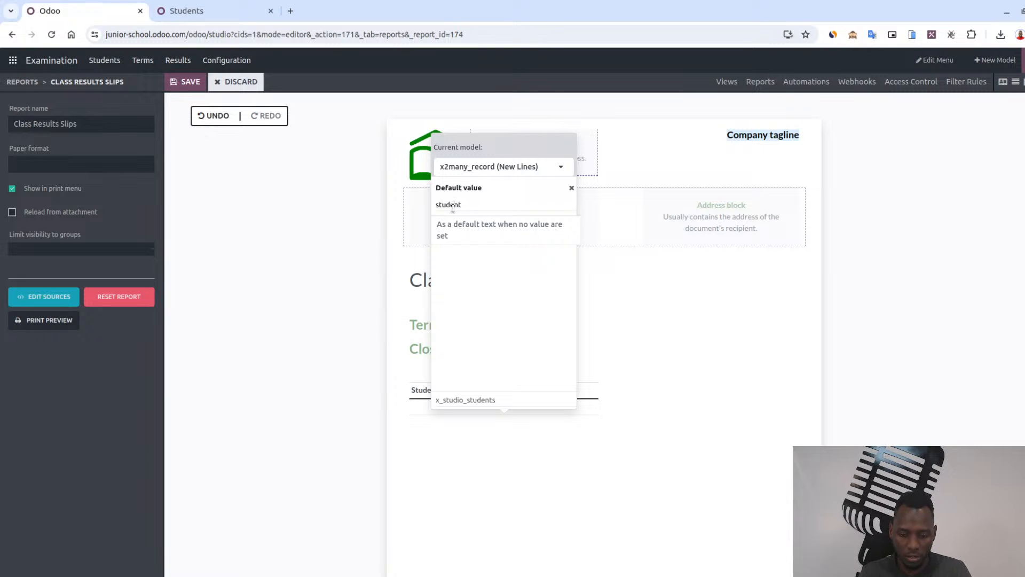
left_click_drag(453, 207, 503, 202)
key("Return")
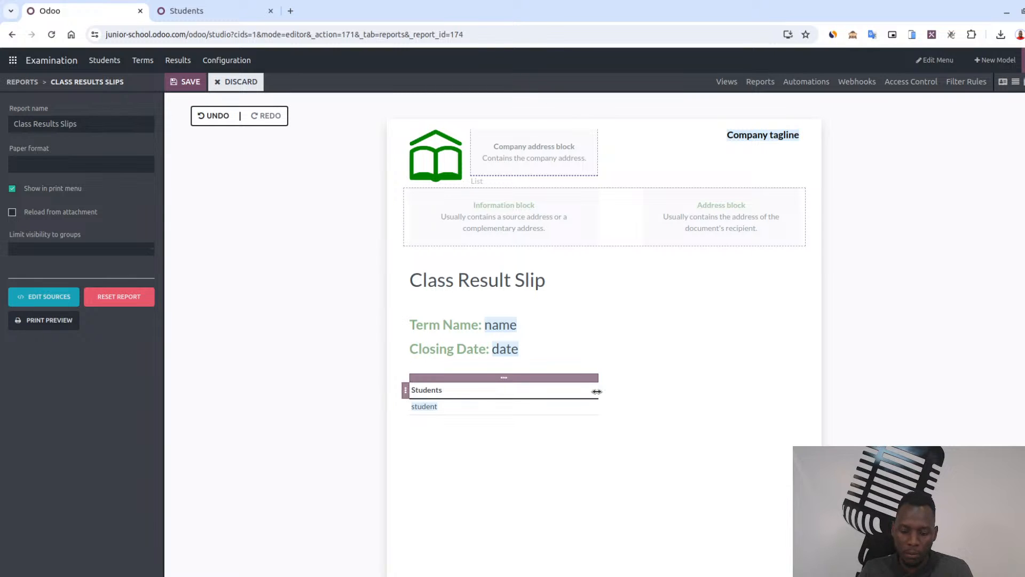
Insert an empty column to the right of the Students column in the dynamic table
left_click(533, 380)
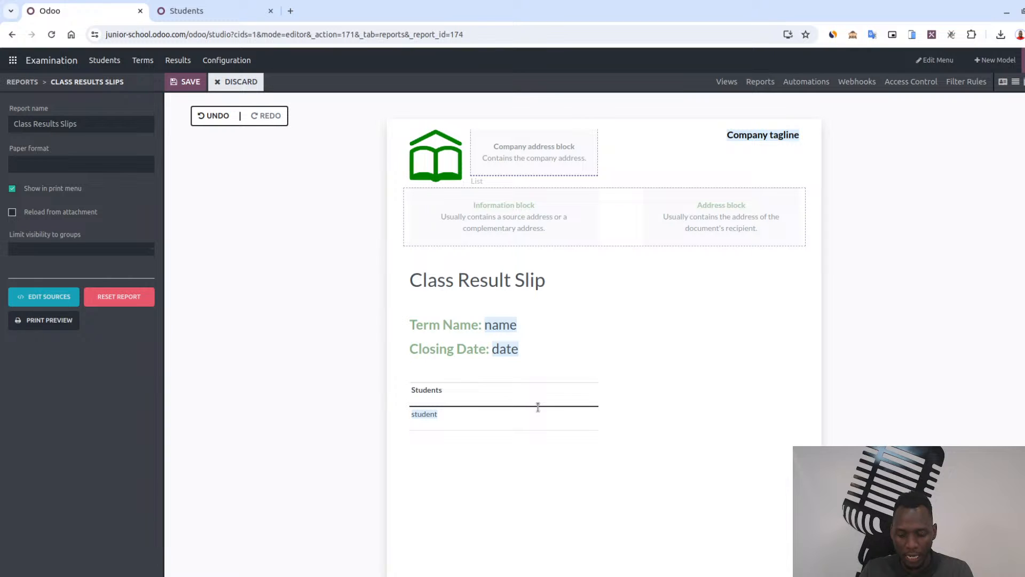
left_click(552, 389)
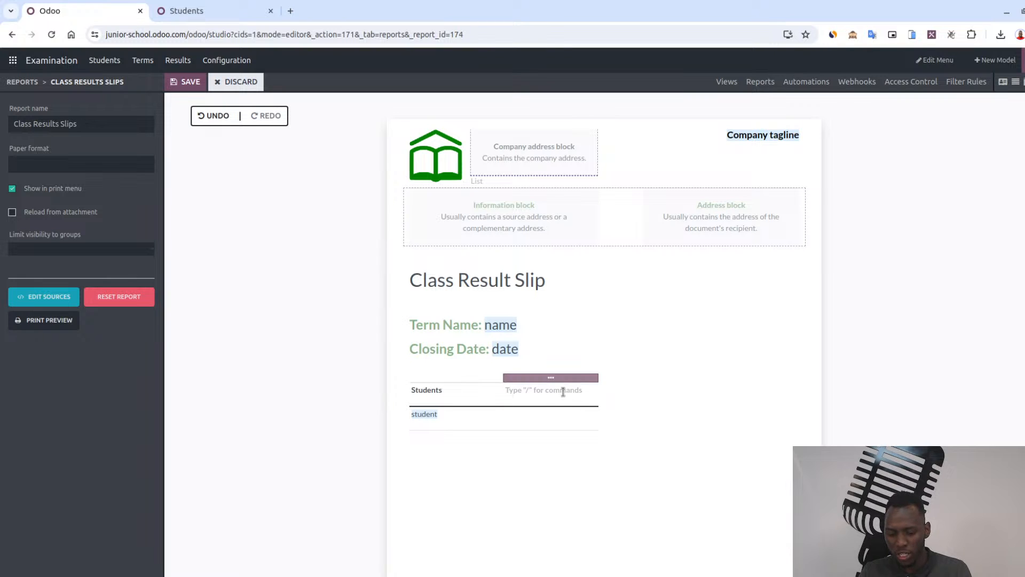
left_click(612, 392)
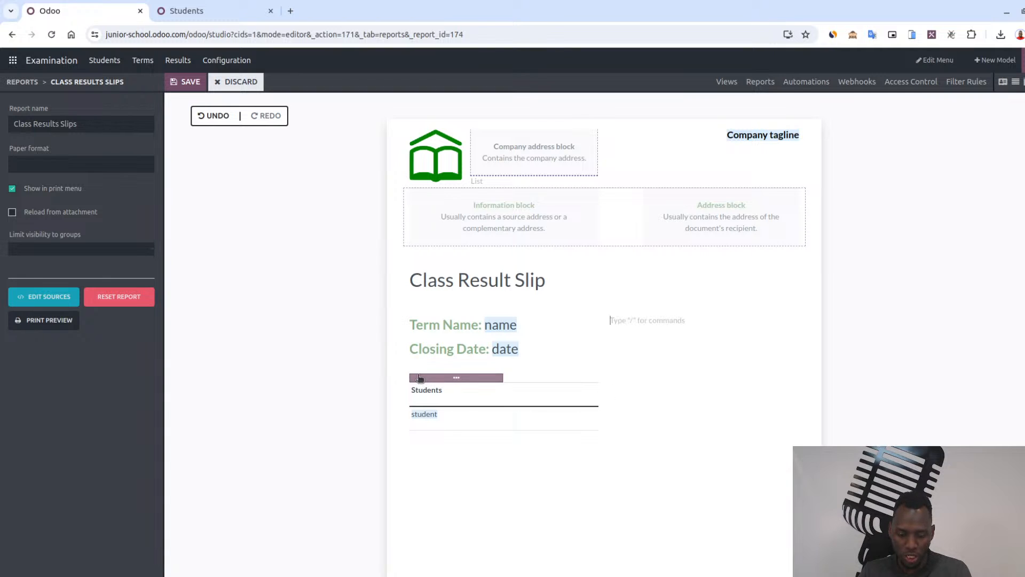
left_click(408, 390)
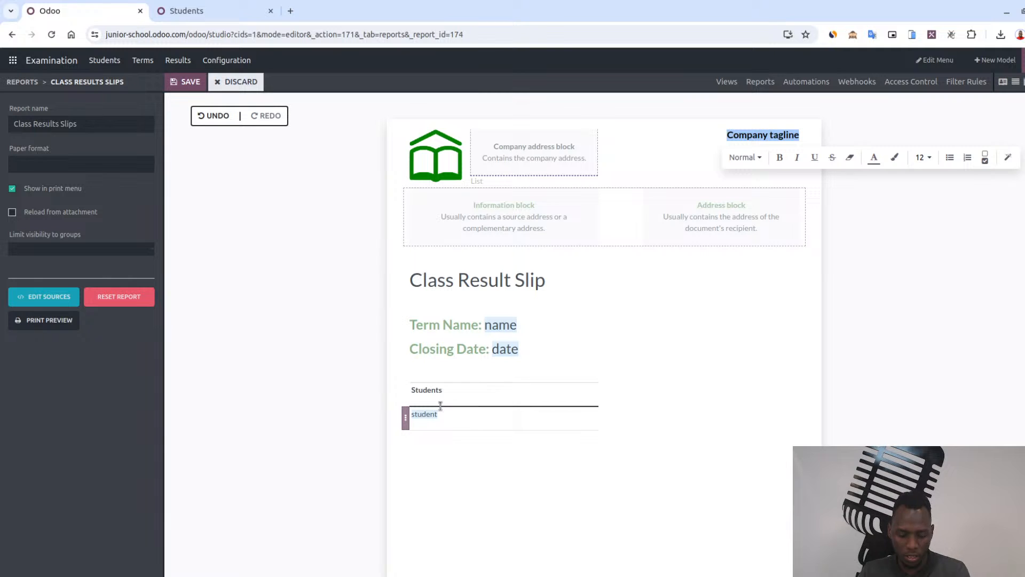
Undo the added column, the student field and the dynamic table below the closing date
key("ctrl+z")
key("ctrl+z")
key("ctrl+z")
key("ctrl+z")
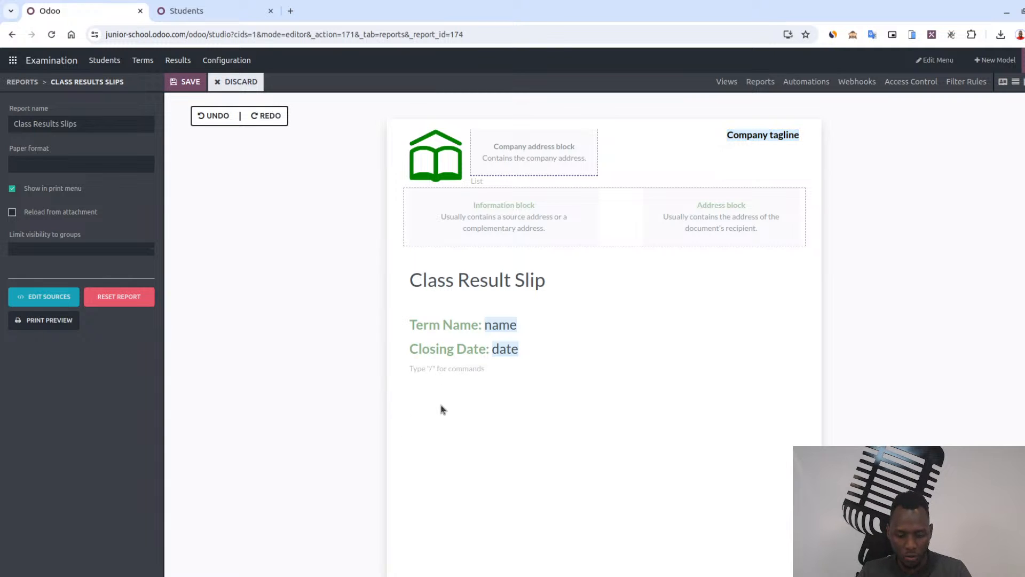
Add a new line below the closing date and remove the column layout so the section has one column
key("Return")
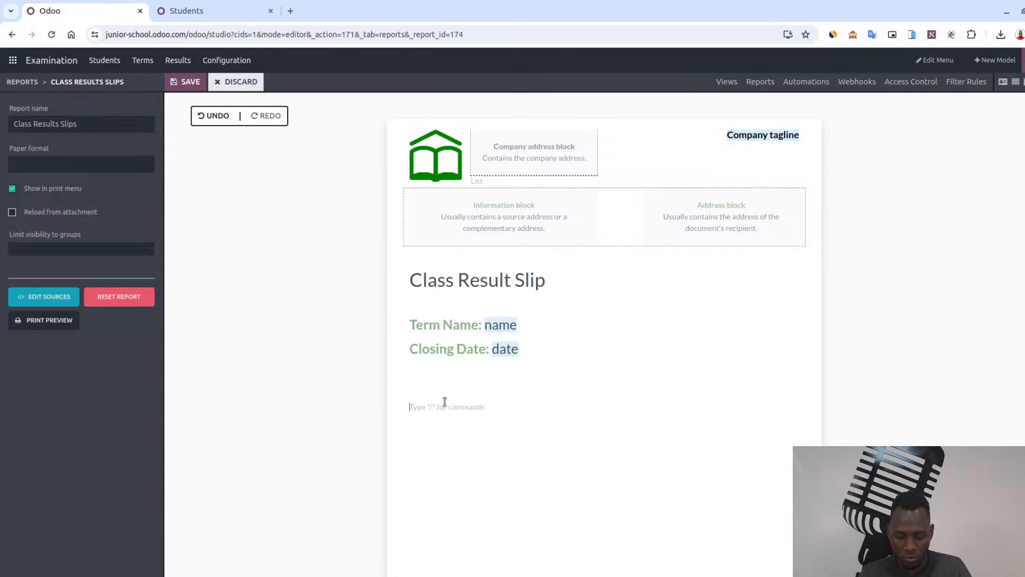
type("/d")
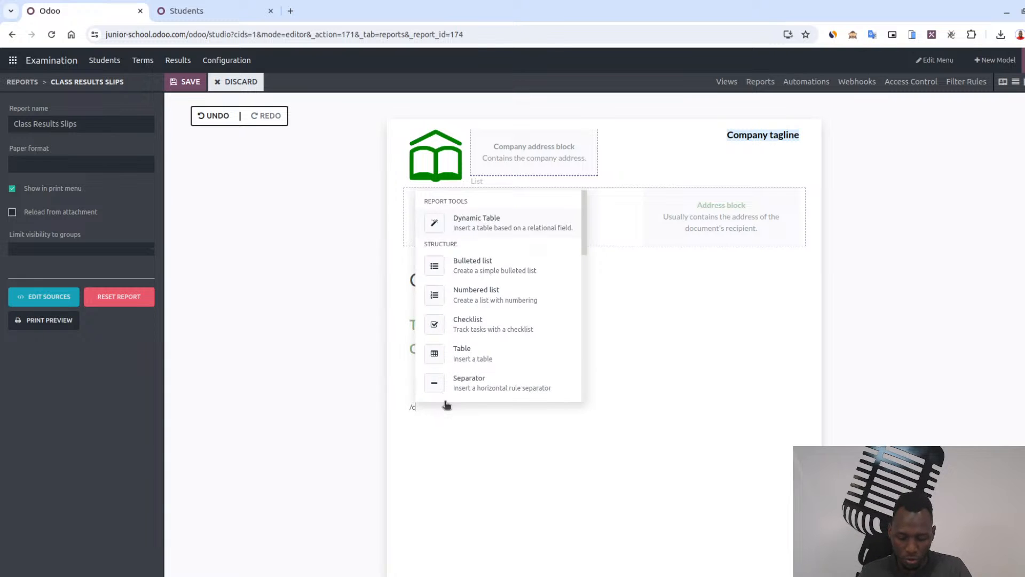
key("BackSpace")
type("col")
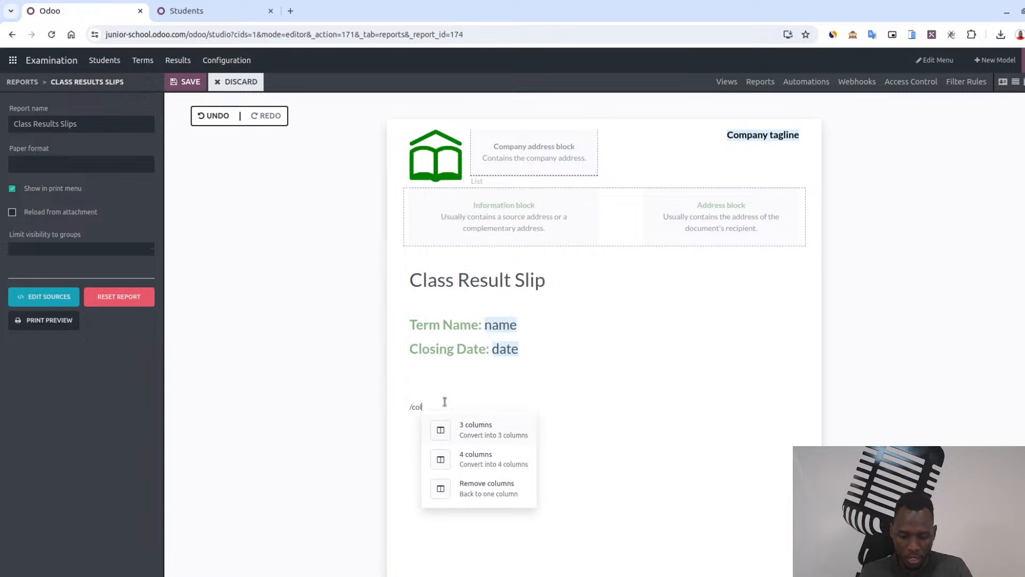
left_click(504, 490)
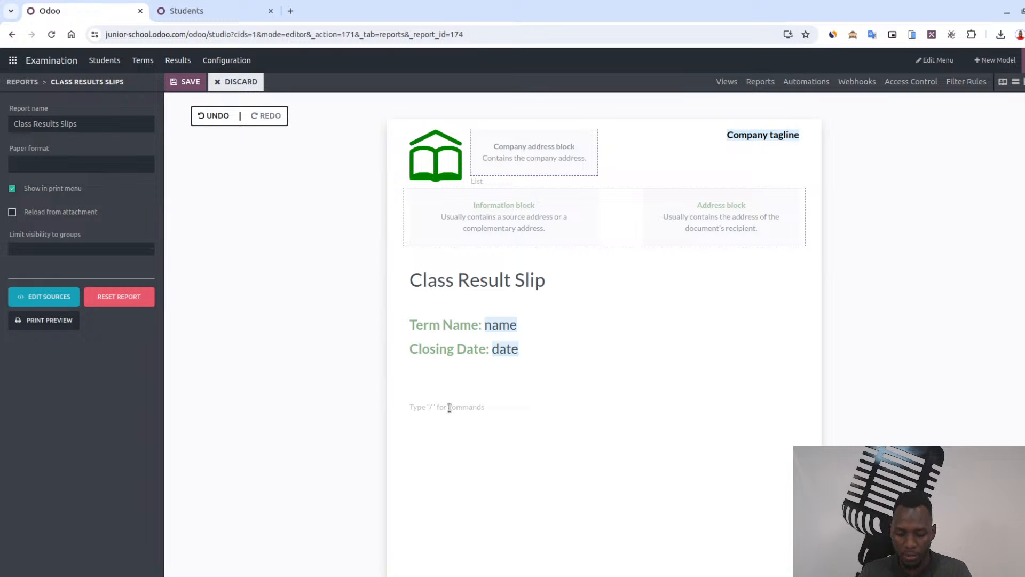
Insert a dynamic table based on New Lines below the closing date, with "Students" as the default text
type("/")
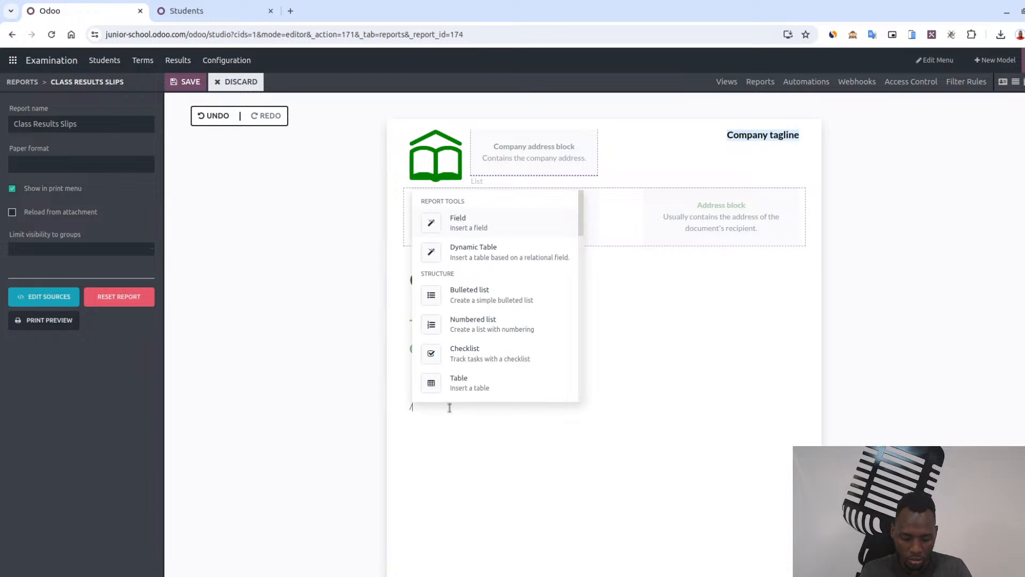
type("dy")
left_click(454, 424)
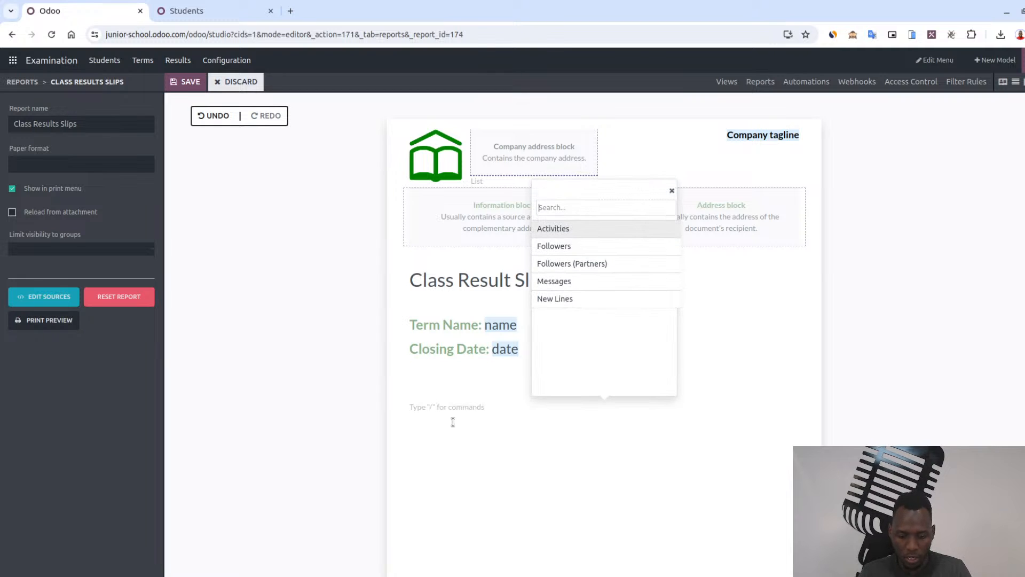
left_click(580, 300)
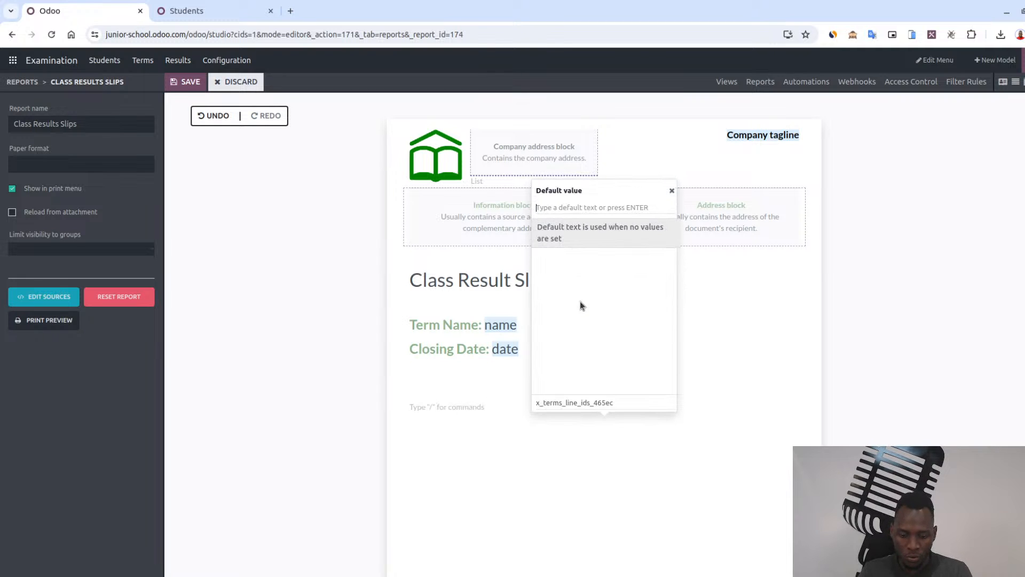
type("s")
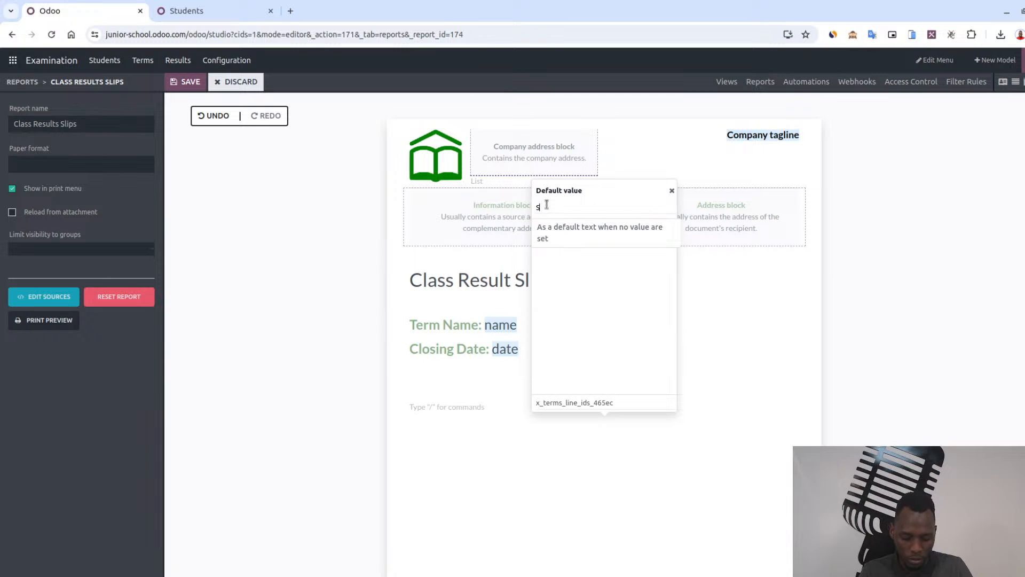
type("tudent")
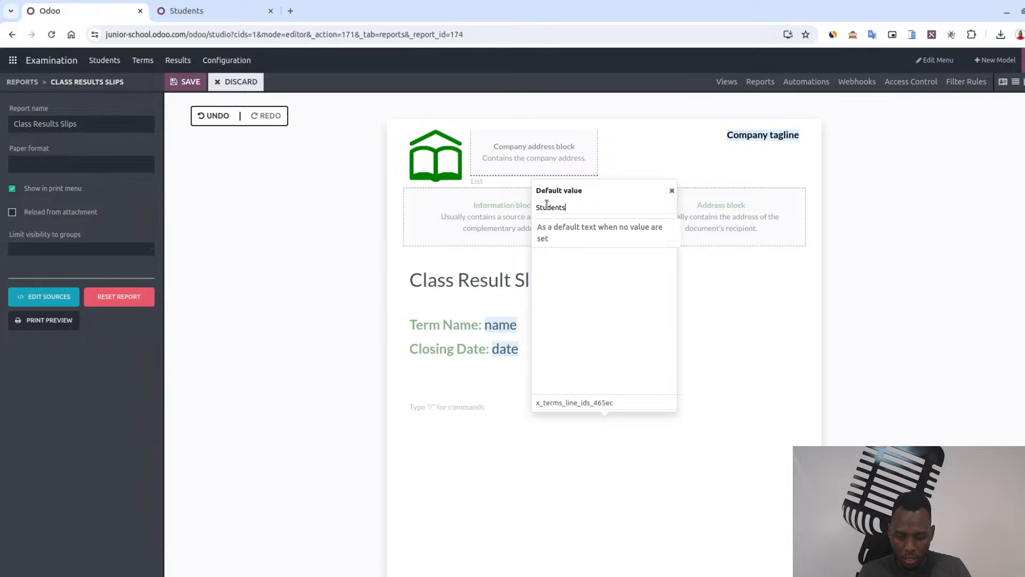
key("Return")
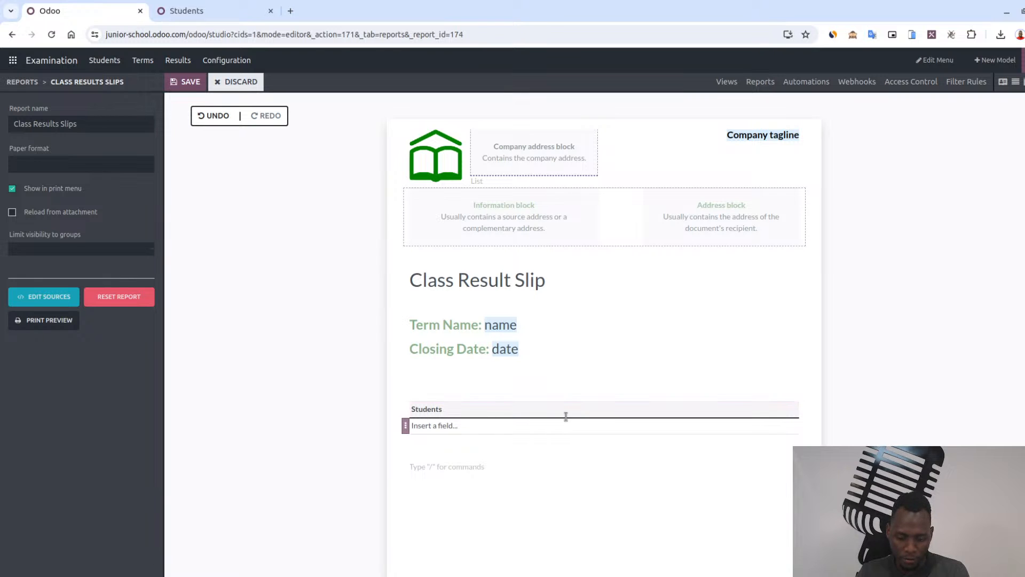
Insert a column to the right of the Students column and head it "Science (%)"
left_click(604, 397)
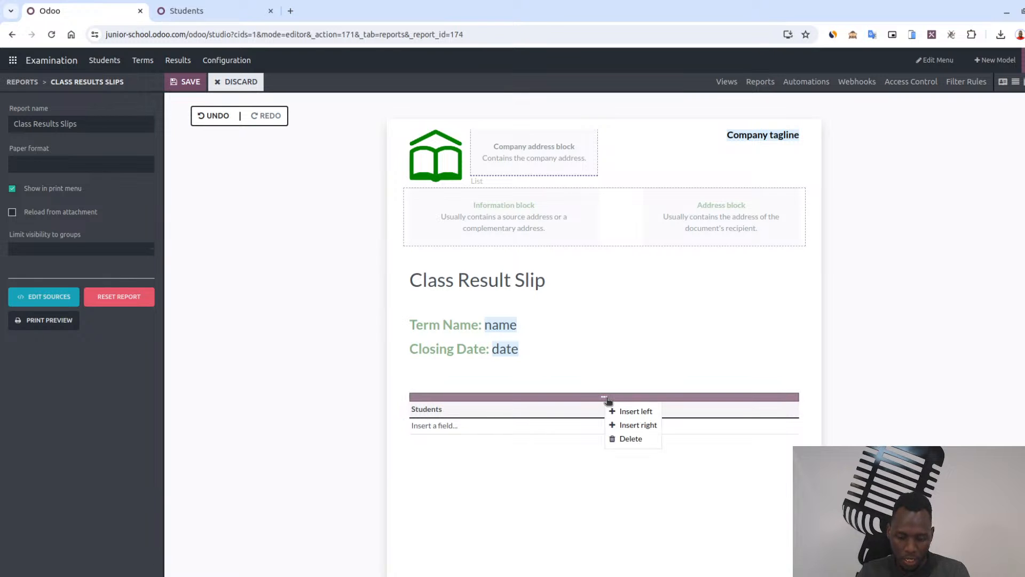
left_click(638, 428)
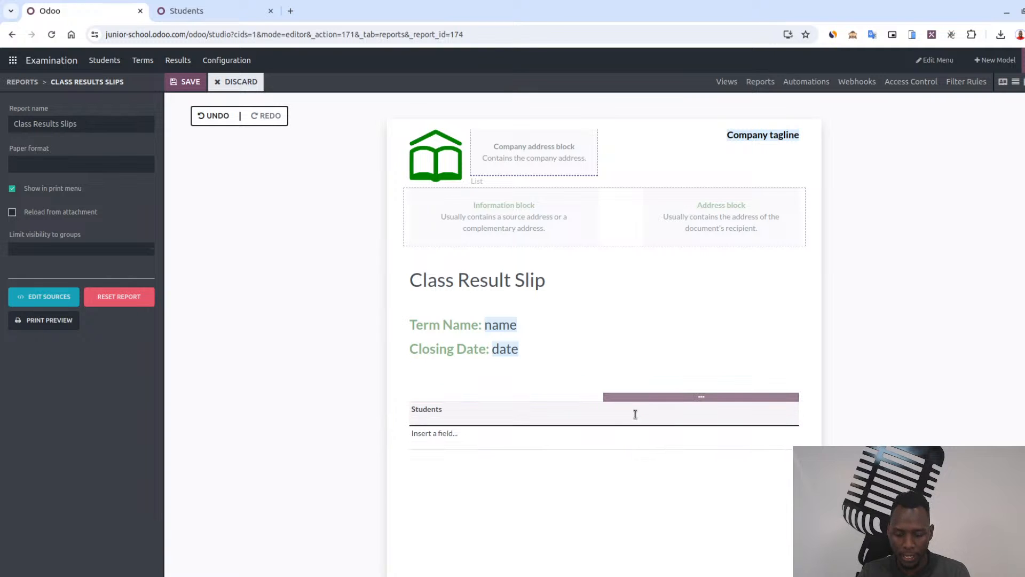
left_click(646, 419)
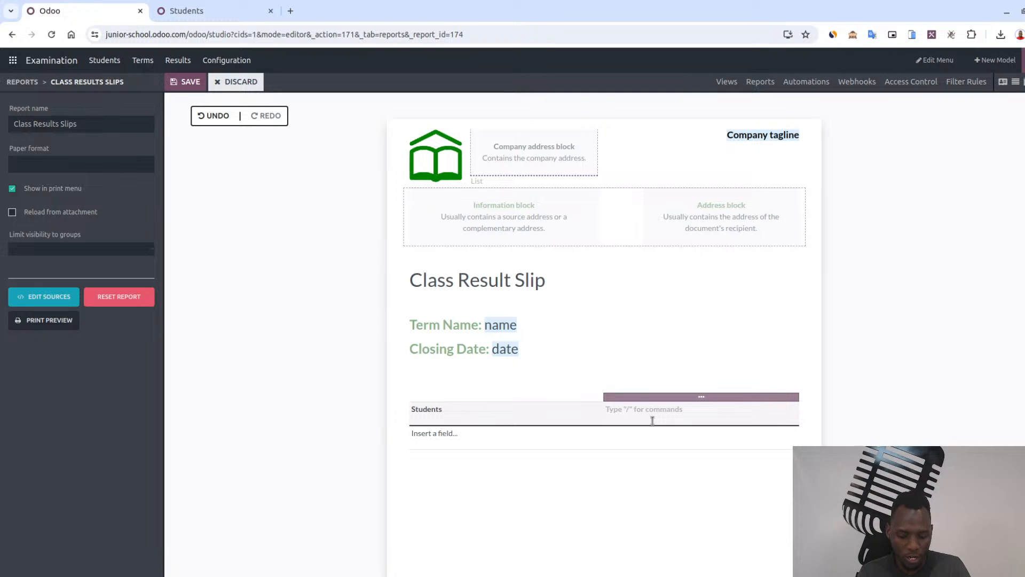
type("s")
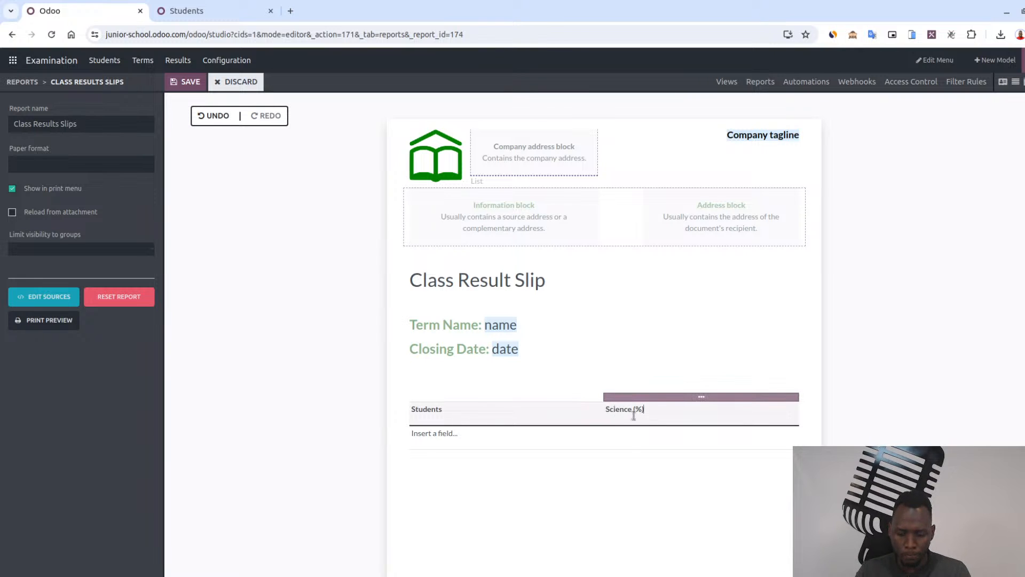
Insert the Science(%) field in the cell below the "Science (%)" heading, with "science" as the default text
left_click(632, 433)
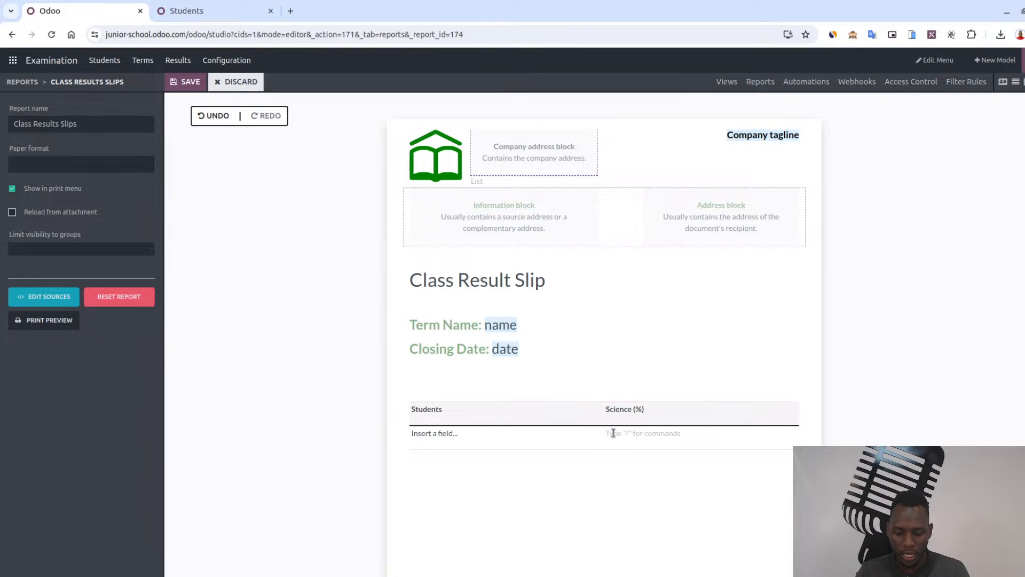
type("/")
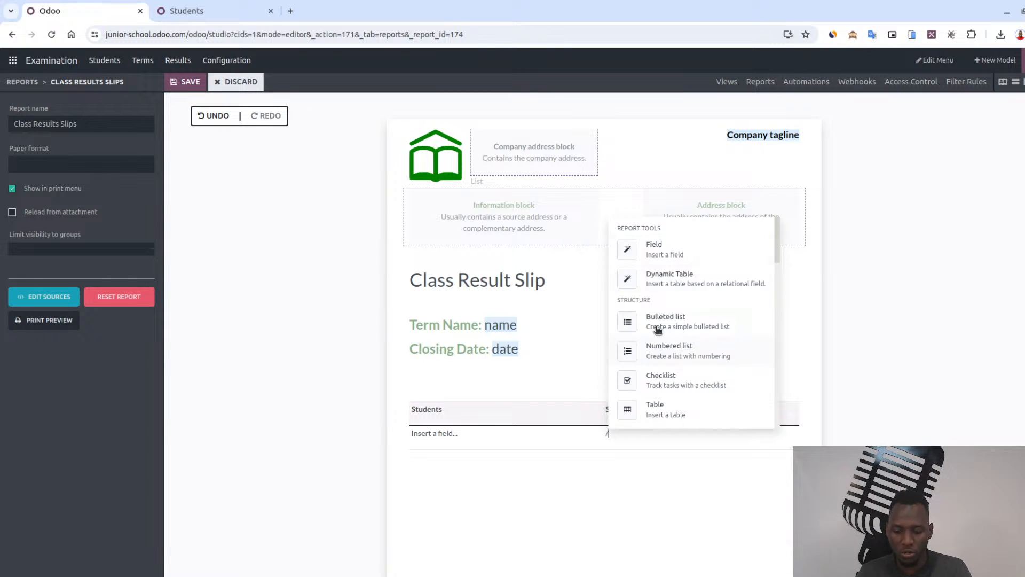
left_click(710, 257)
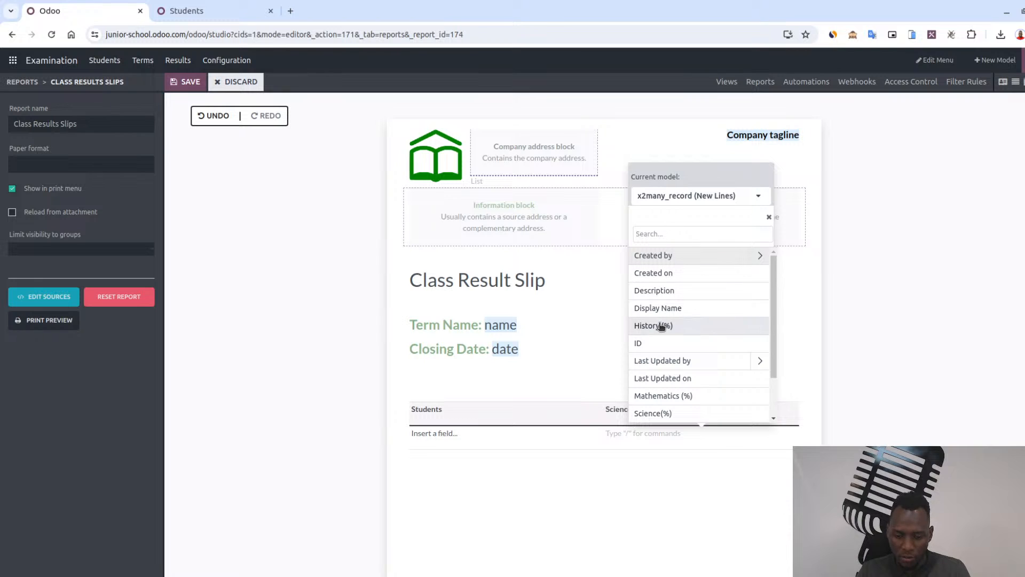
type("sc")
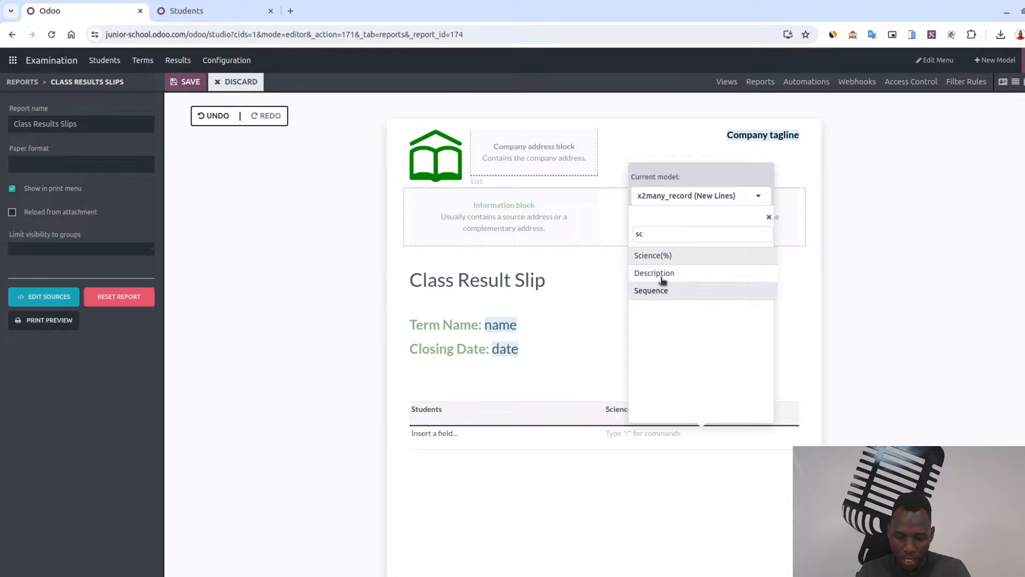
left_click(659, 260)
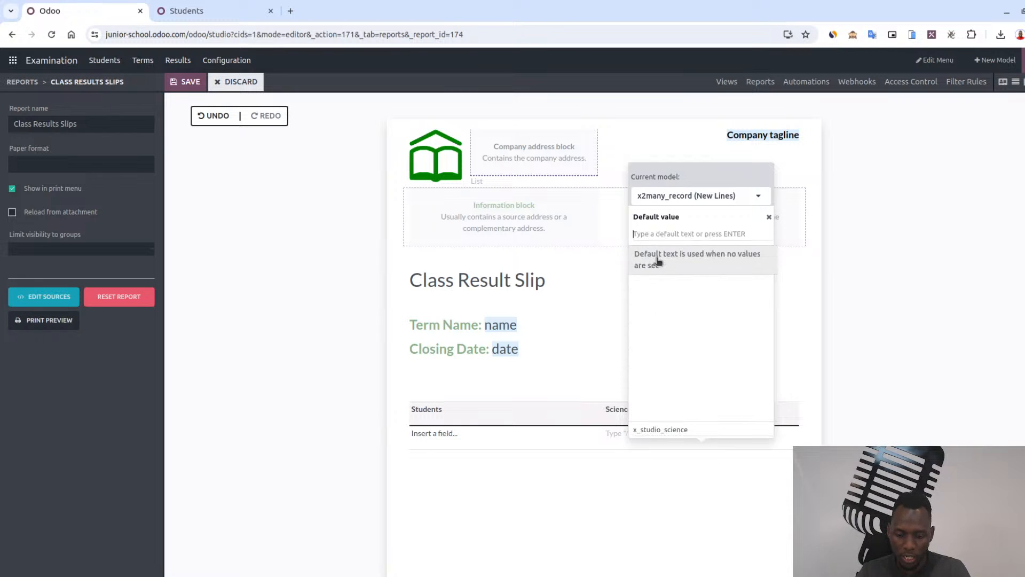
left_click(648, 234)
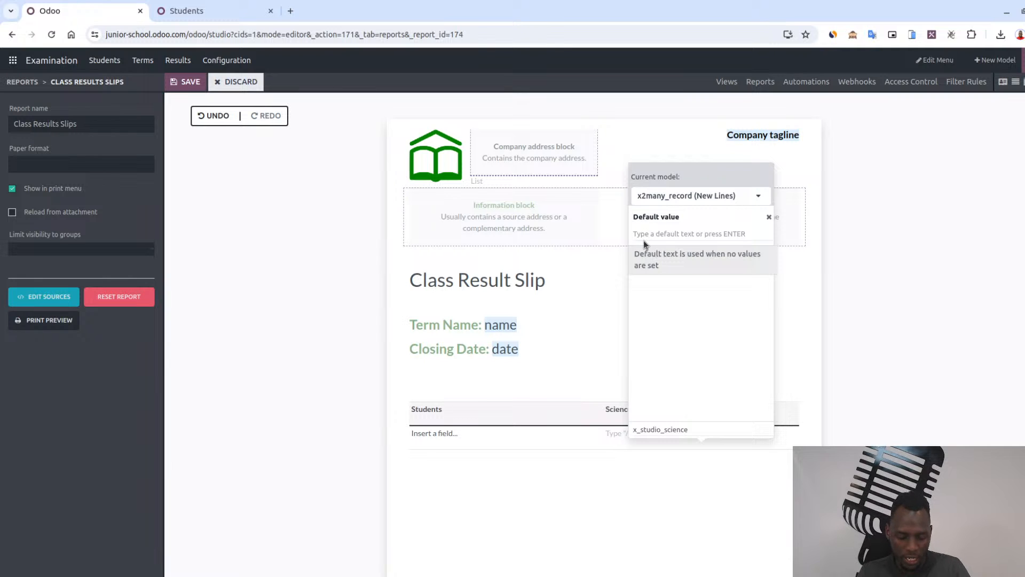
type("science")
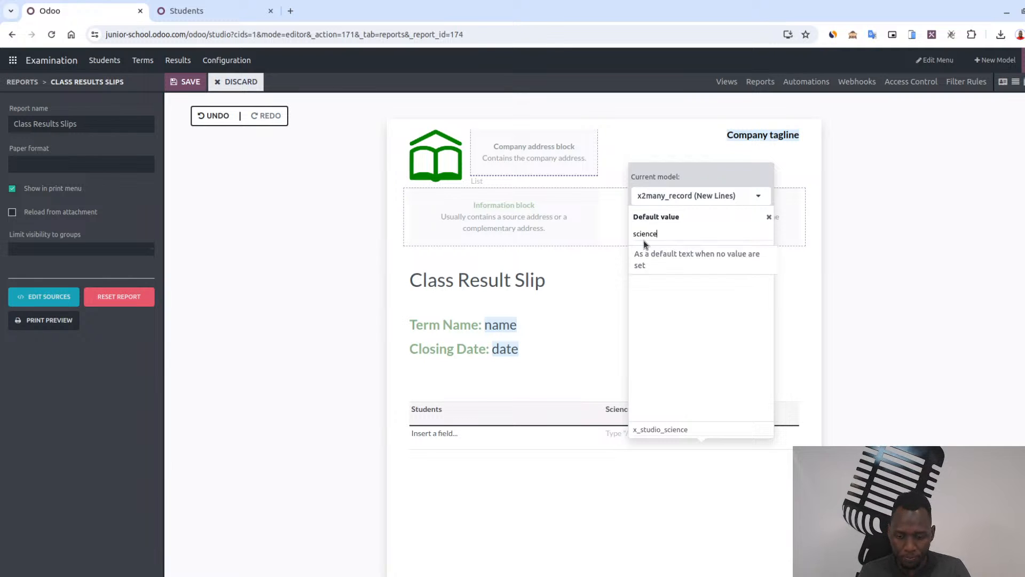
key("Return")
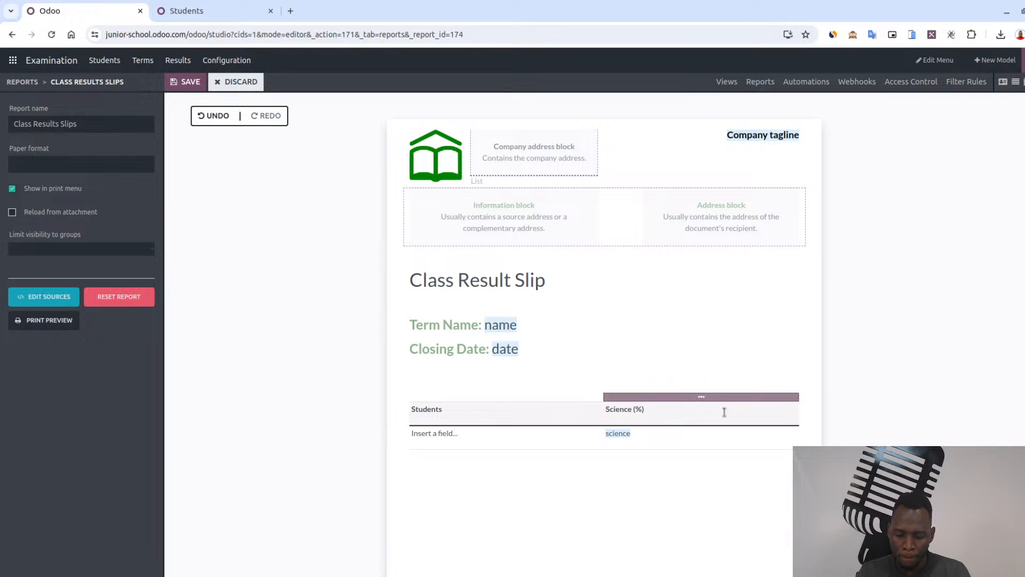
Insert a column to the right of the Science column and head it "Mathematics (%)"
left_click(702, 397)
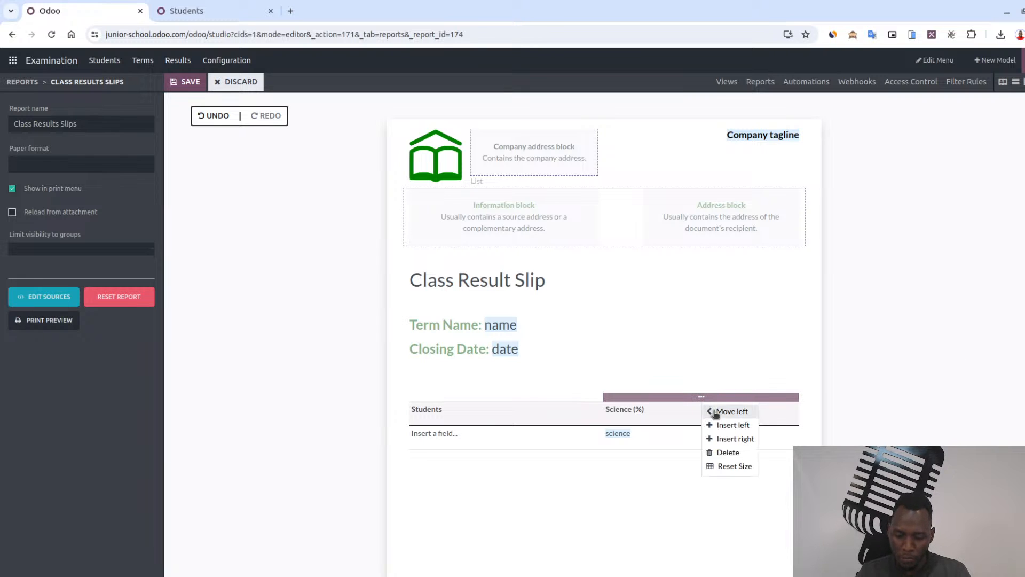
left_click(733, 439)
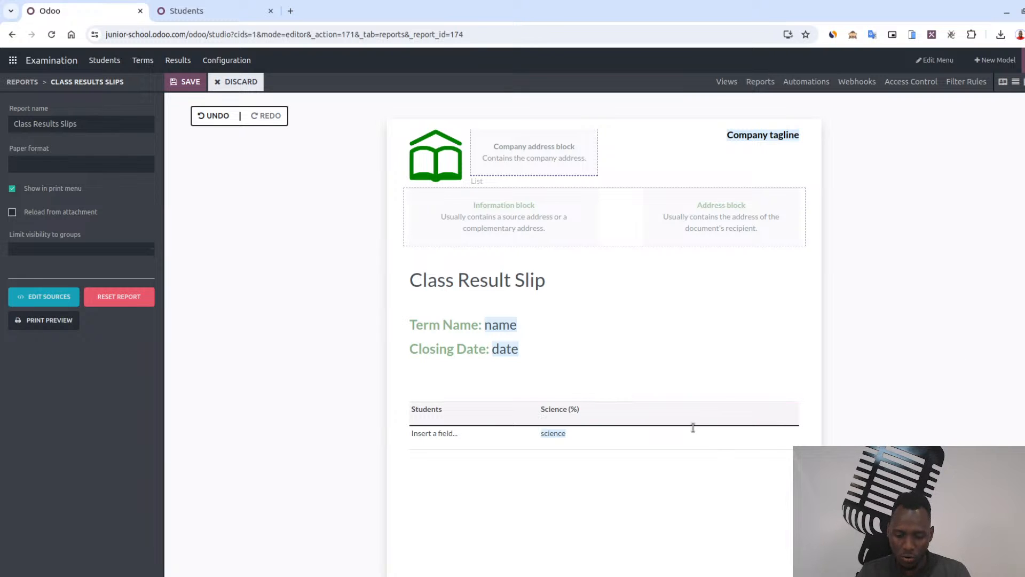
left_click(674, 413)
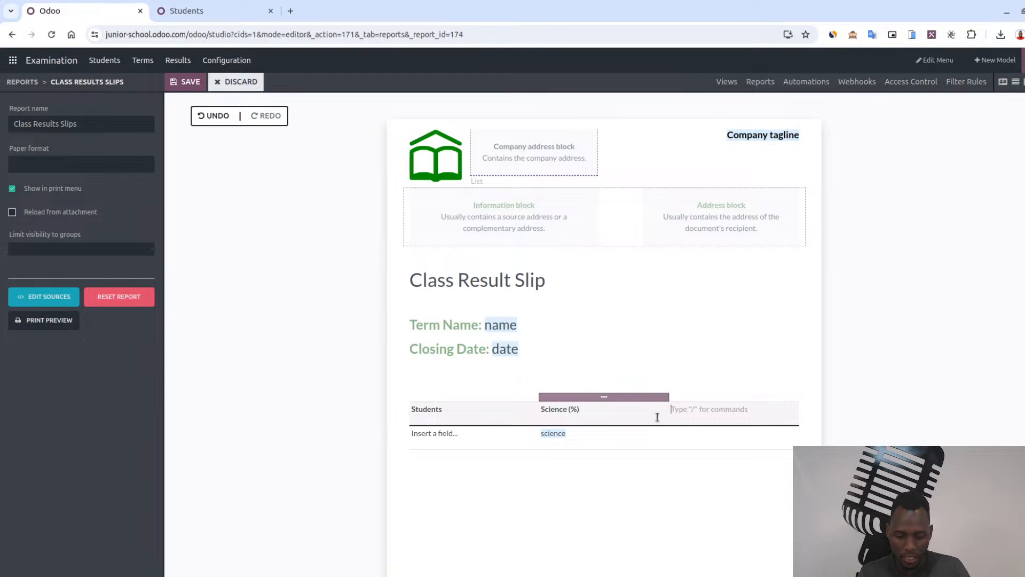
type("Mathemati")
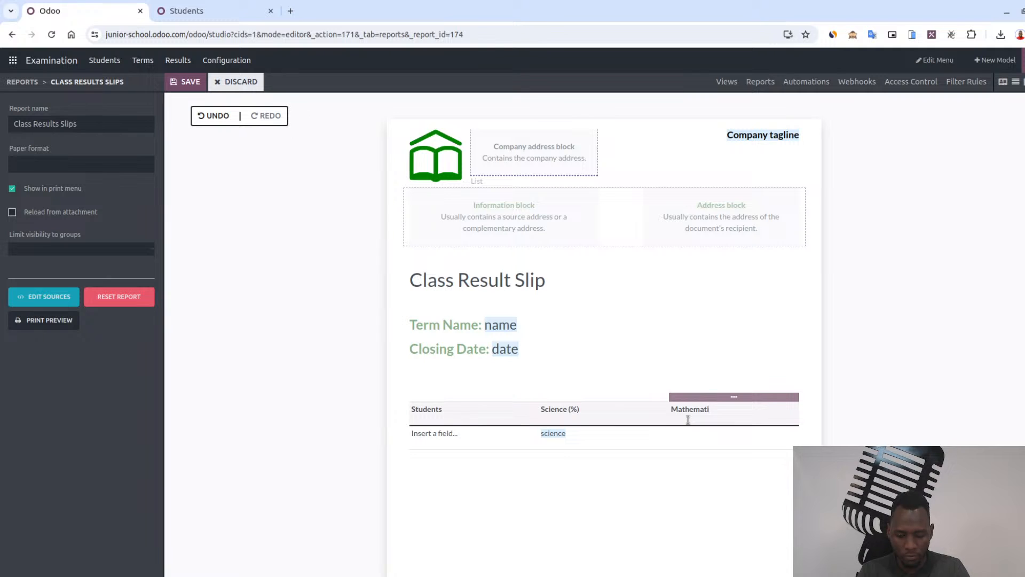
type("cs (")
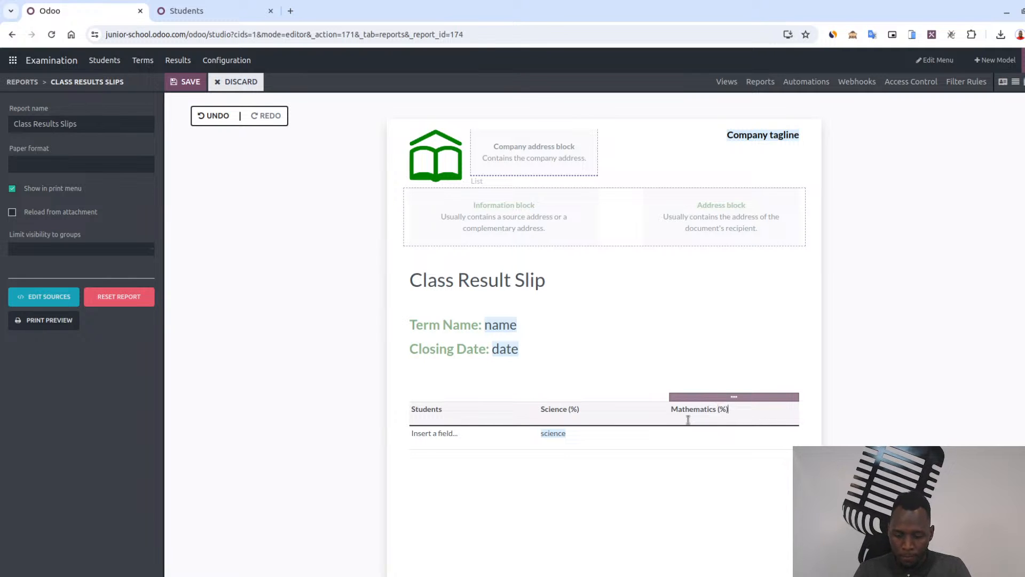
type("%)")
Insert the Mathematics (%) field in the cell below the "Mathematics (%)" heading, with "math" as the default text
left_click(701, 440)
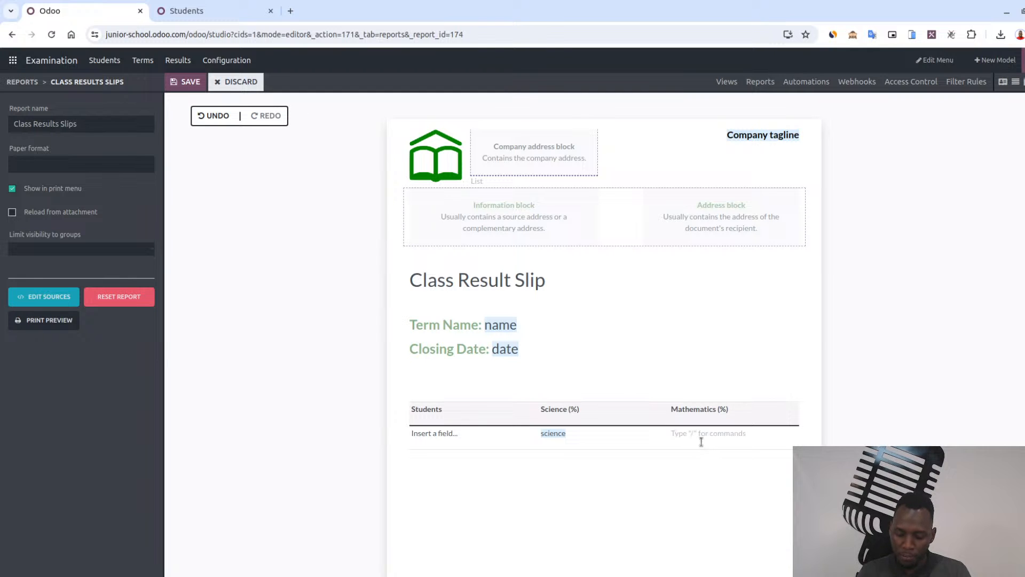
type("/")
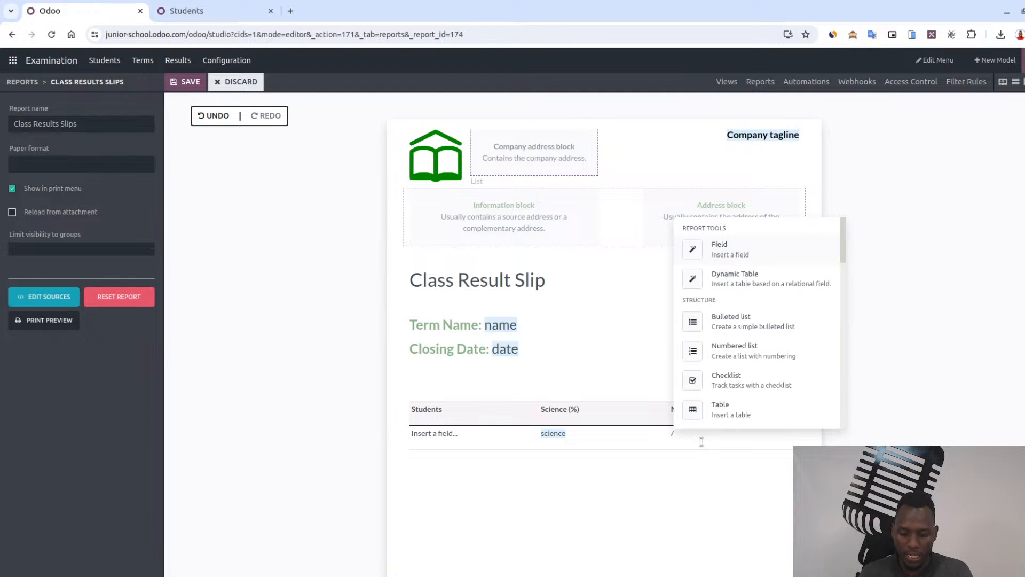
left_click(770, 257)
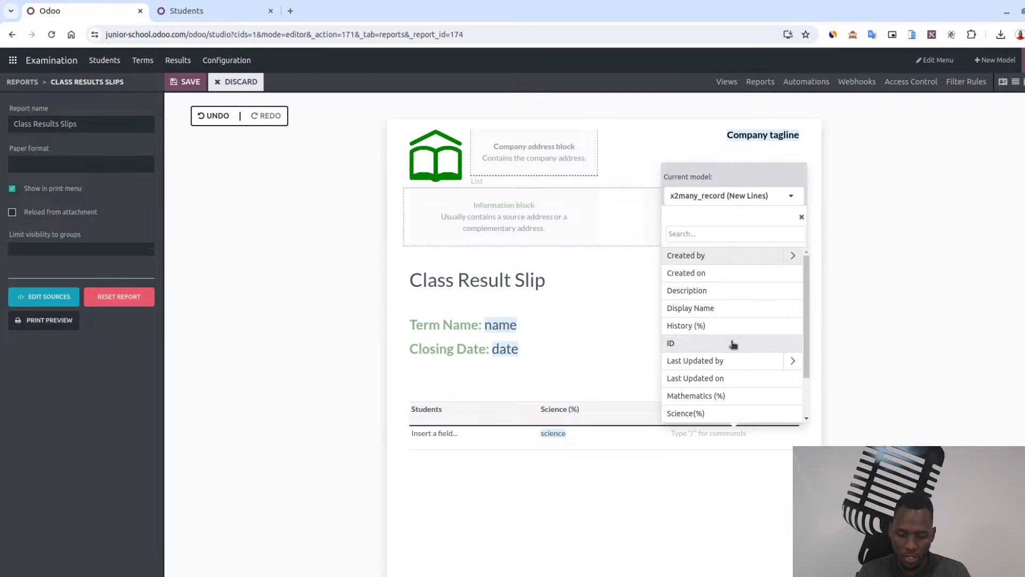
left_click(716, 397)
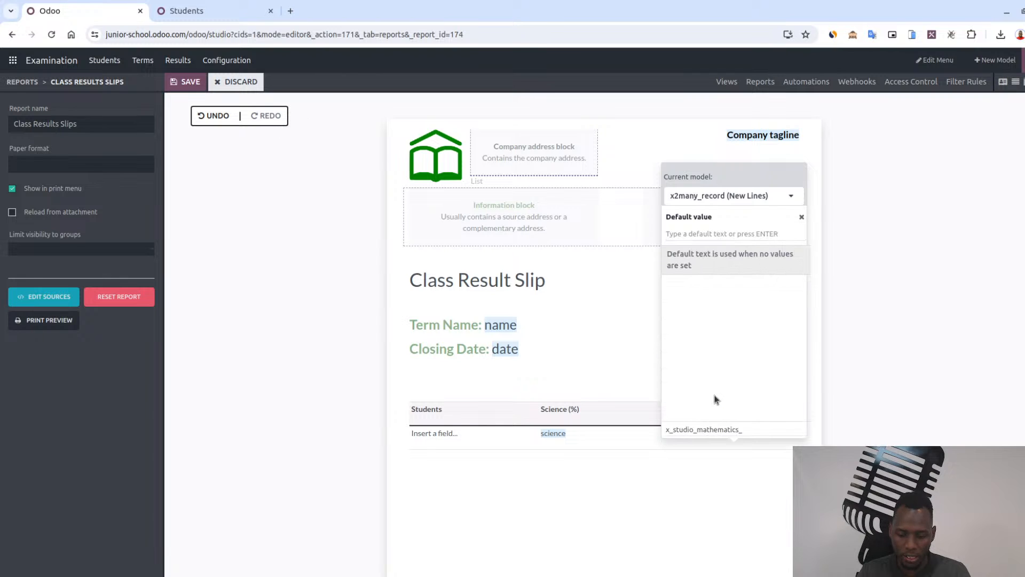
type("math")
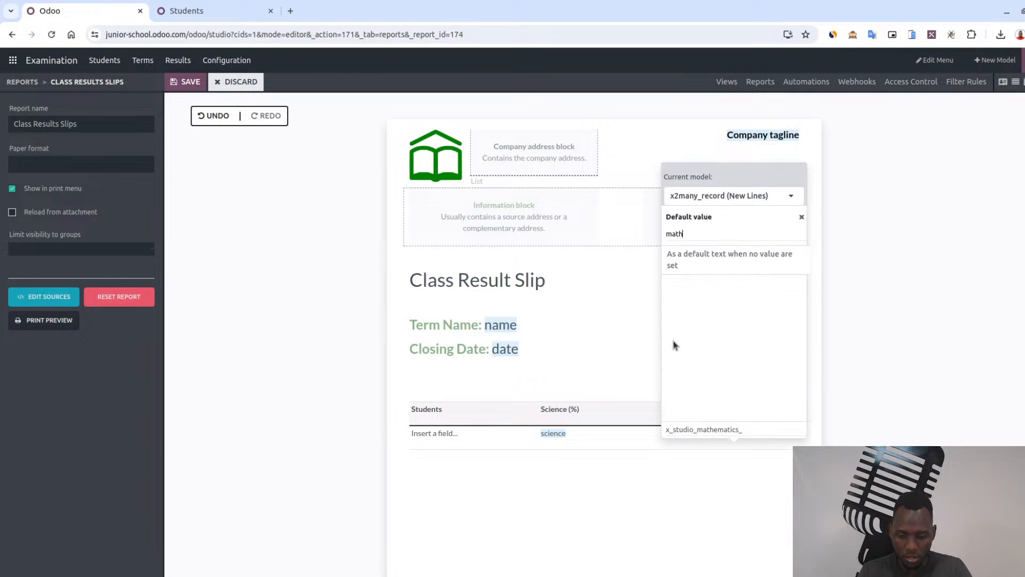
key("Return")
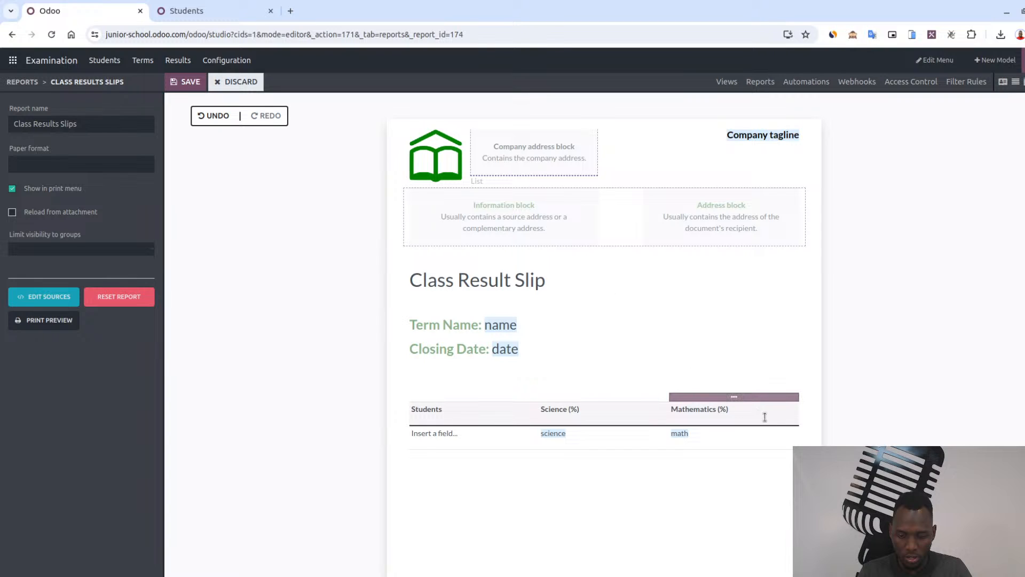
Insert a column to the right of the Mathematics column and head it "History (%)"
left_click(759, 398)
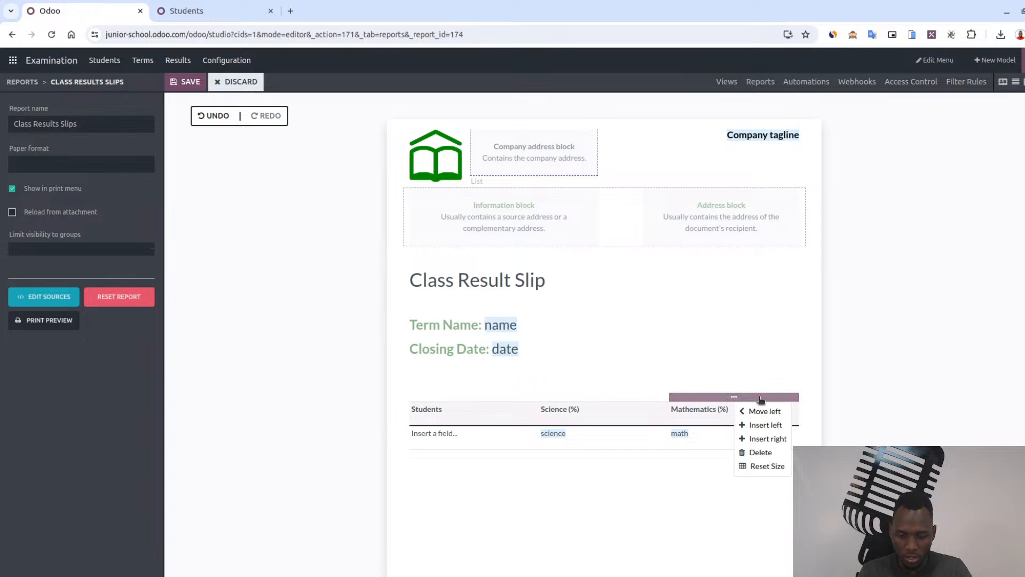
left_click(777, 440)
left_click(734, 420)
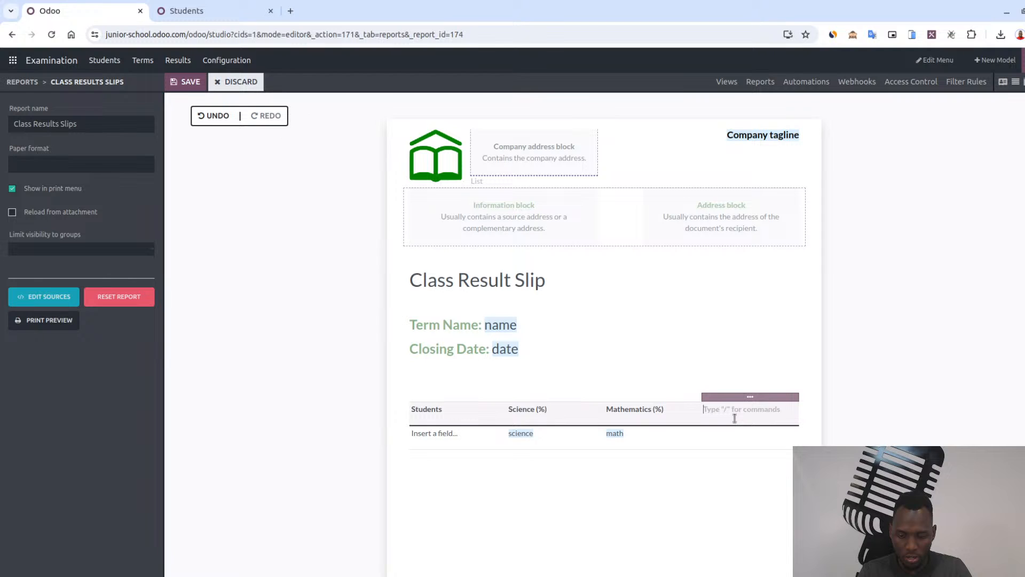
type("History (%")
Insert the History (%) field in the cell below the "History (%)" heading, with "history" as the default text
left_click(718, 442)
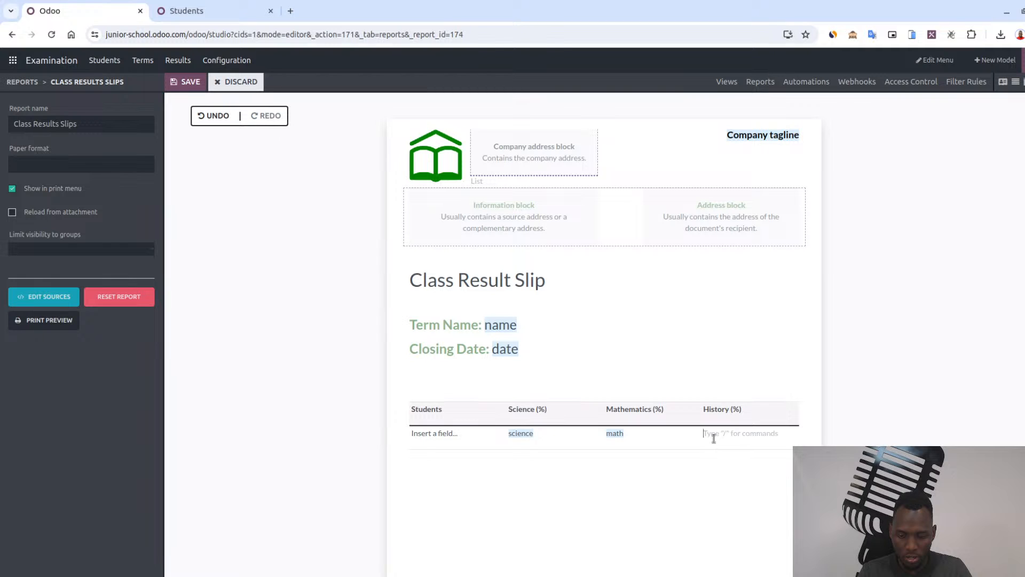
type("/f")
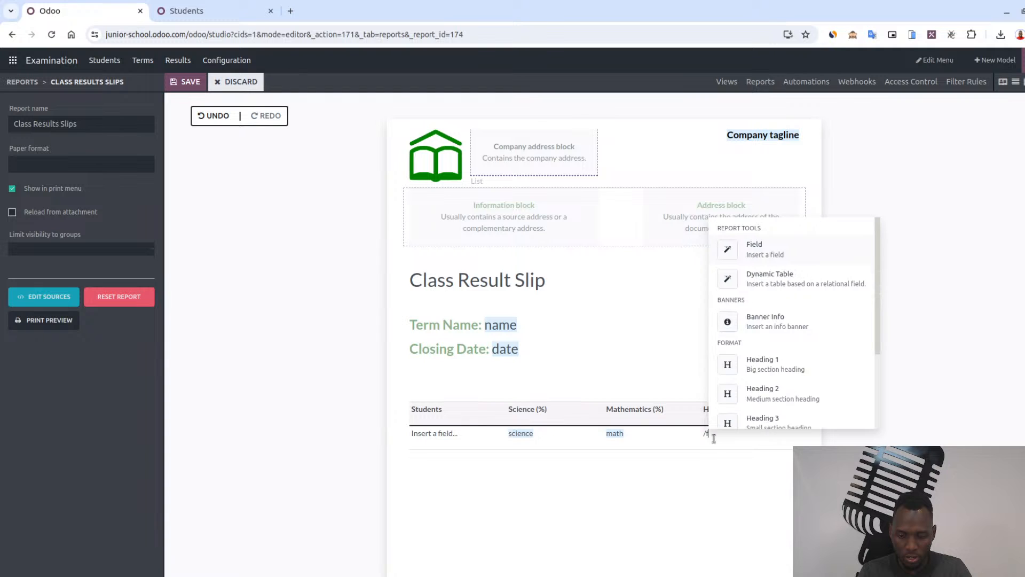
key("Return")
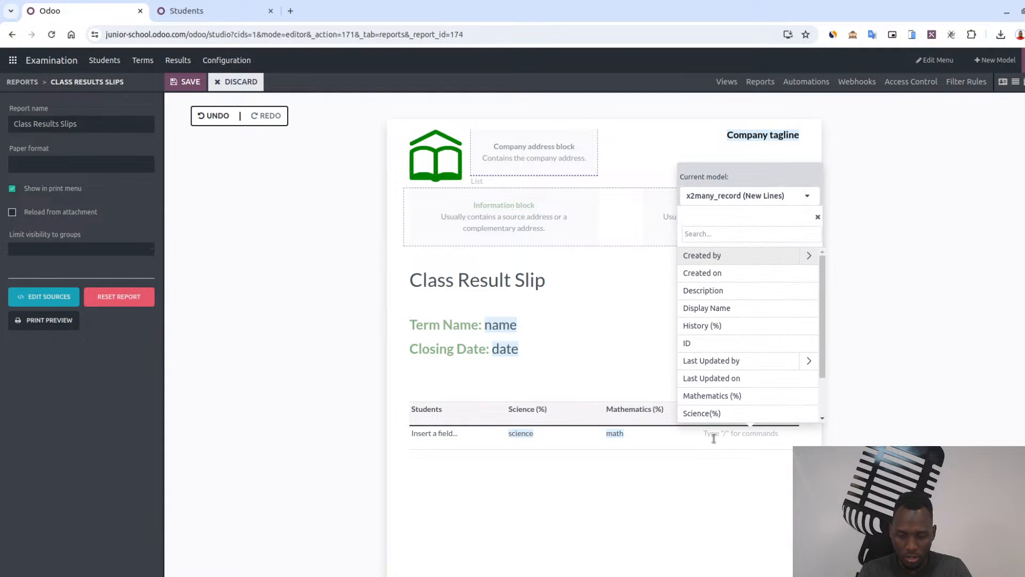
left_click(703, 327)
type("history")
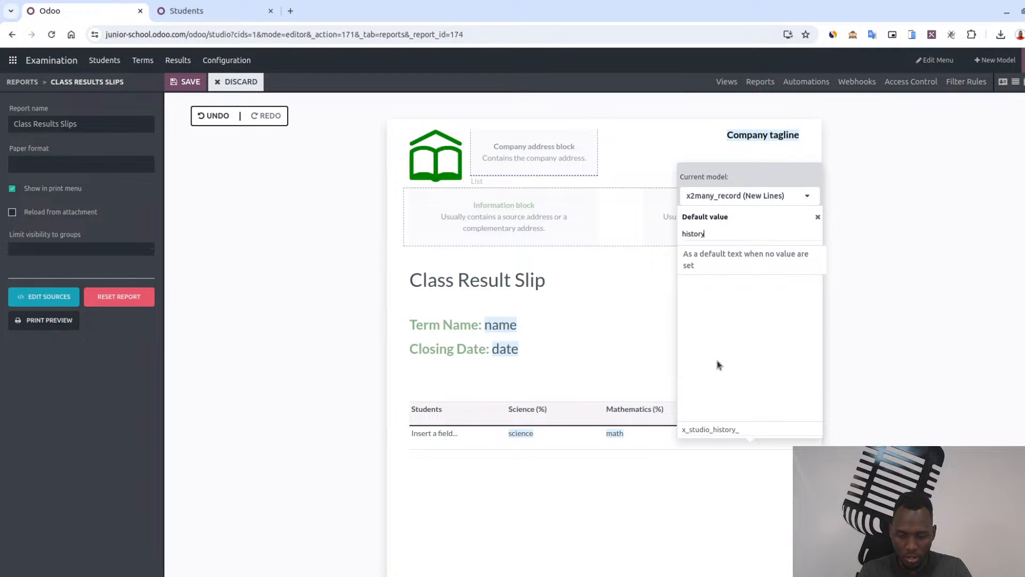
key("Return")
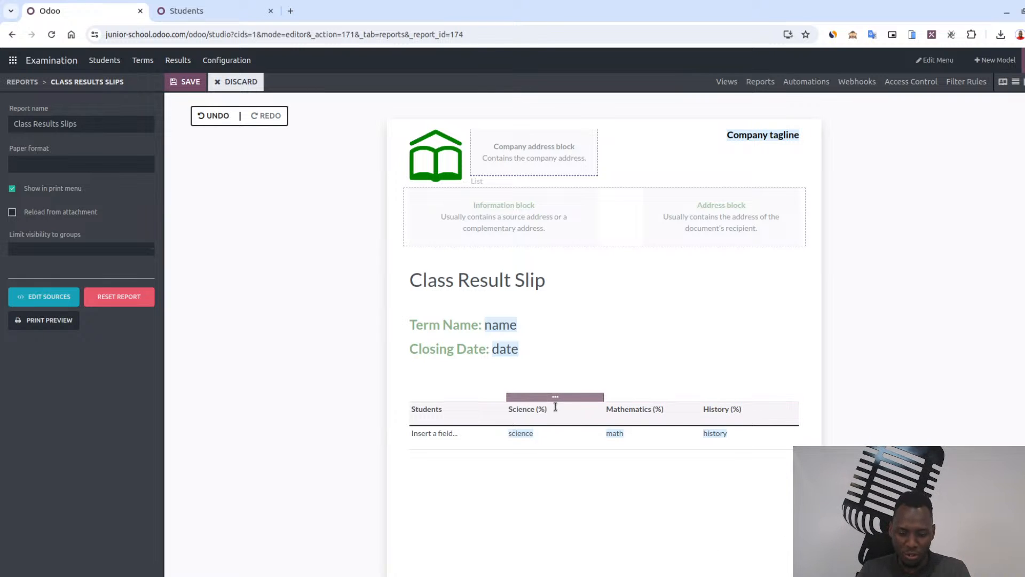
Place the text cursor on the empty line below the students table
scroll(620, 400, "down", 1)
left_click(540, 415)
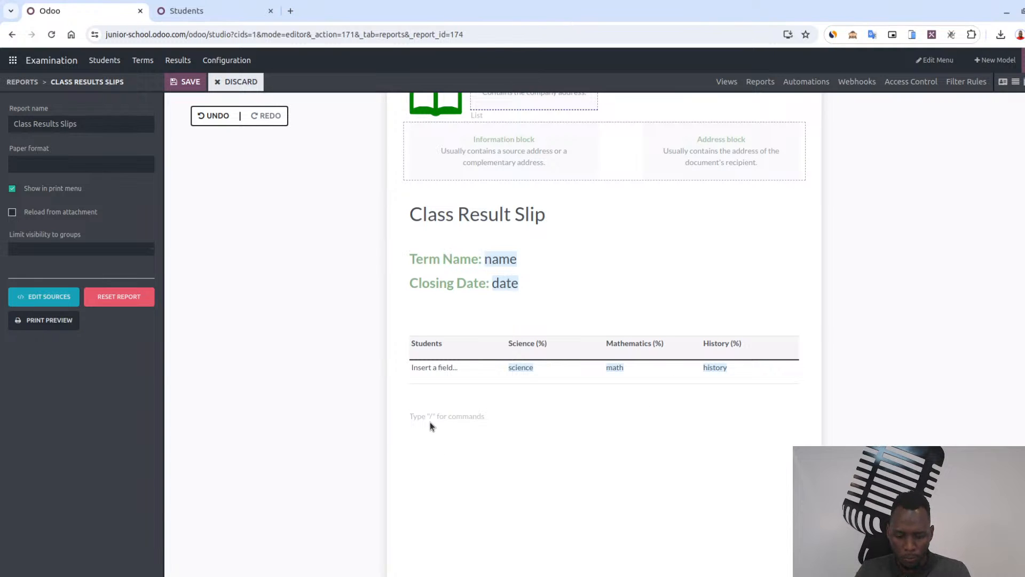
scroll(465, 422, "down", 2)
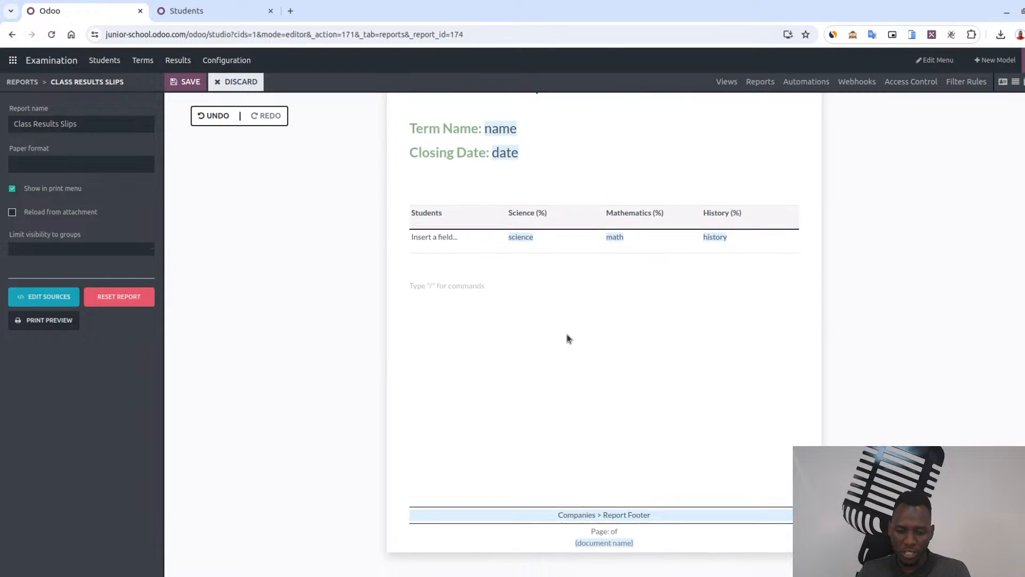
scroll(469, 349, "up", 1)
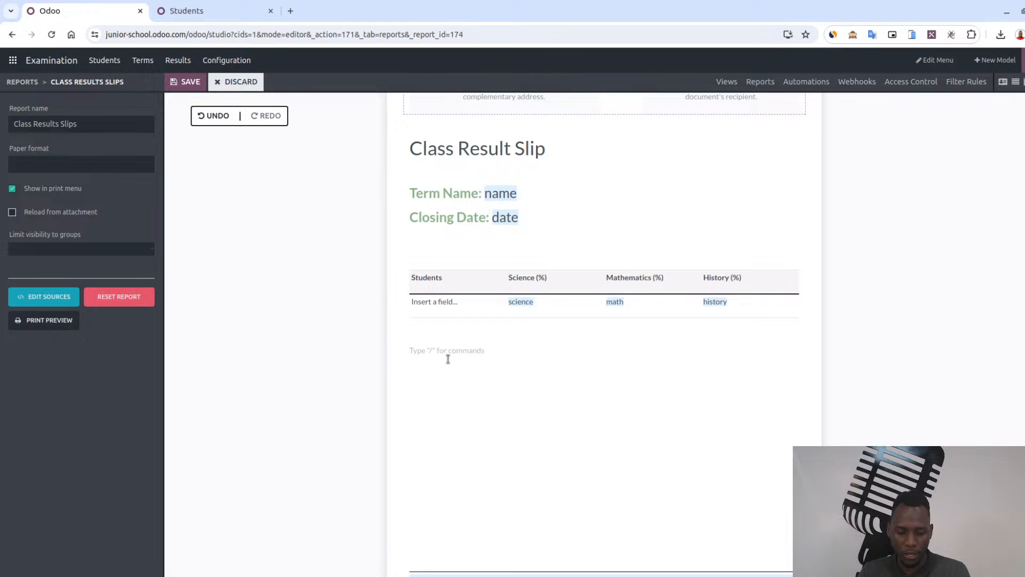
type("/")
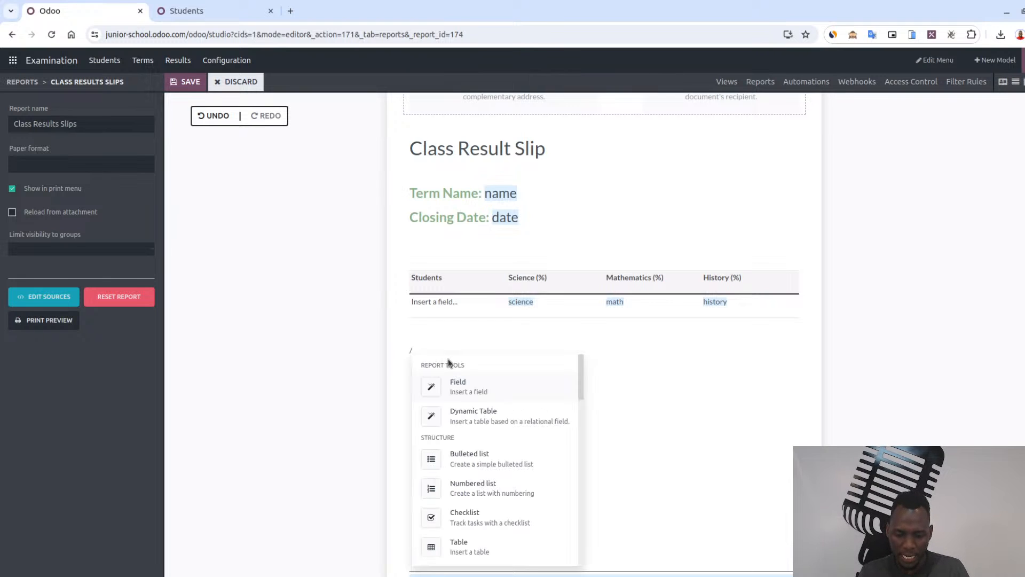
key("BackSpace")
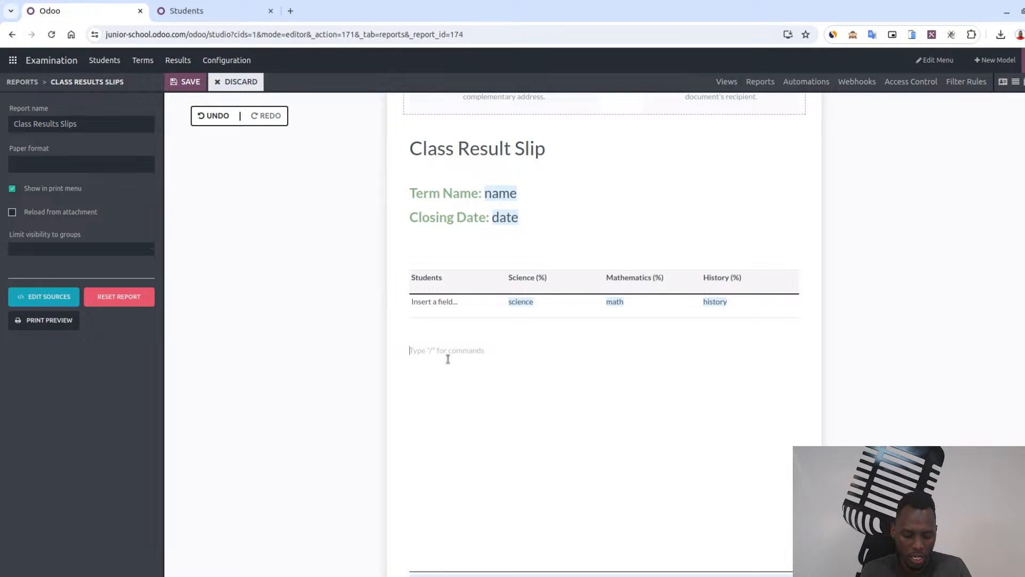
type("c")
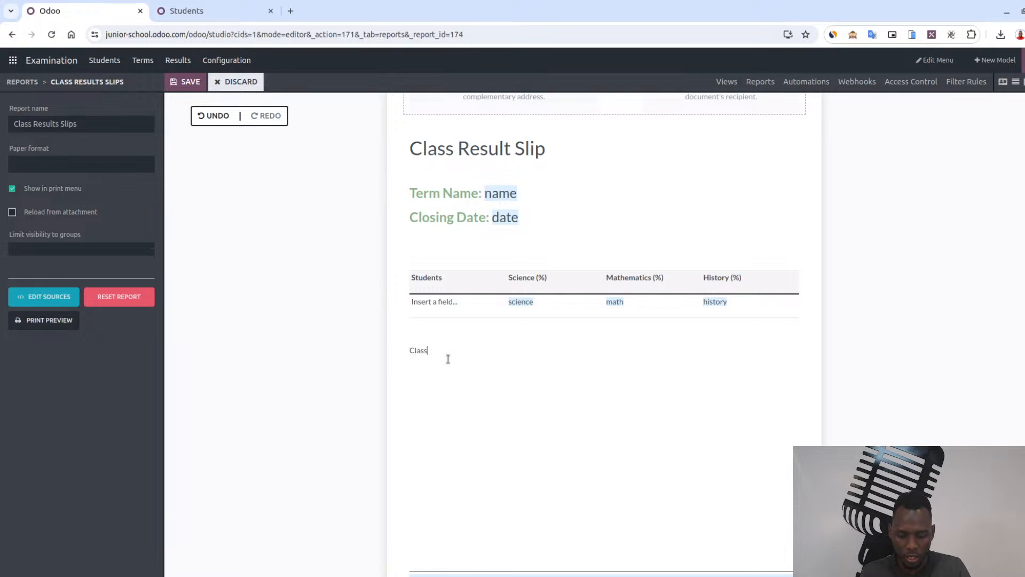
key("BackSpace")
Add a small section heading (Heading 3) reading "Class teacher's comments" below the students table
type("/")
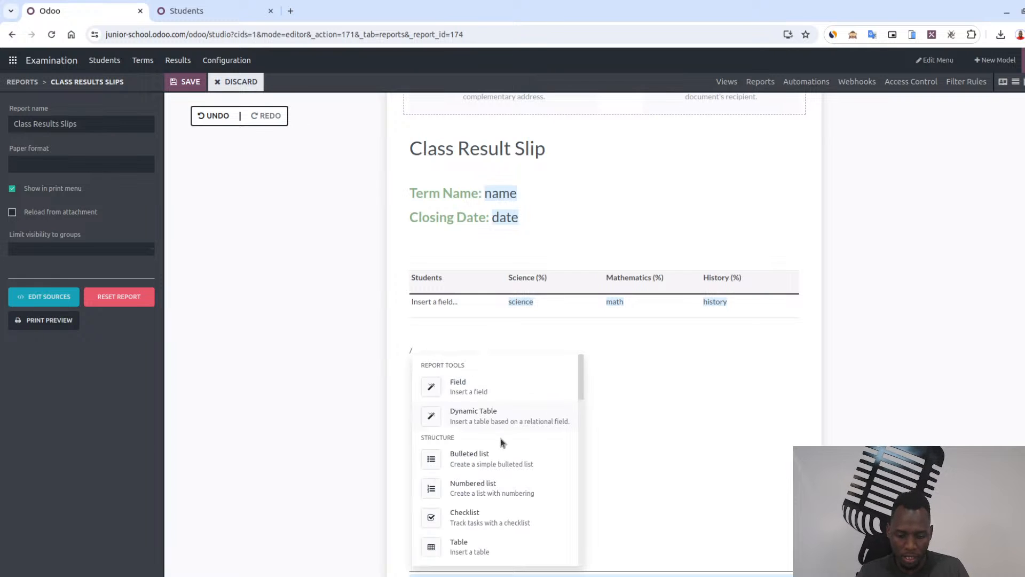
type("he")
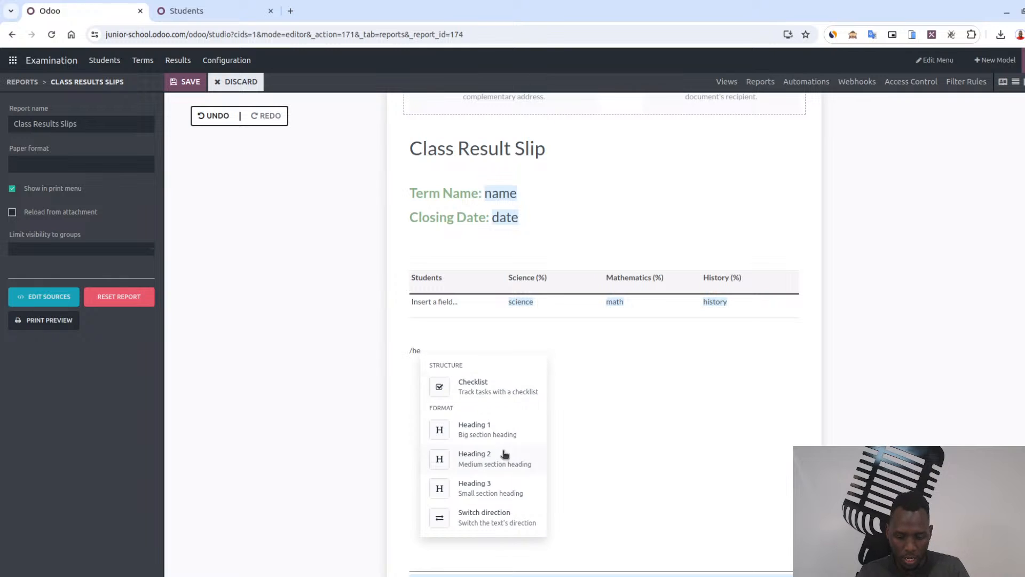
left_click(494, 484)
type("Ca")
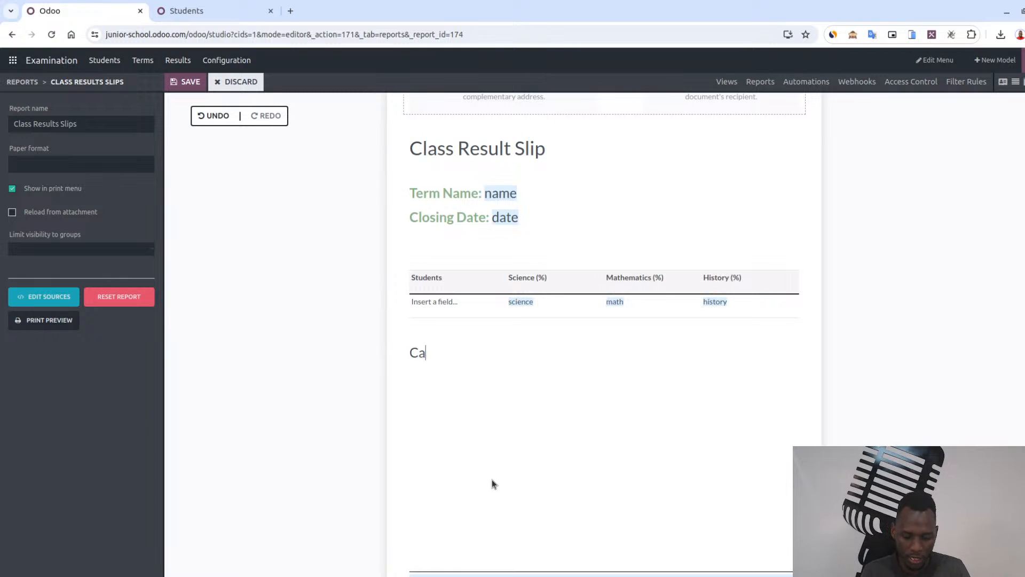
key("BackSpace")
type("lass")
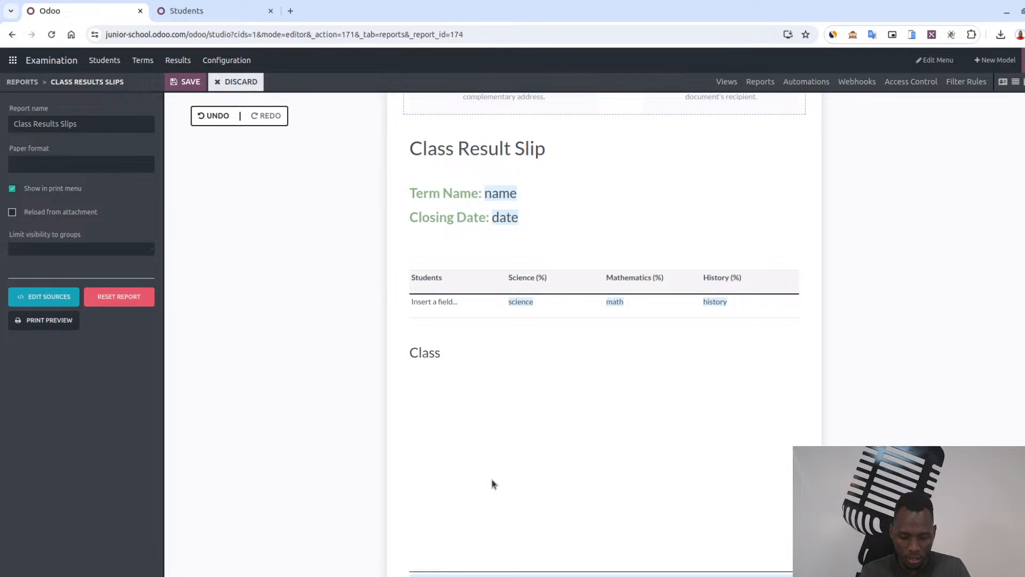
type(" teachers")
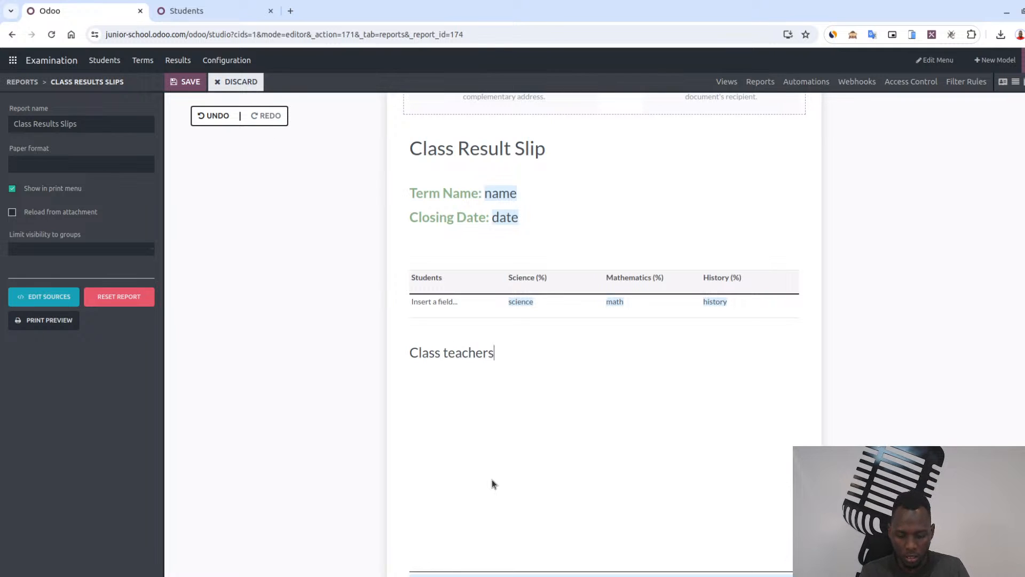
key("BackSpace")
type("'s come")
key("BackSpace")
key("BackSpace")
type("mments")
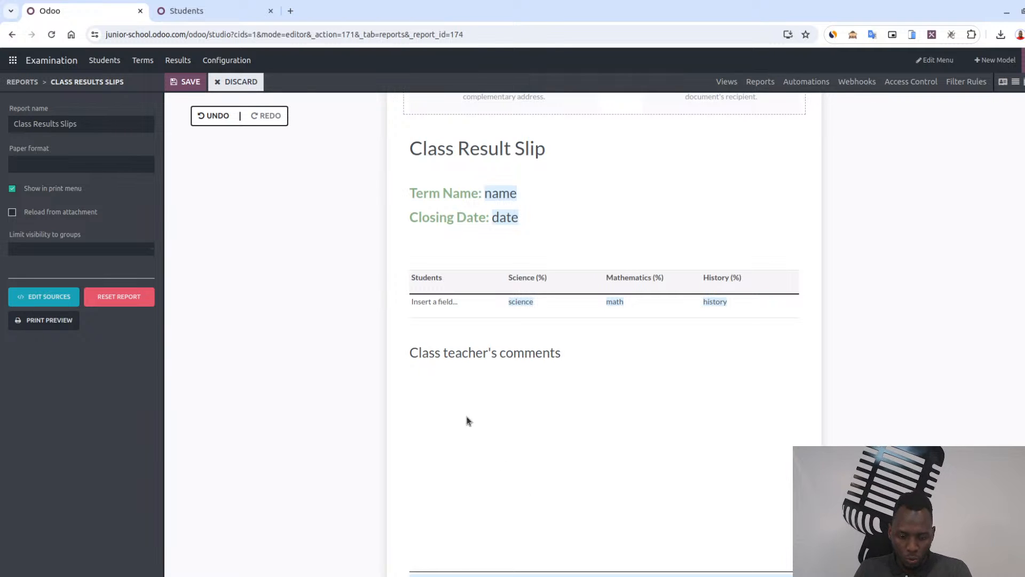
Save the Class Results Slips report and leave Studio
scroll(654, 358, "up", 3)
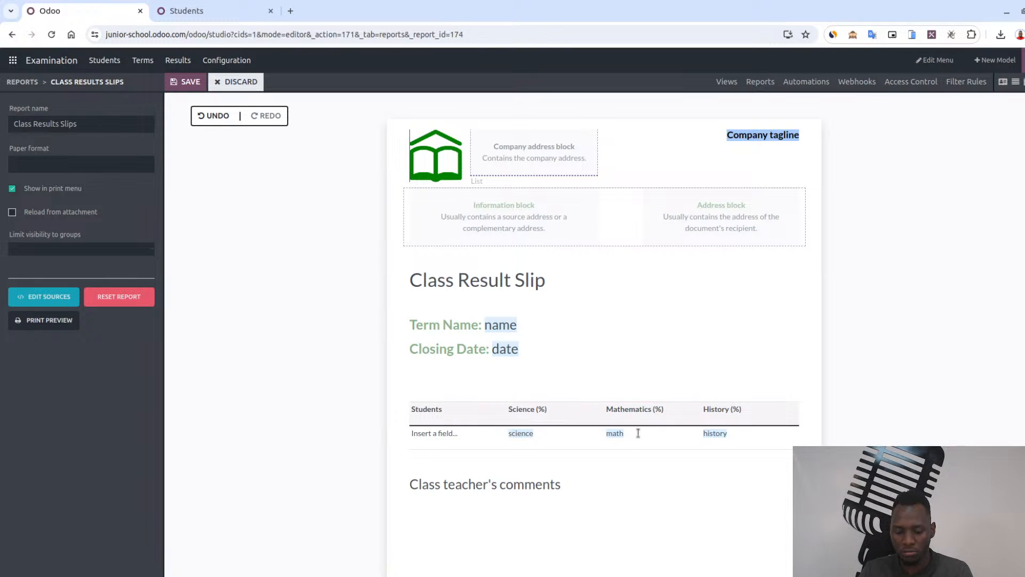
left_click(183, 82)
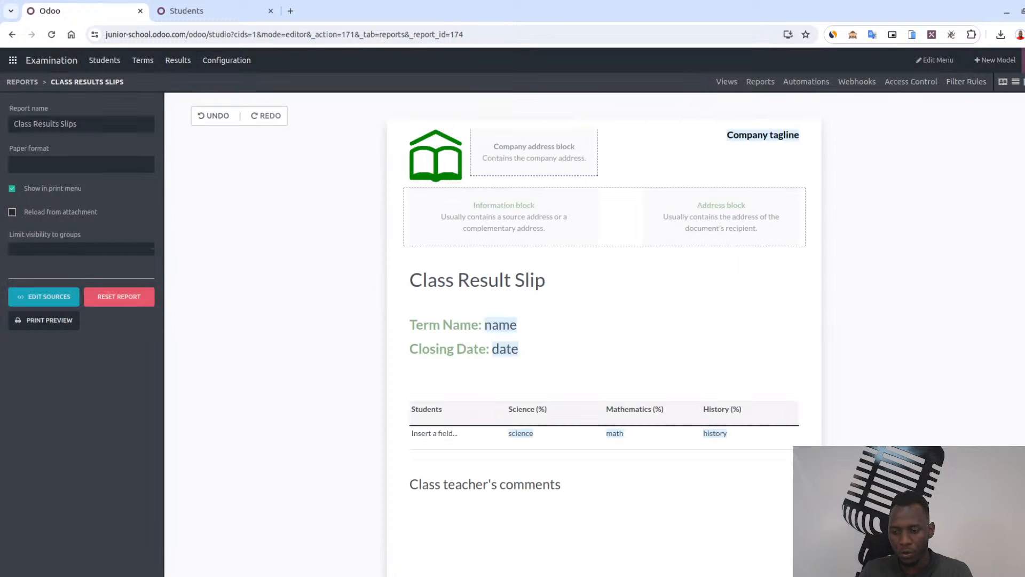
left_click(1024, 61)
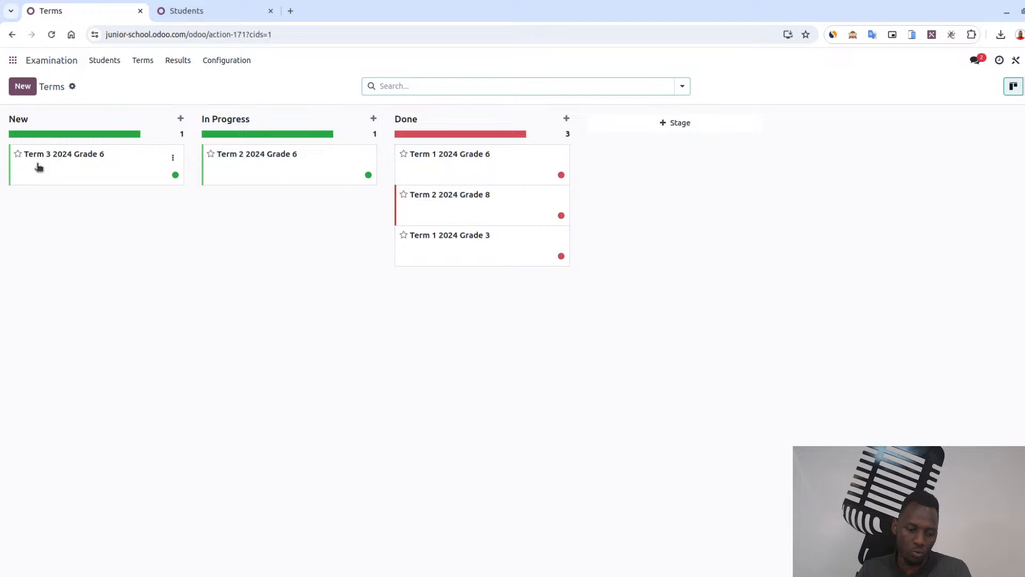
Print the Class Results Slips report for Term 2 2024 Grade 6 and open the downloaded PDF
left_click(301, 170)
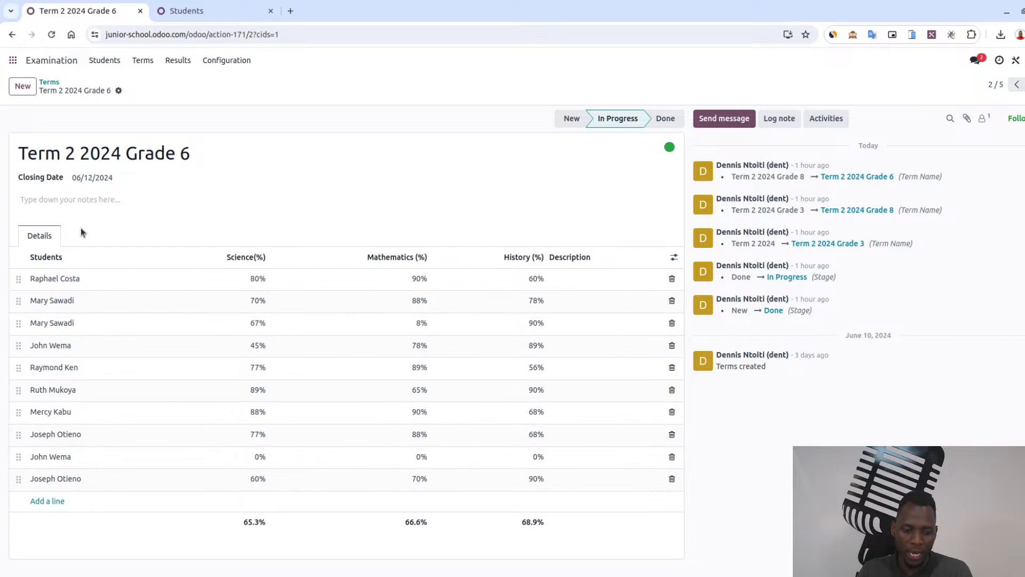
left_click(119, 92)
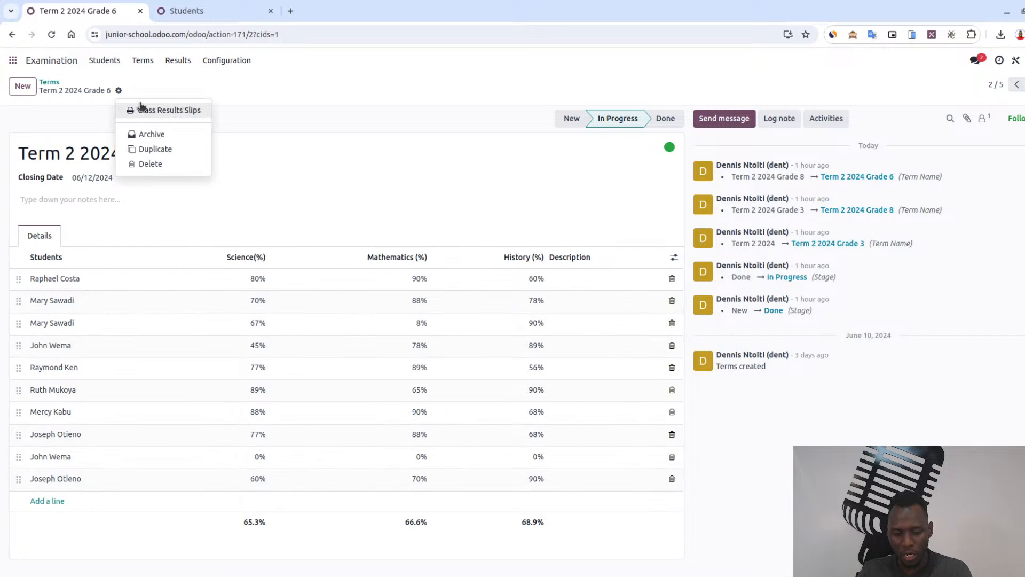
left_click(171, 111)
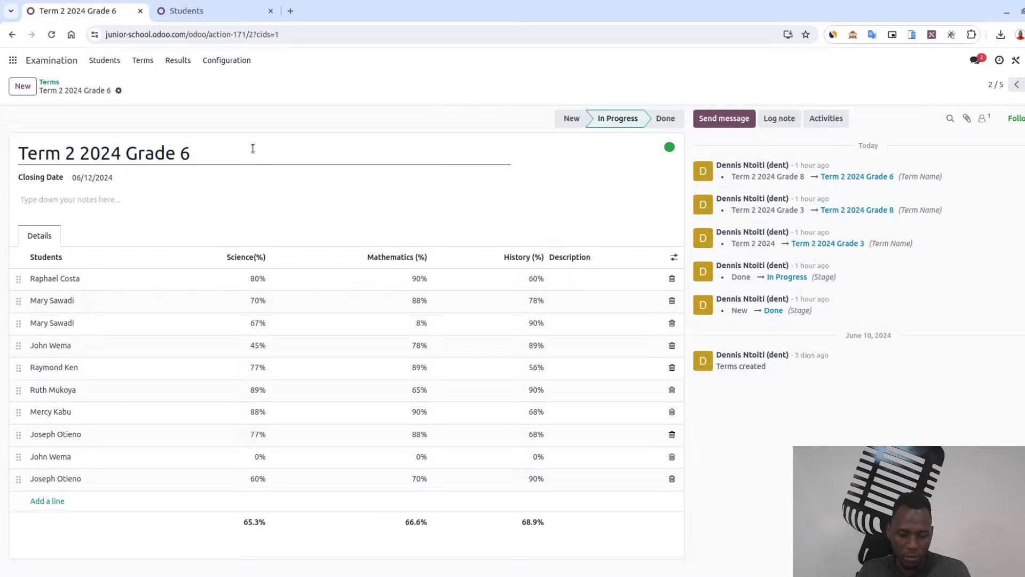
left_click(901, 67)
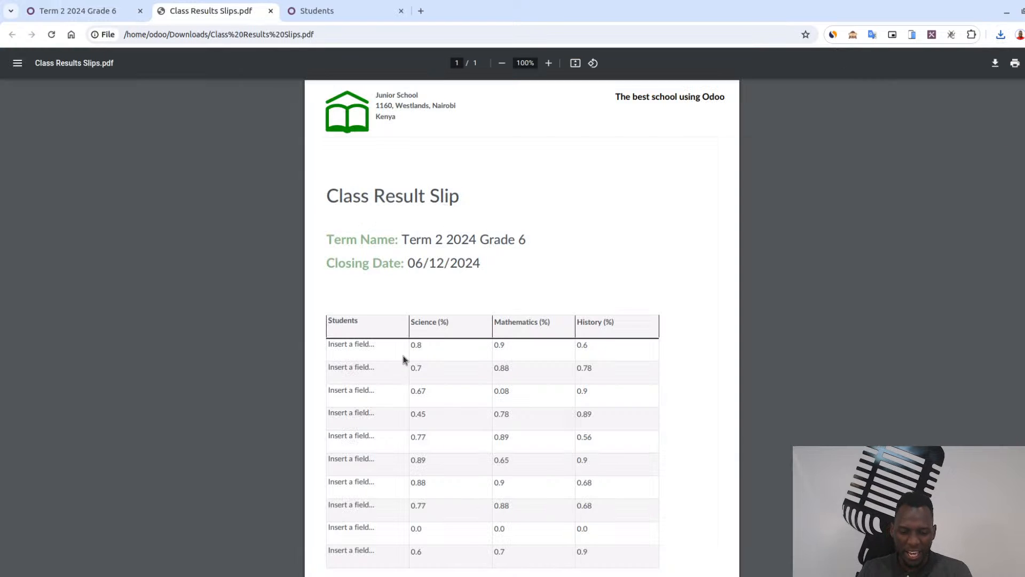
Examine the printed slip's company header, term details, student marks, comments heading and footer
scroll(411, 347, "down", 3)
scroll(443, 352, "up", 3)
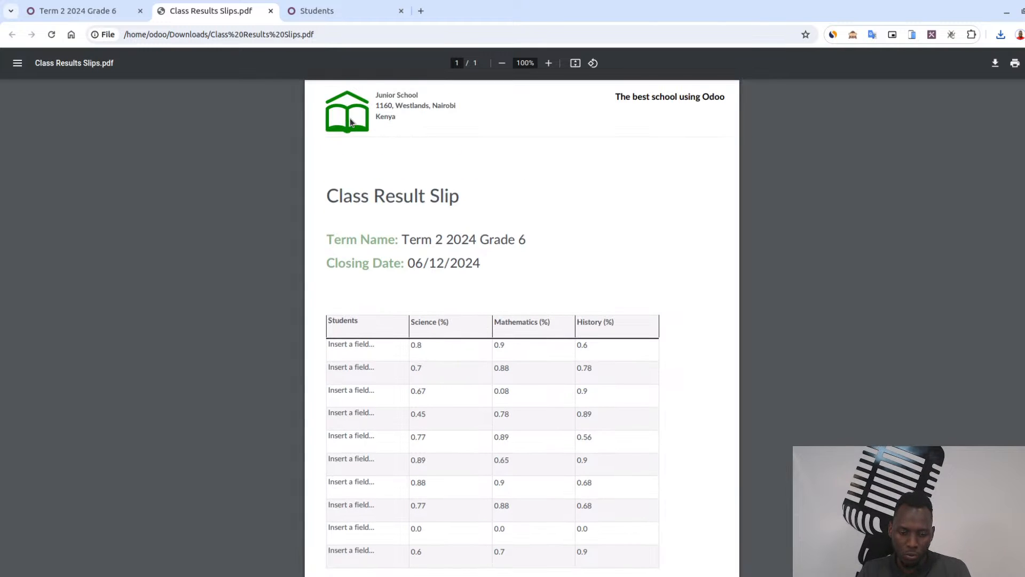
left_click_drag(388, 105, 389, 116)
left_click(412, 118)
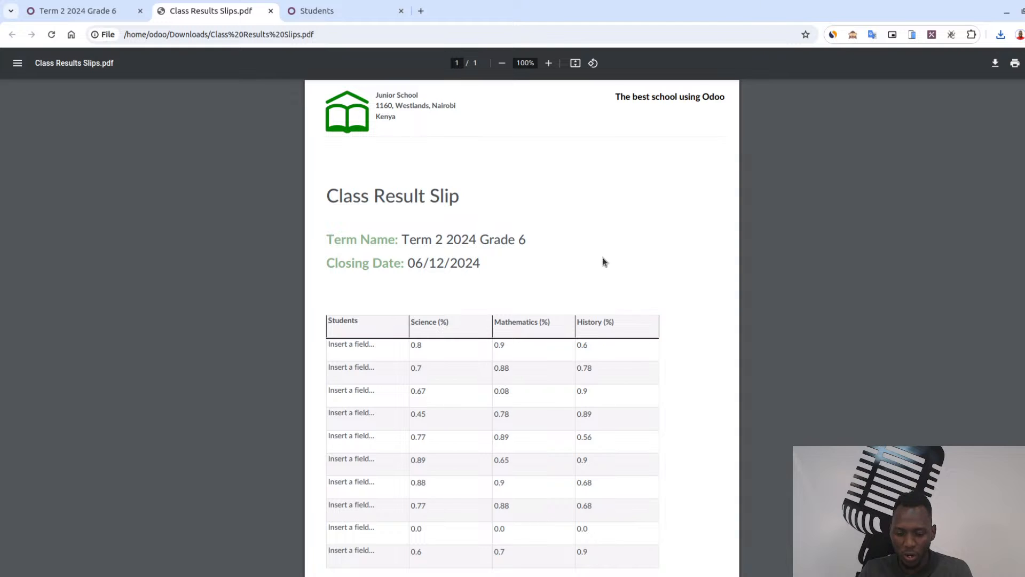
scroll(603, 305, "down", 2)
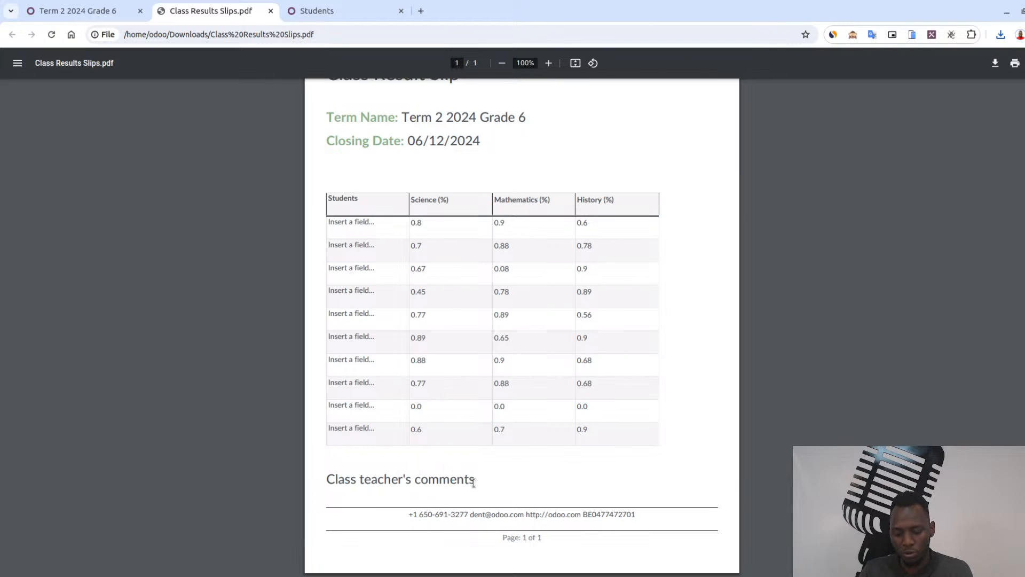
scroll(479, 410, "up", 3)
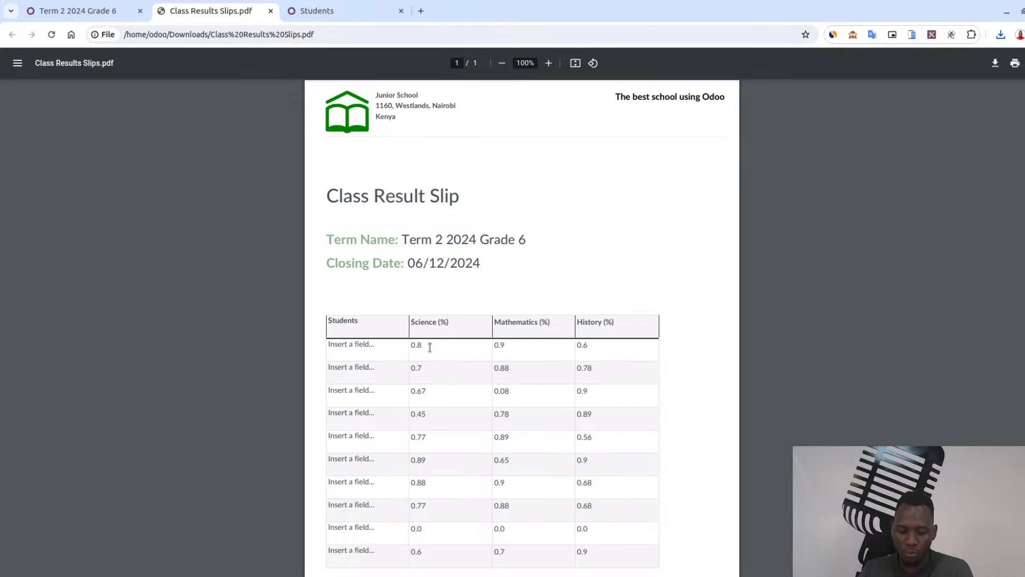
left_click_drag(425, 346, 412, 393)
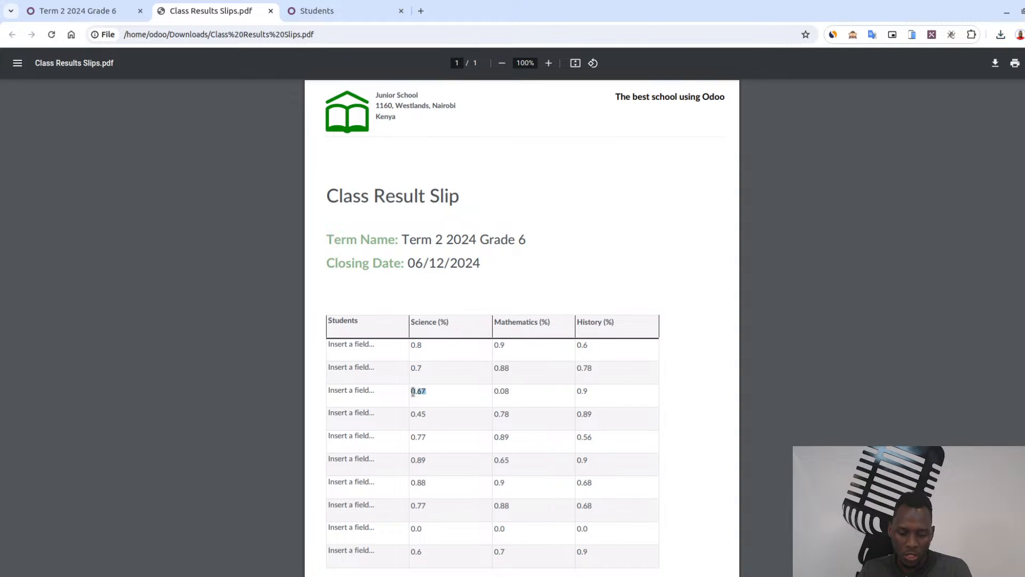
left_click_drag(426, 415, 414, 438)
left_click(429, 461)
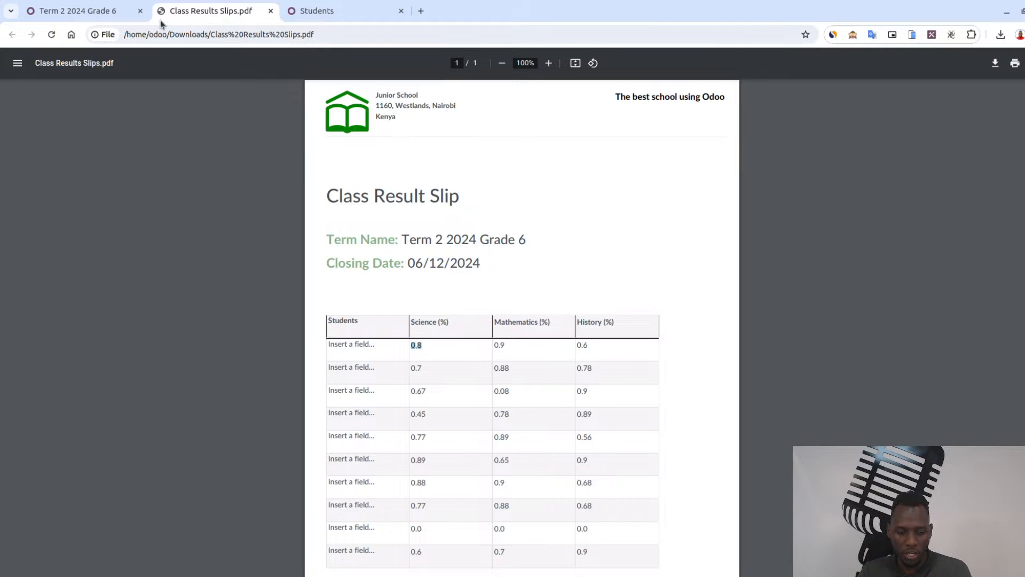
Close the Students browser tab and return to the Term 2 2024 Grade 6 record
left_click(103, 15)
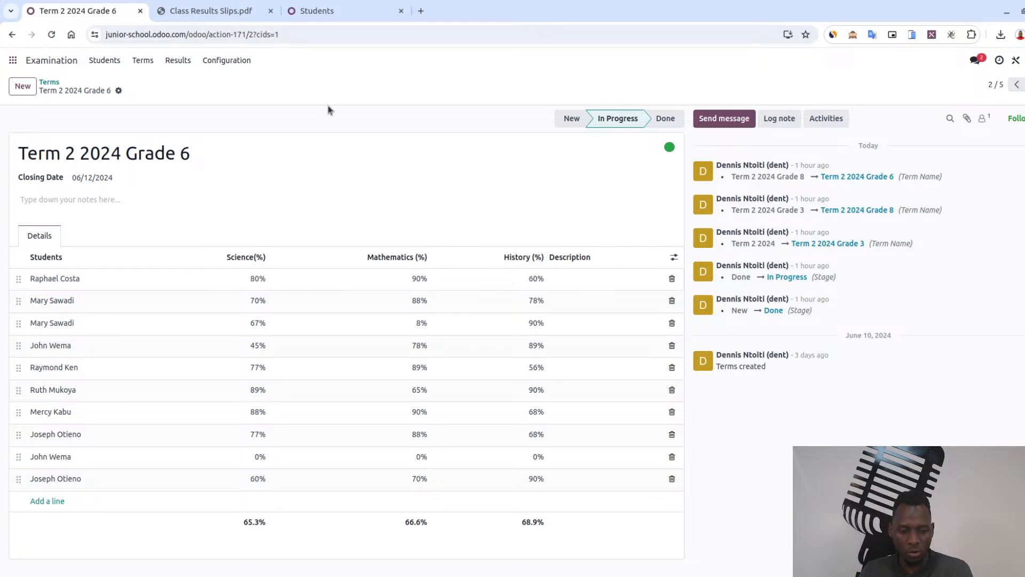
left_click(324, 15)
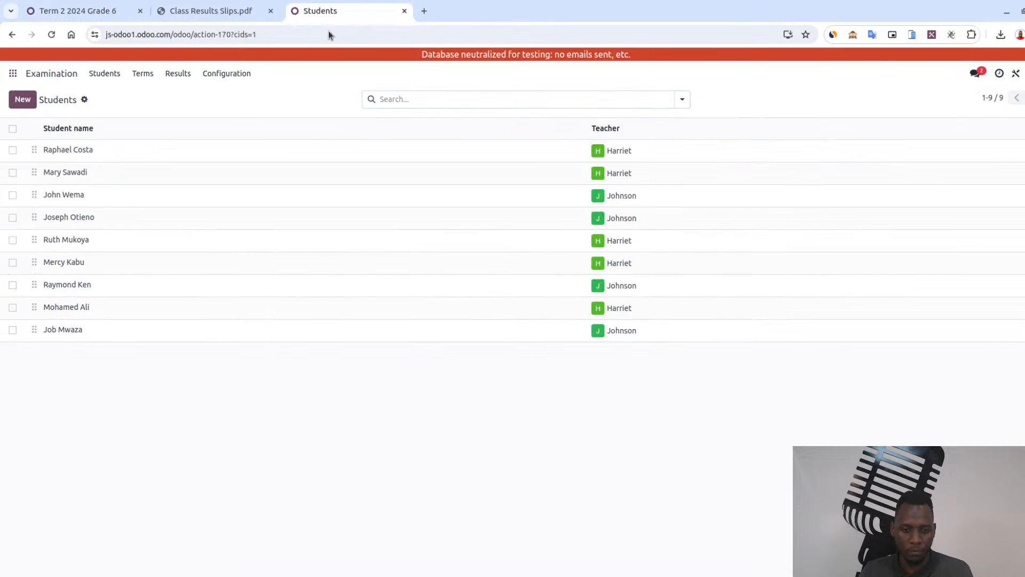
key("ctrl+w")
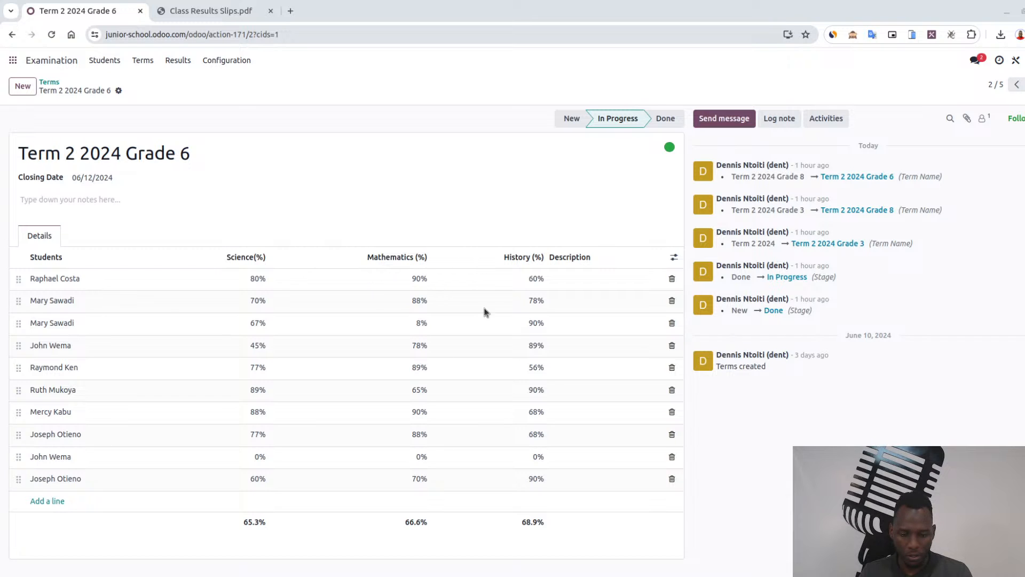
Reopen the Class Results Slips report in the Studio report editor
left_click(1017, 61)
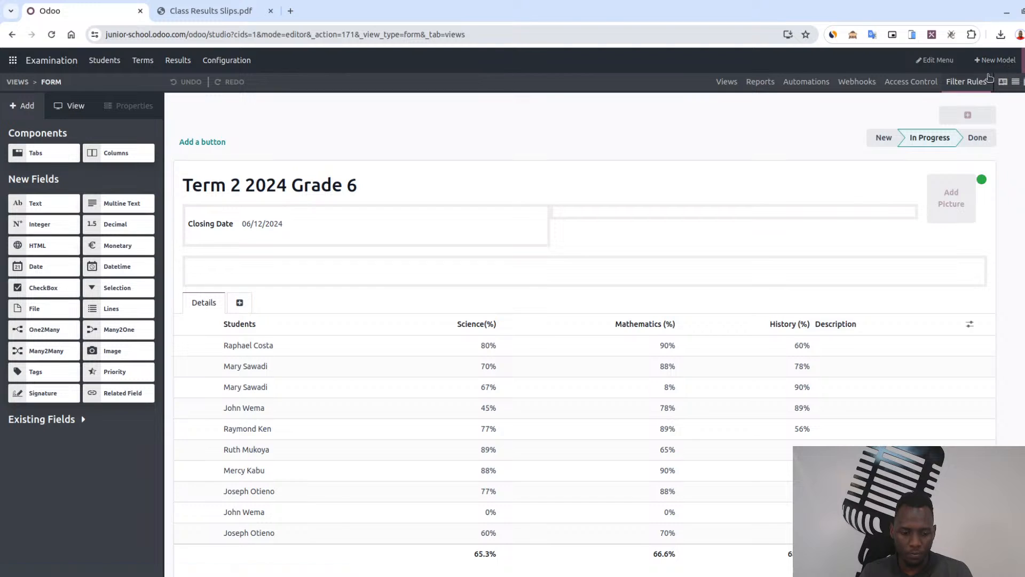
left_click(765, 82)
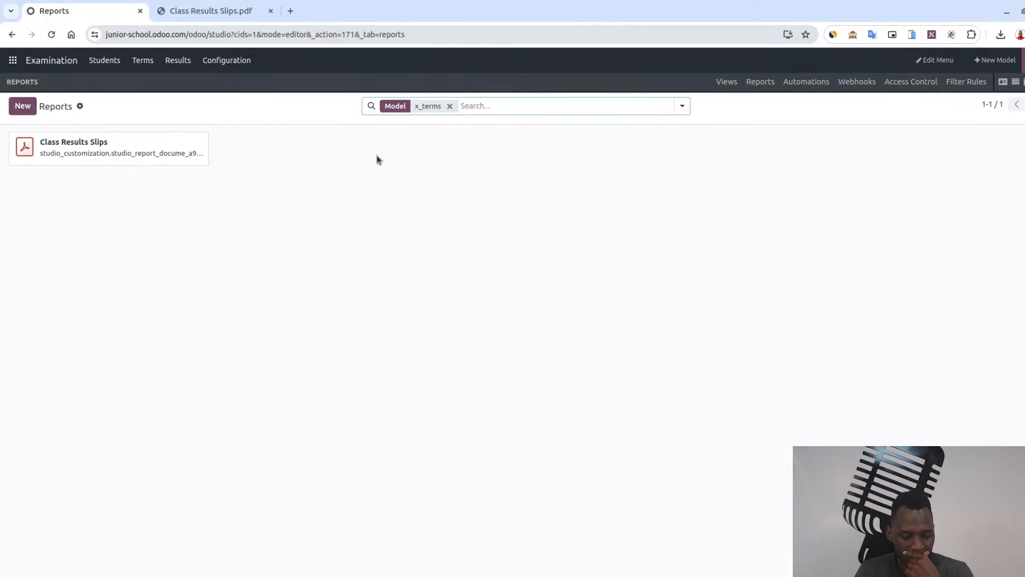
left_click(160, 156)
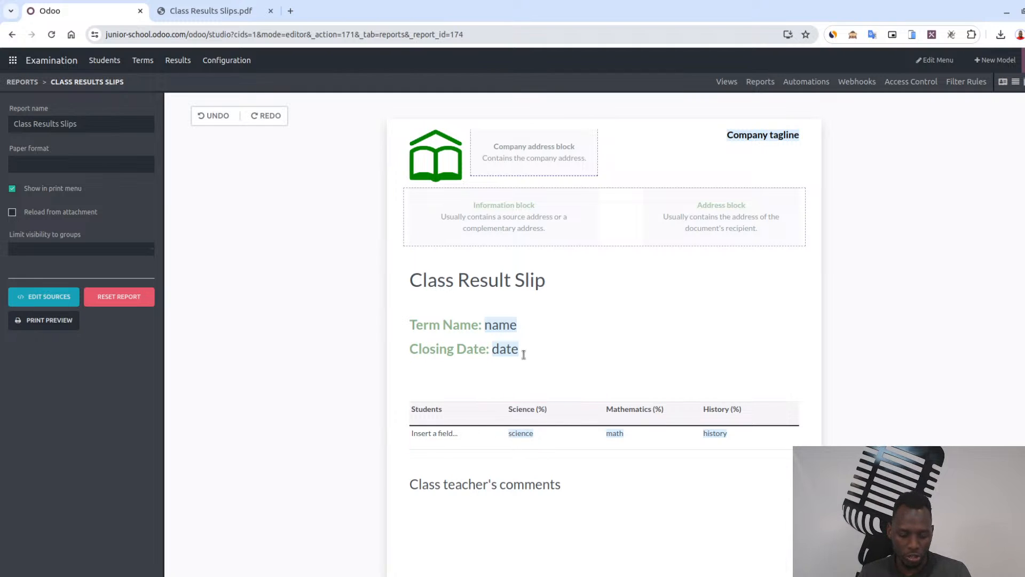
Open the report's XML sources, widen the code pane and locate the table's mark fields
left_click(58, 308)
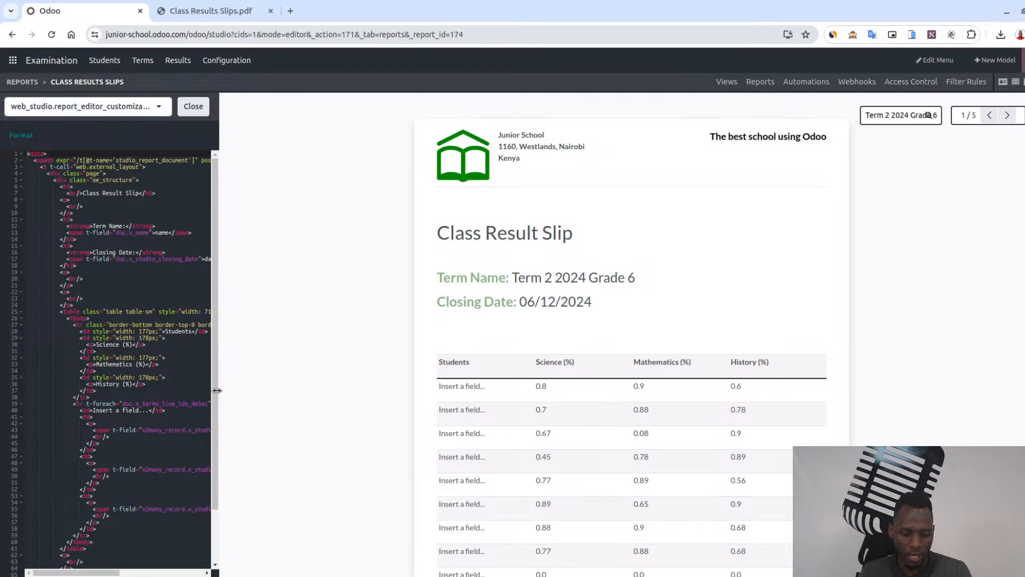
left_click_drag(217, 390, 419, 406)
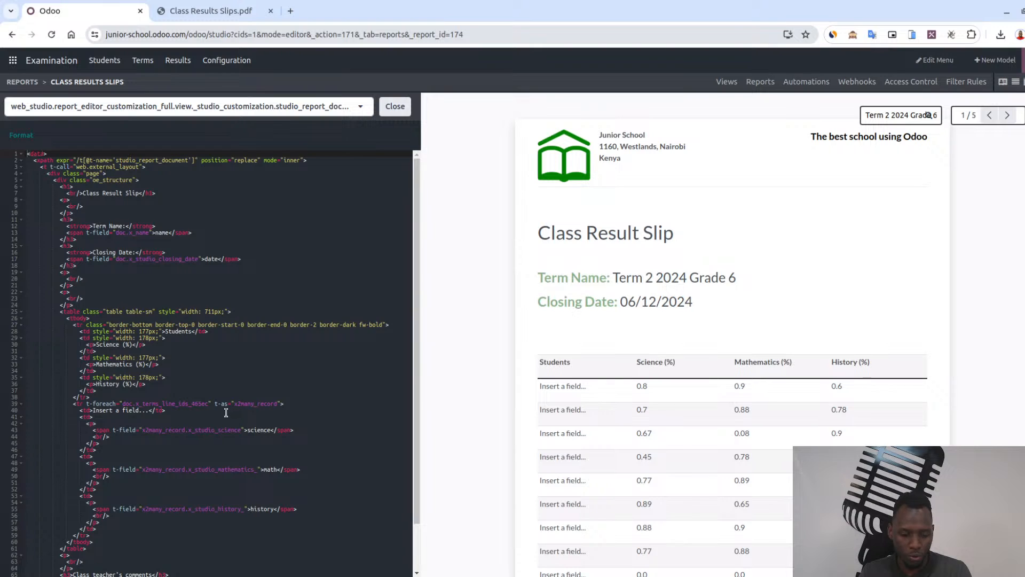
scroll(225, 415, "down", 1)
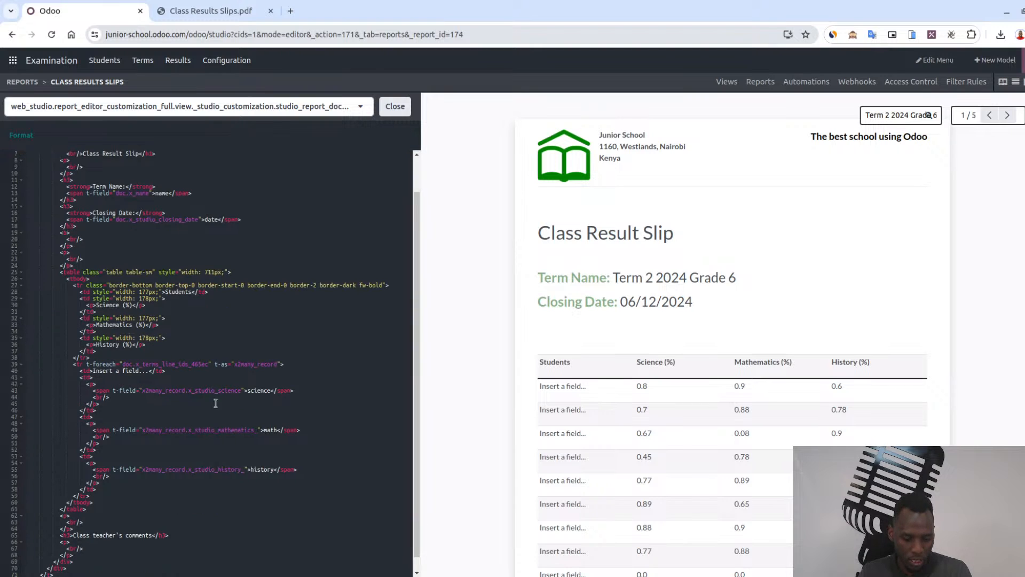
scroll(235, 398, "down", 1)
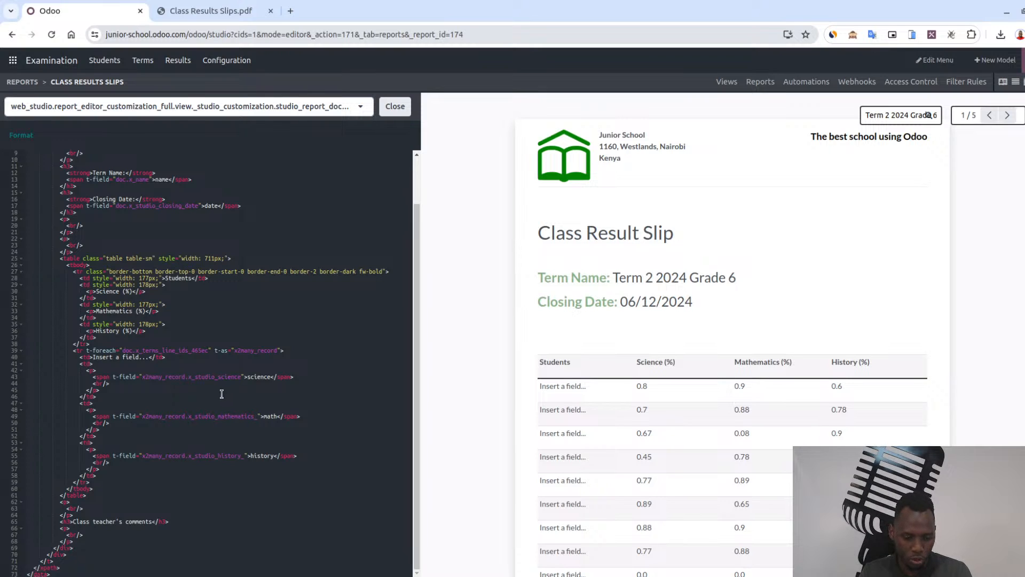
scroll(547, 365, "down", 1)
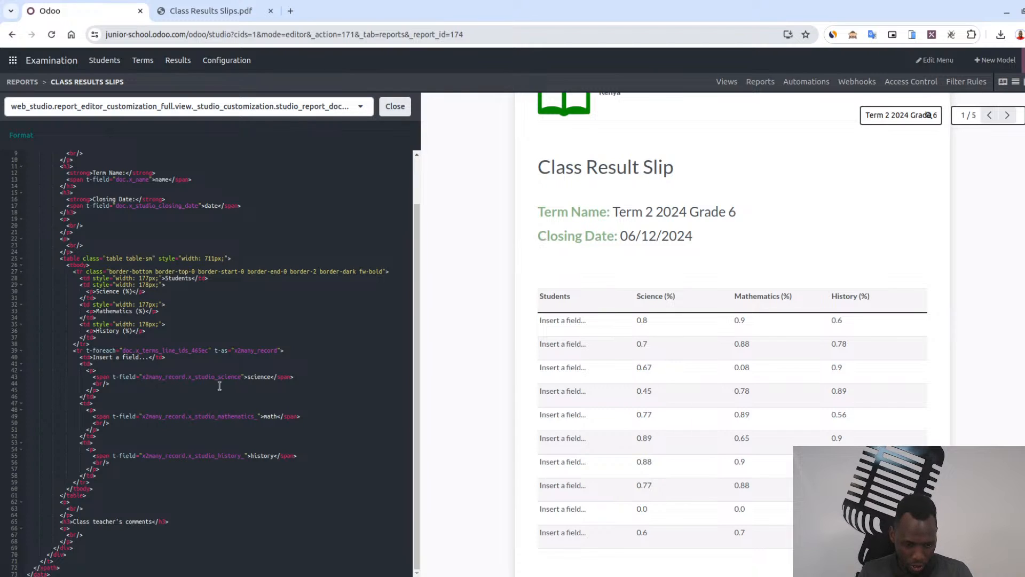
left_click_drag(245, 377, 114, 377)
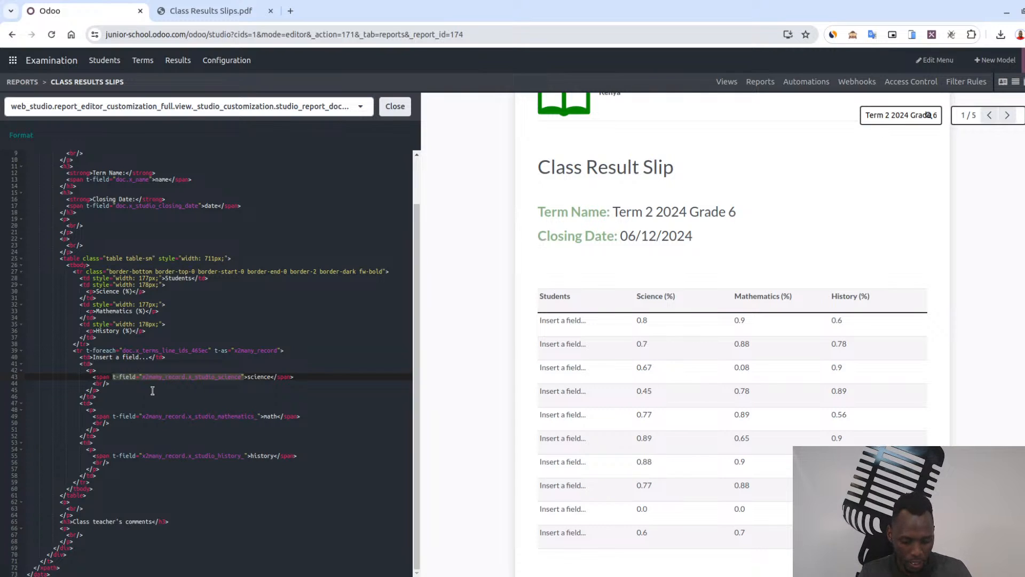
type("t-out=\"'%.0f%%' % (x2many_record.x_studio_mathematics_ * 100)\"")
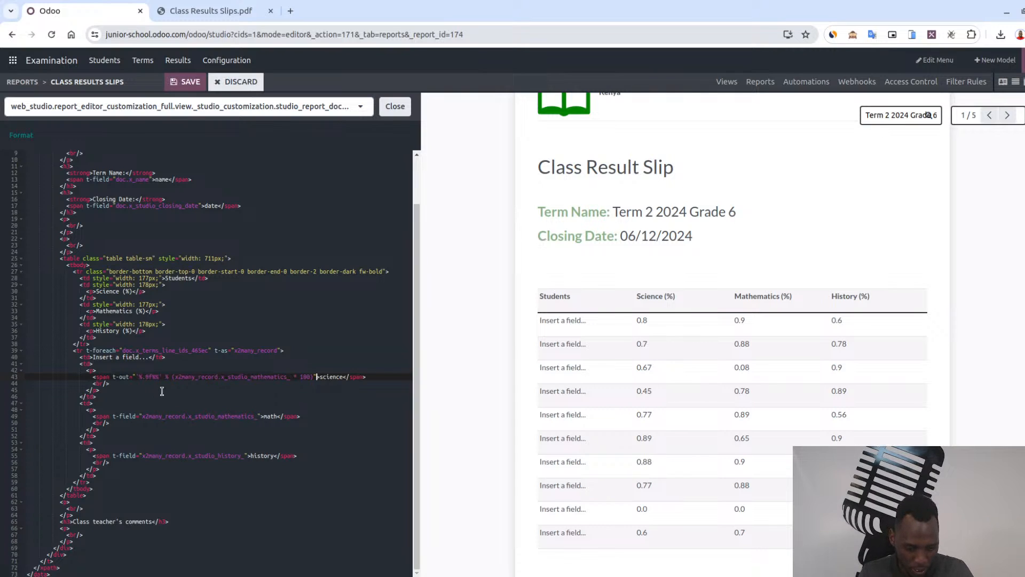
key("ctrl+z")
Replace the math span's t-field attribute with t-out="'%.0f%%' % (x2many_record.x_studio_mathematics_ * 100)"
left_click(262, 417)
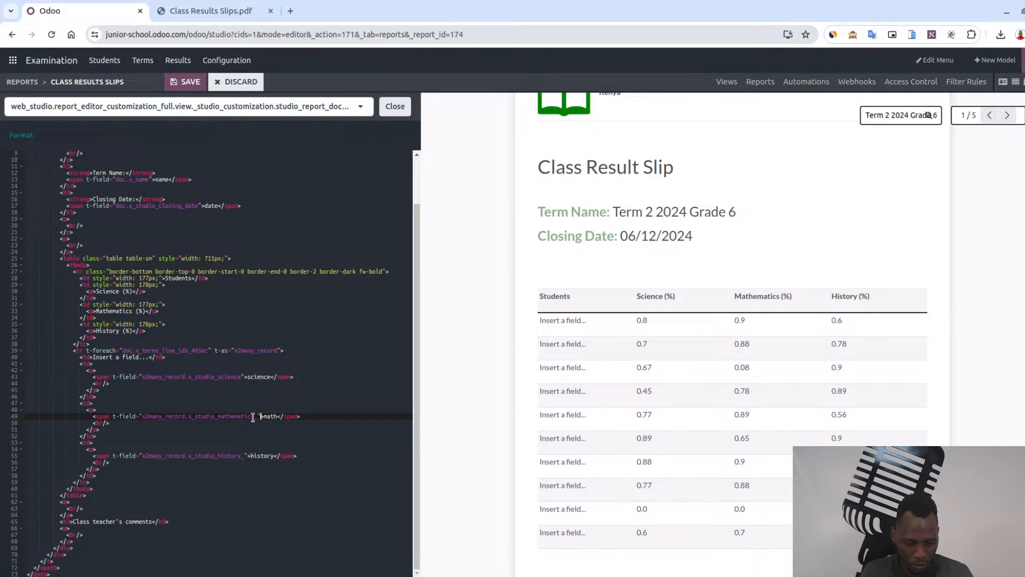
left_click(112, 418, "shift")
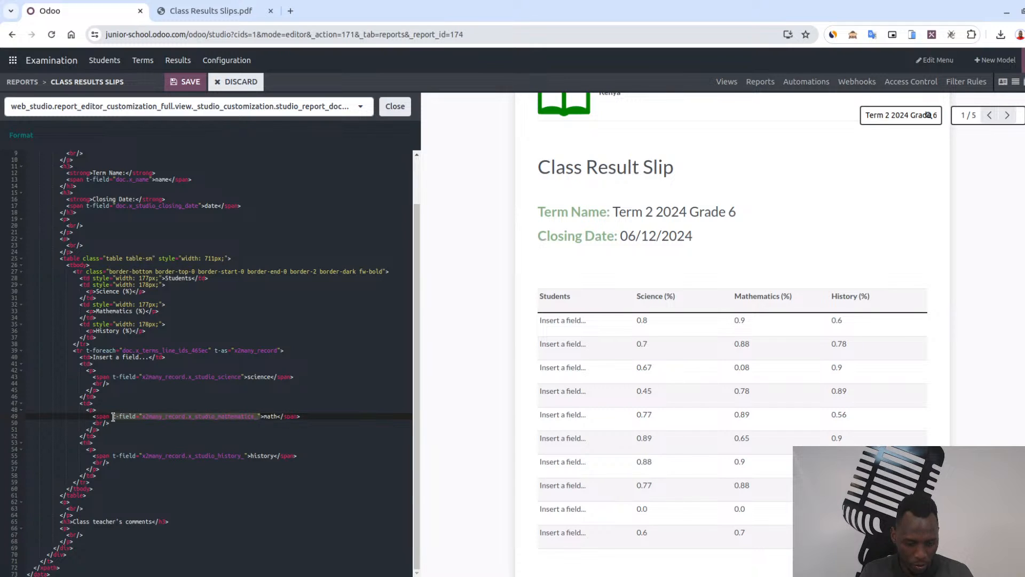
type("t-out=\"'%.0f%%' % (x2many_record.x_studio_mathematics_ * 100)")
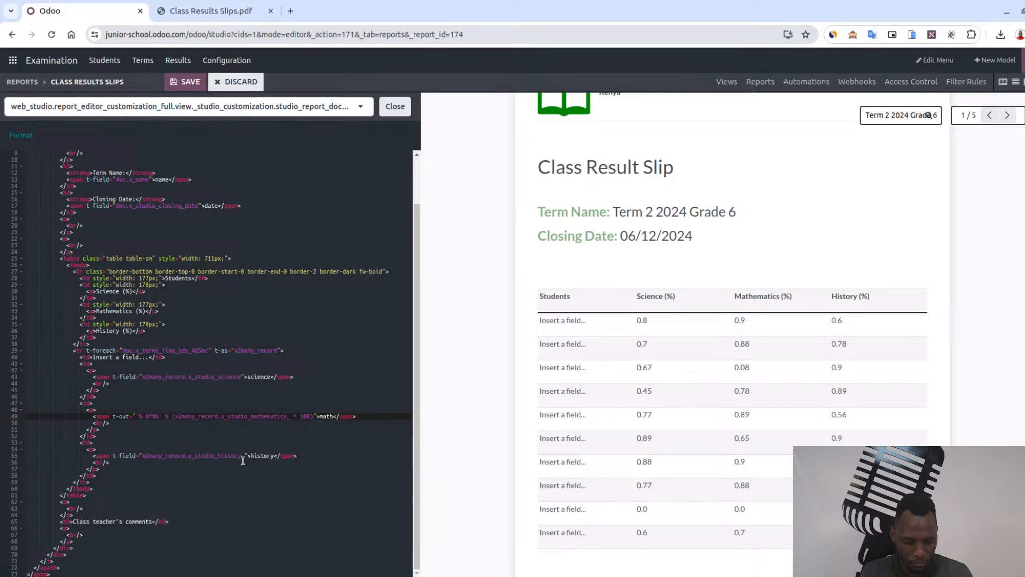
left_click_drag(244, 458, 113, 453)
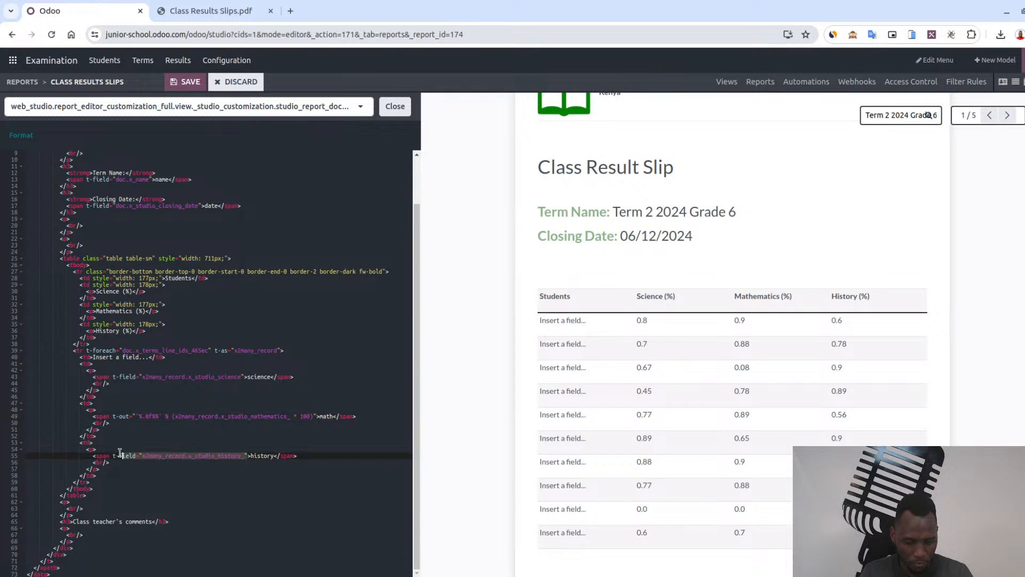
type("t-out=\"'%.0f%%' % (x2many_record.x_studio_mathematics_ * 100)")
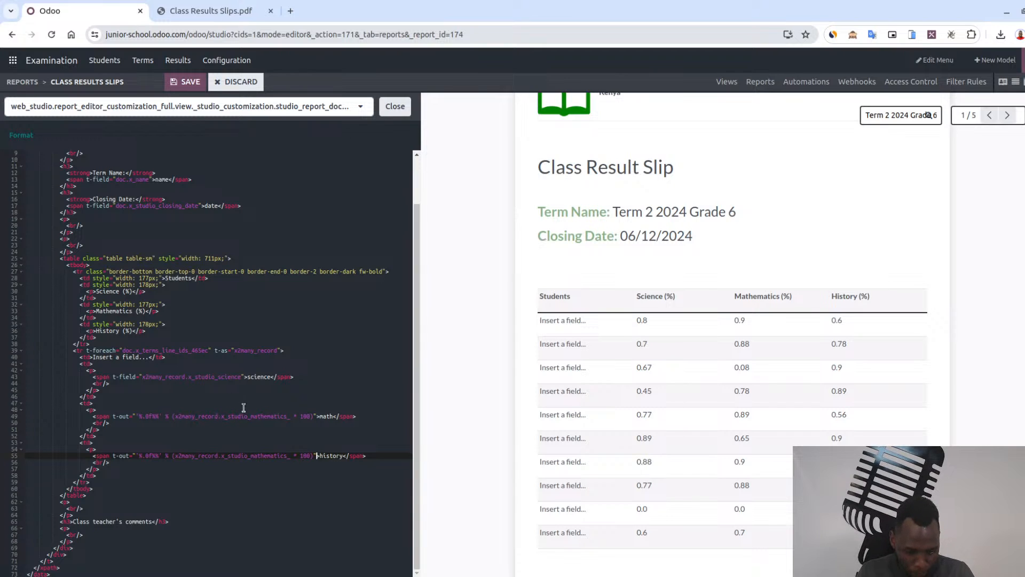
key("ctrl+z")
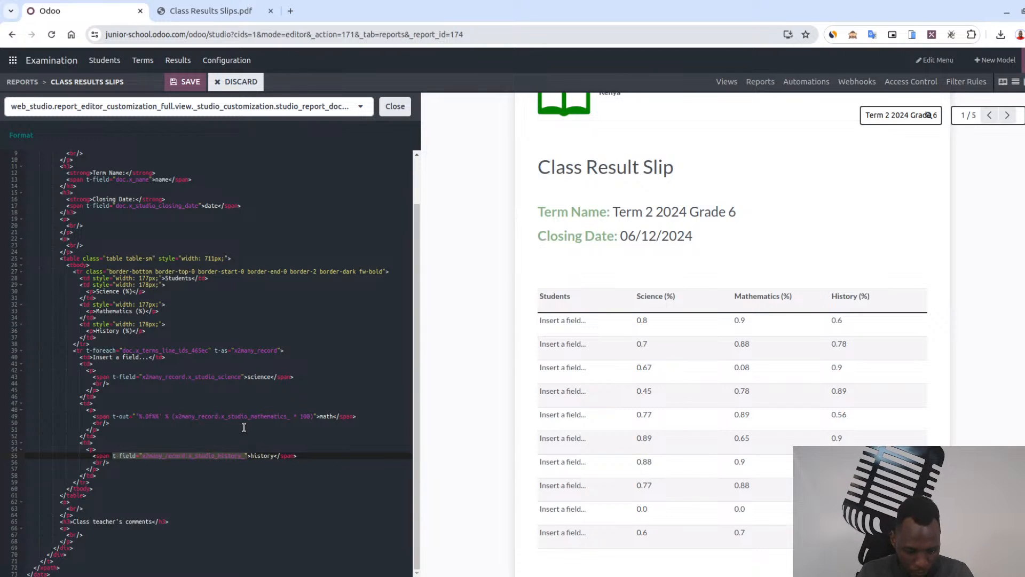
left_click(250, 427)
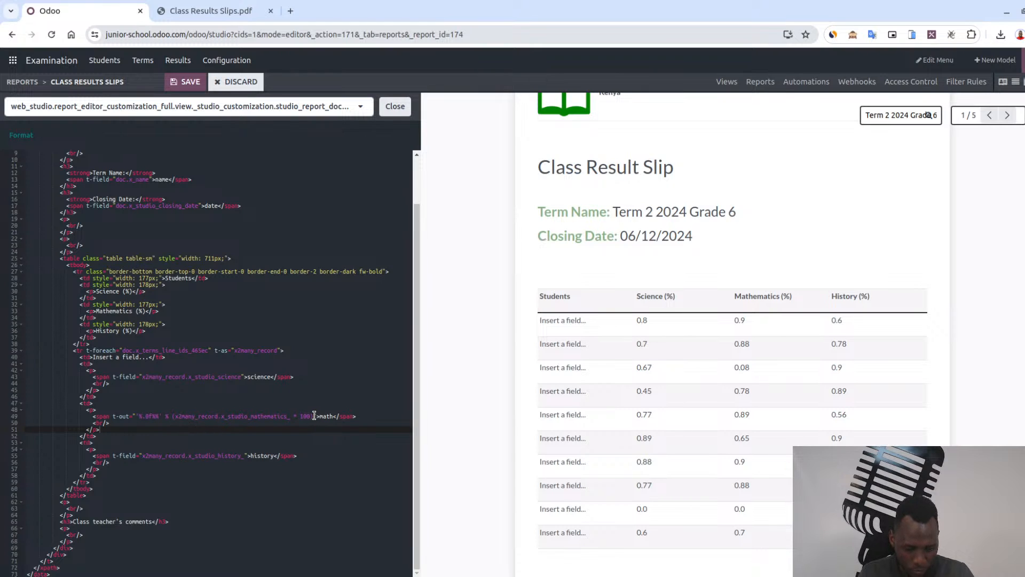
Copy the math span's t-out attribute and paste it over the t-field="x2many_record part of the science span
left_click_drag(314, 416, 115, 416)
key("ctrl+c")
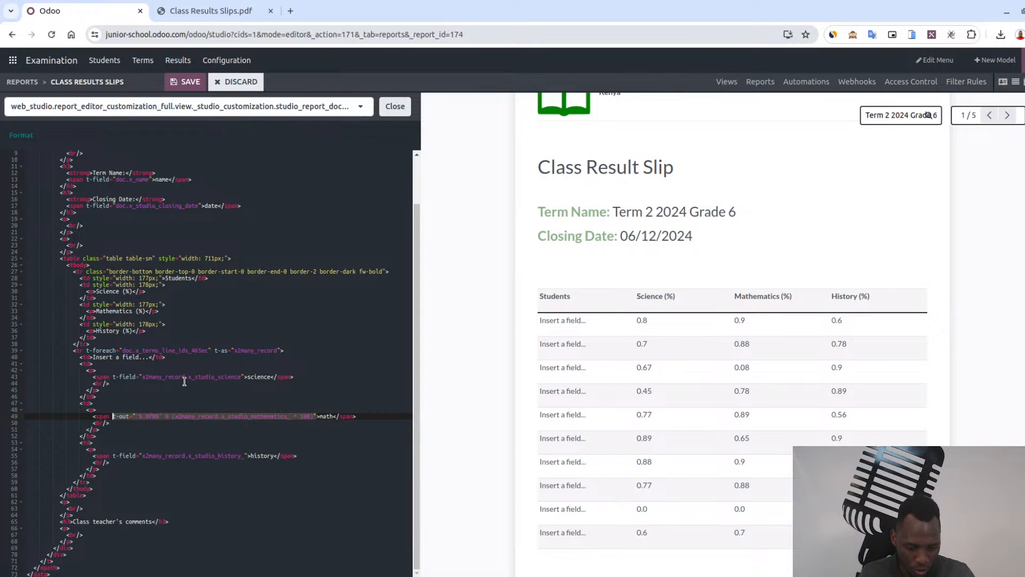
left_click_drag(185, 382, 115, 379)
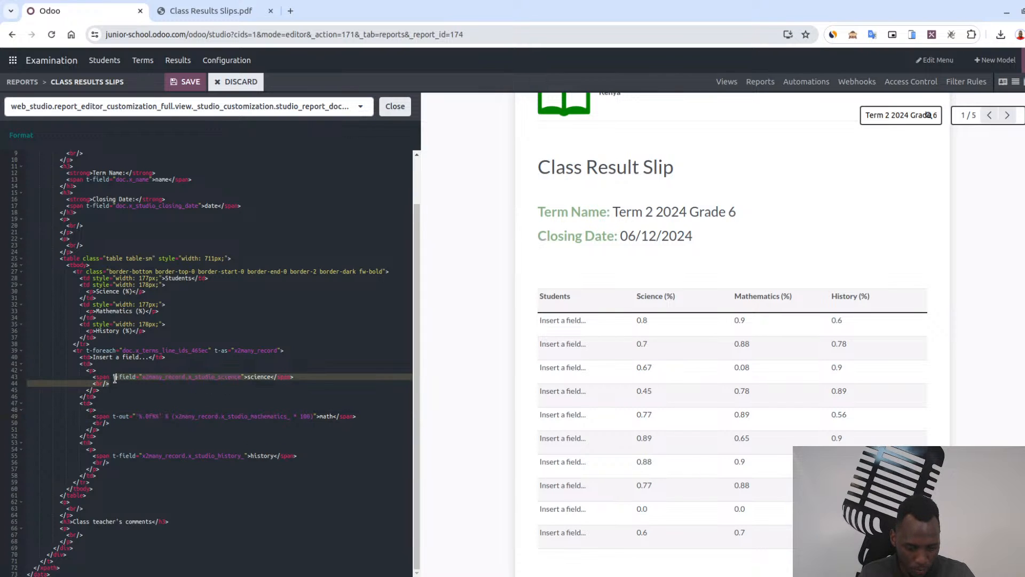
left_click(185, 378)
left_click_drag(185, 377, 116, 377)
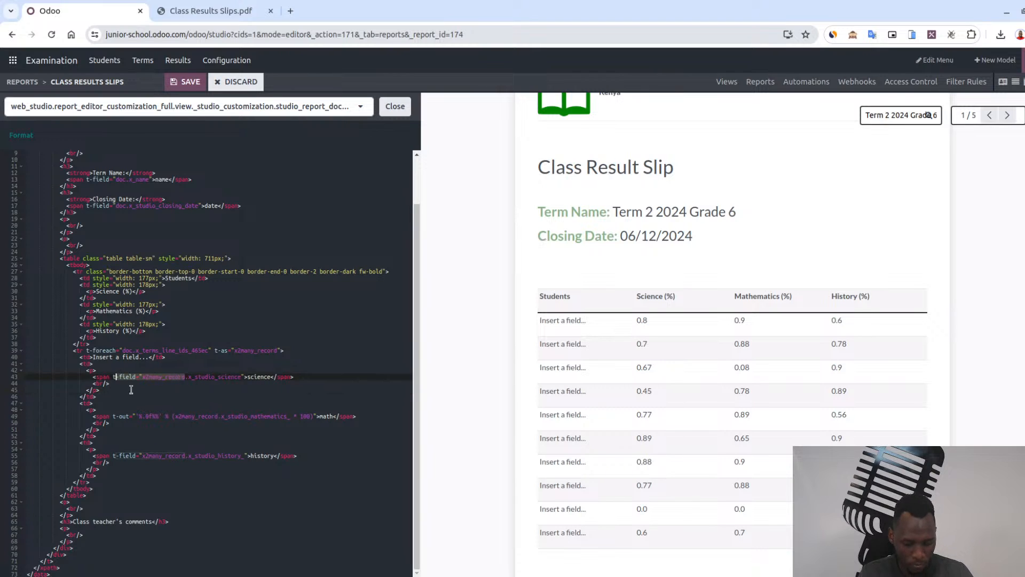
key("BackSpace")
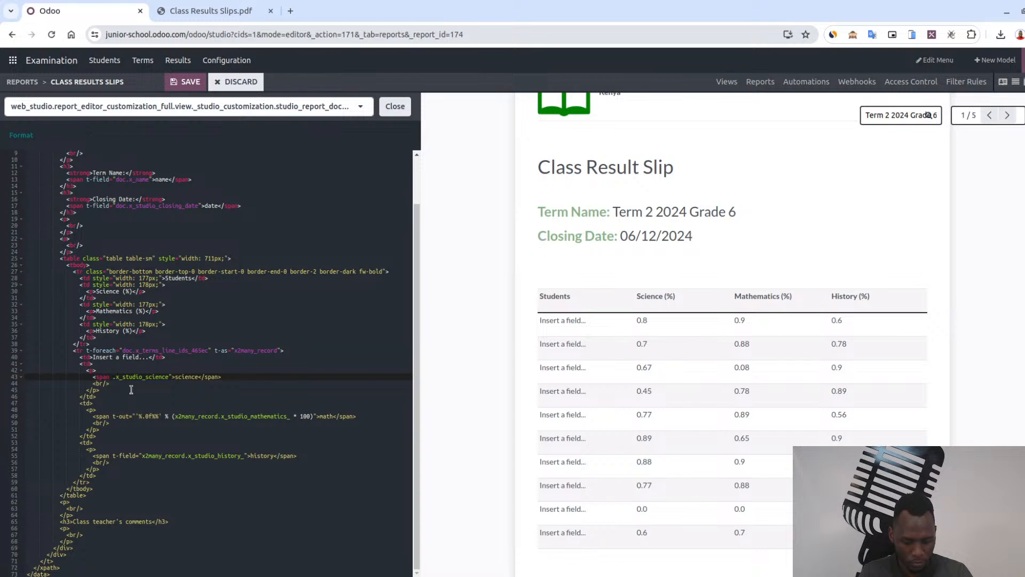
key("ctrl+v")
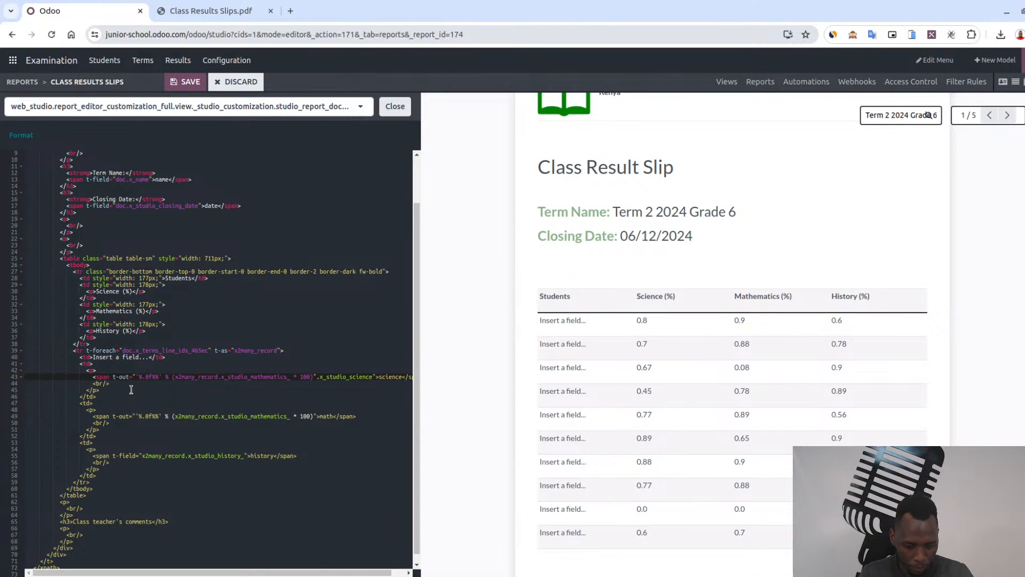
Trim the pasted science expression so it reads t-out="'%.0f%%' % (x2many_record.x_studio_science"
key("Delete")
key("BackSpace")
key("BackSpace")
key("BackSpace")
key("BackSpace")
key("BackSpace")
key("BackSpace")
key("BackSpace")
key("BackSpace")
key("BackSpace")
key("BackSpace")
key("BackSpace")
key("BackSpace")
key("BackSpace")
key("BackSpace")
key("BackSpace")
key("BackSpace")
key("BackSpace")
key("BackSpace")
key("BackSpace")
key("BackSpace")
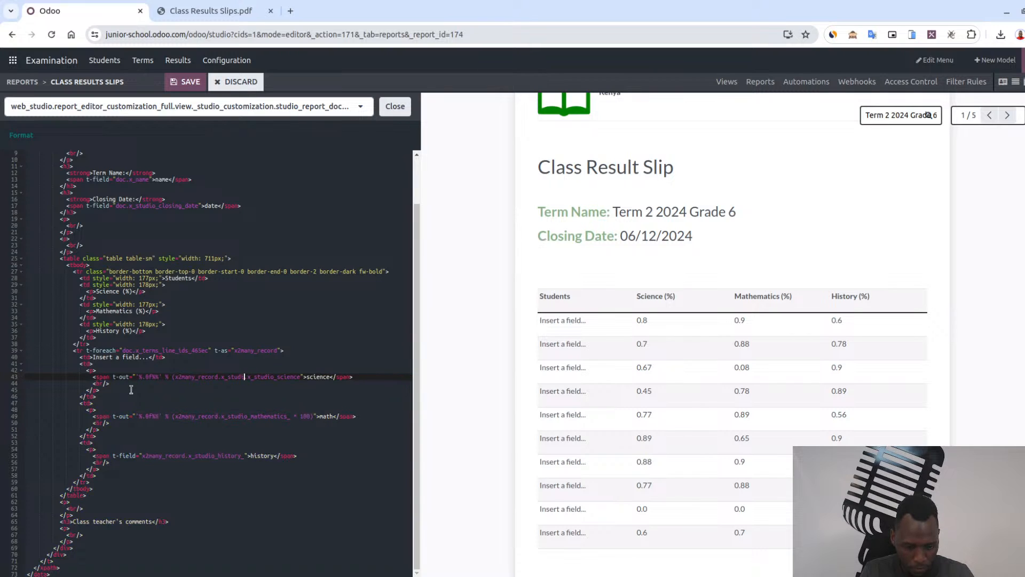
key("BackSpace")
key("BackSpace")
key("BackSpace")
key("BackSpace")
key("BackSpace")
key("Delete")
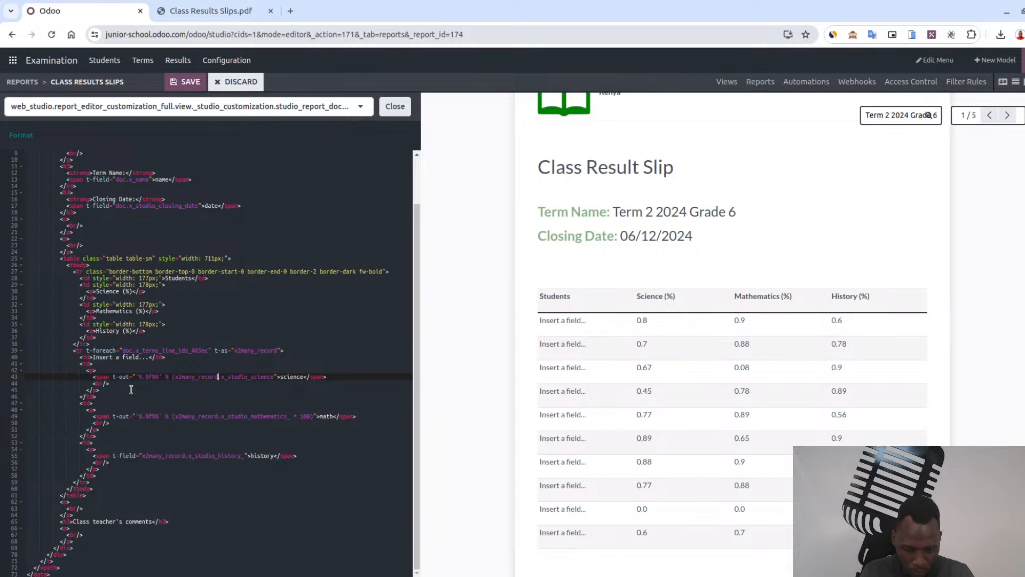
Replace the history span's t-field with t-out="'%.0f%%' % (x2many_record.x_studio_history_" using the copied expression, and try to save the report
left_click(183, 456)
double_click(149, 456)
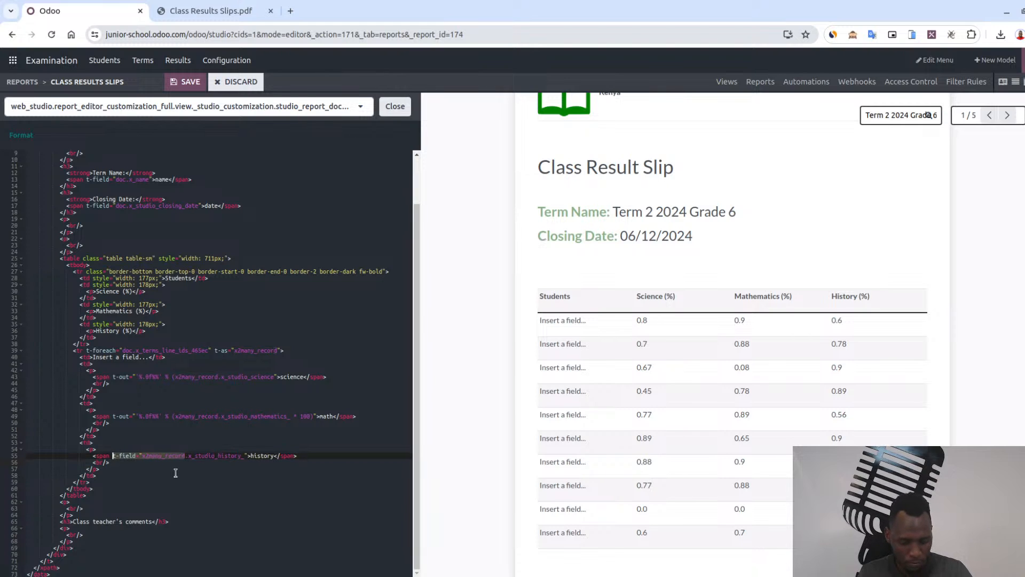
key("ctrl+v")
key("BackSpace")
key("BackSpace")
key("BackSpace")
key("BackSpace")
key("BackSpace")
key("BackSpace")
key("BackSpace")
key("BackSpace")
key("BackSpace")
key("BackSpace")
key("BackSpace")
key("BackSpace")
key("BackSpace")
key("BackSpace")
key("BackSpace")
key("BackSpace")
key("BackSpace")
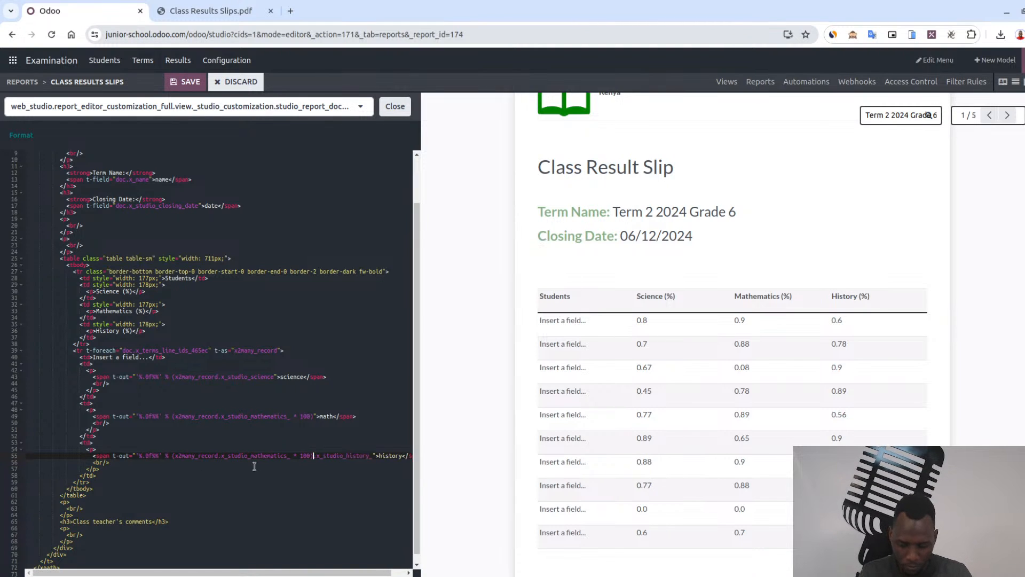
key("BackSpace")
key("BackSpace")
key("BackSpace")
key("BackSpace")
key("BackSpace")
key("BackSpace")
key("BackSpace")
key("BackSpace")
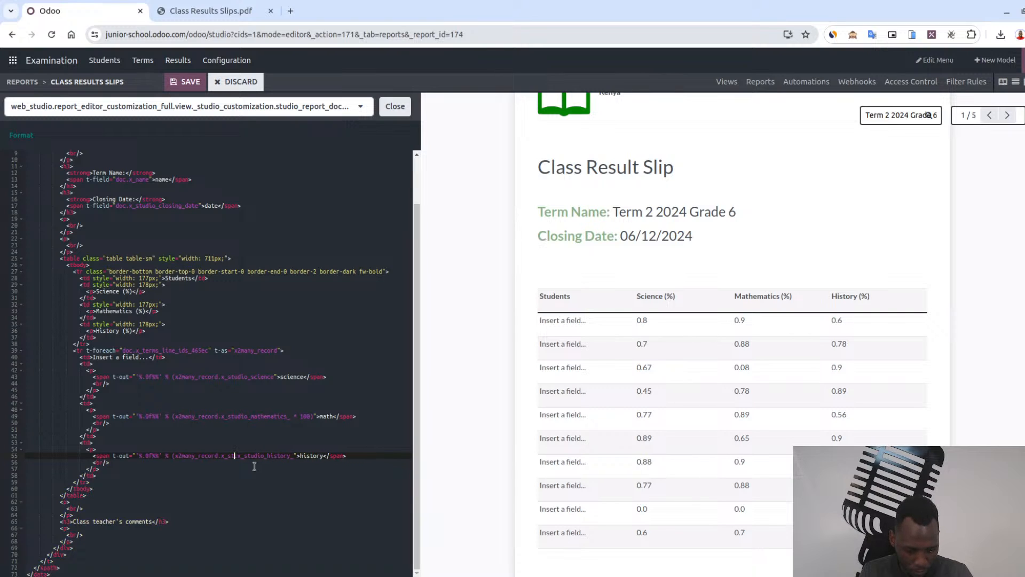
key("BackSpace")
key("BackSpace")
key("BackSpace")
key("BackSpace")
key("BackSpace")
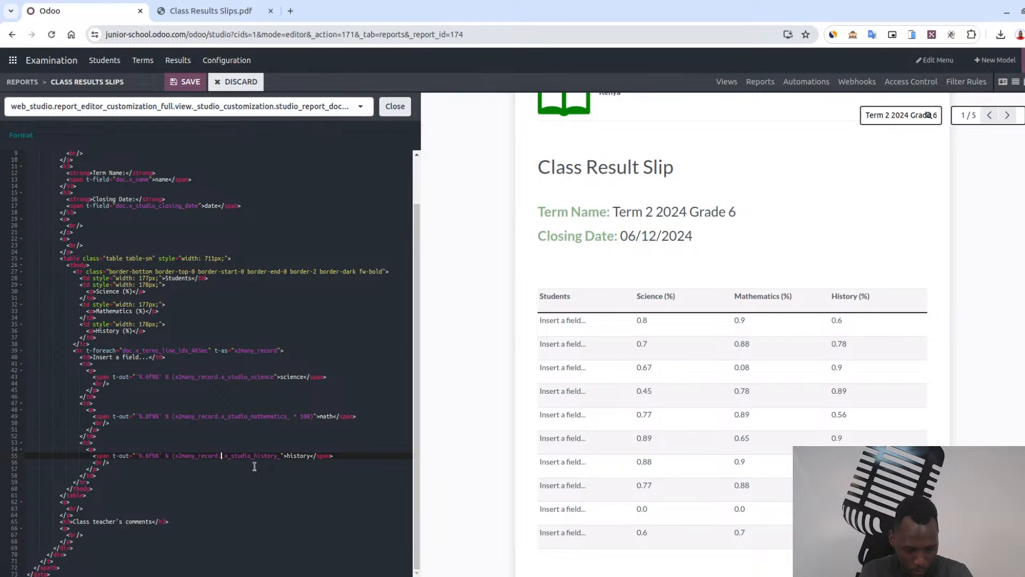
key("BackSpace")
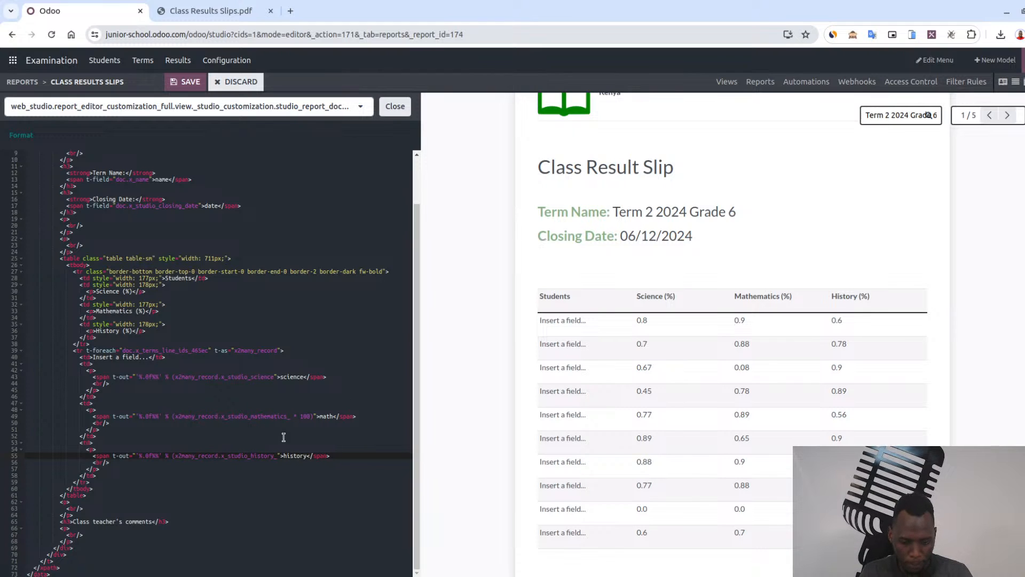
left_click(369, 434)
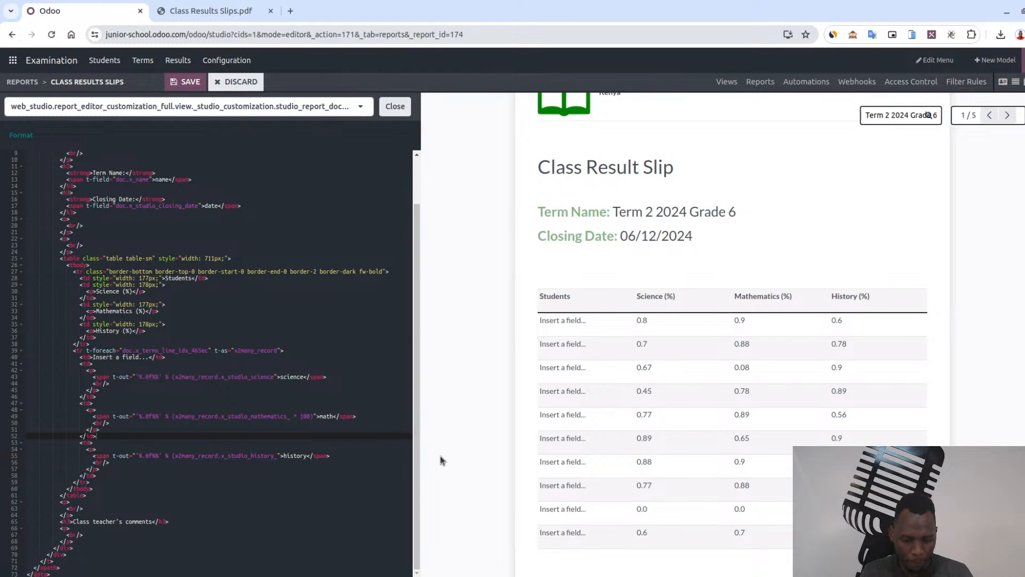
left_click(177, 88)
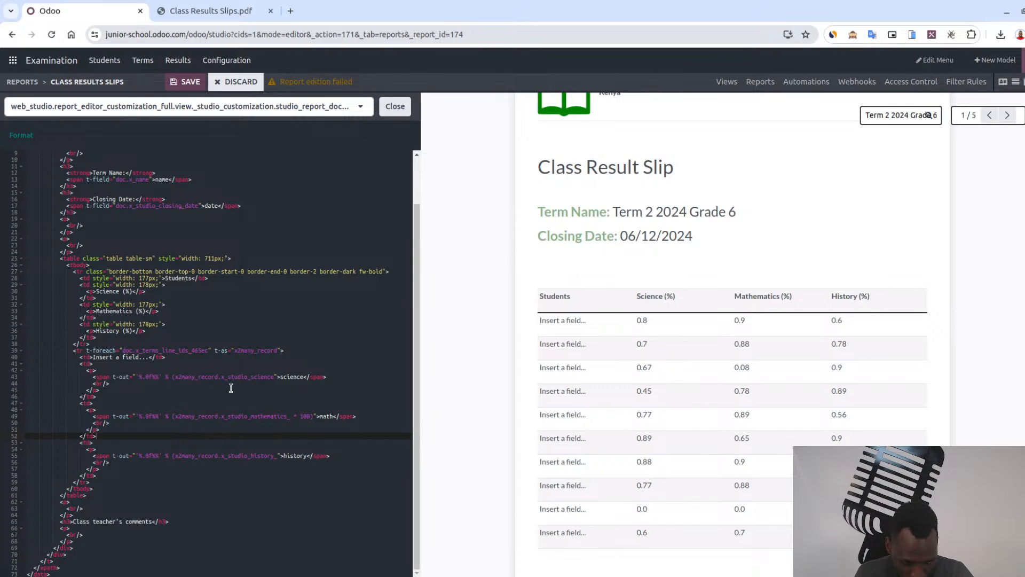
Complete the history and science t-out expressions by adding " * 100)" to each, and save the report
left_click(239, 403)
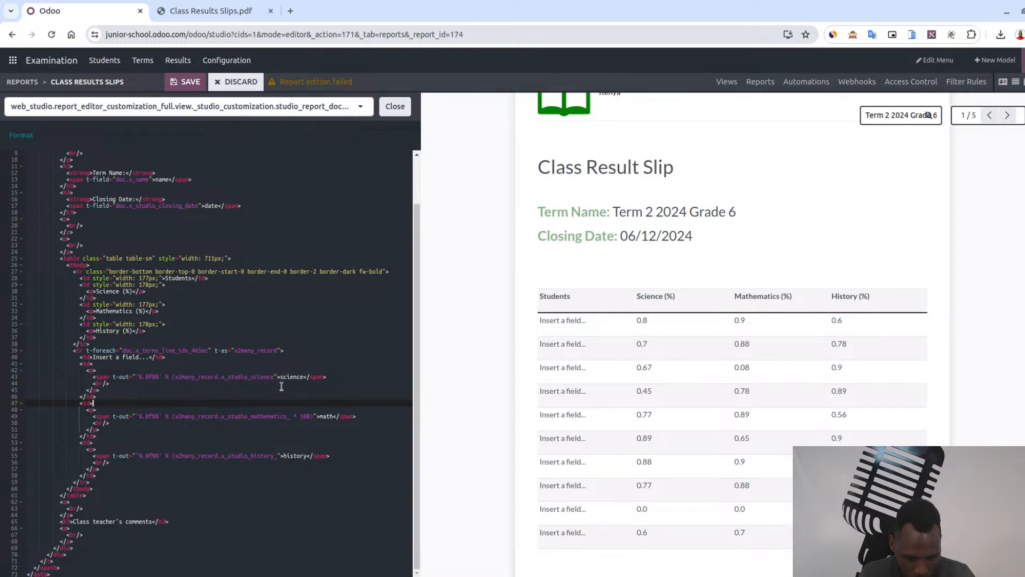
left_click(276, 458)
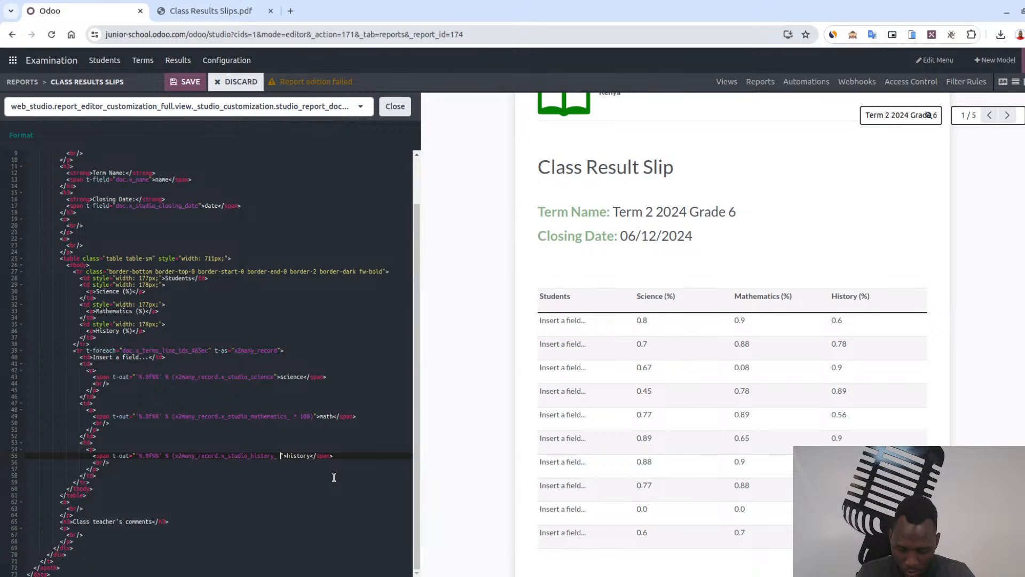
type("* 100")
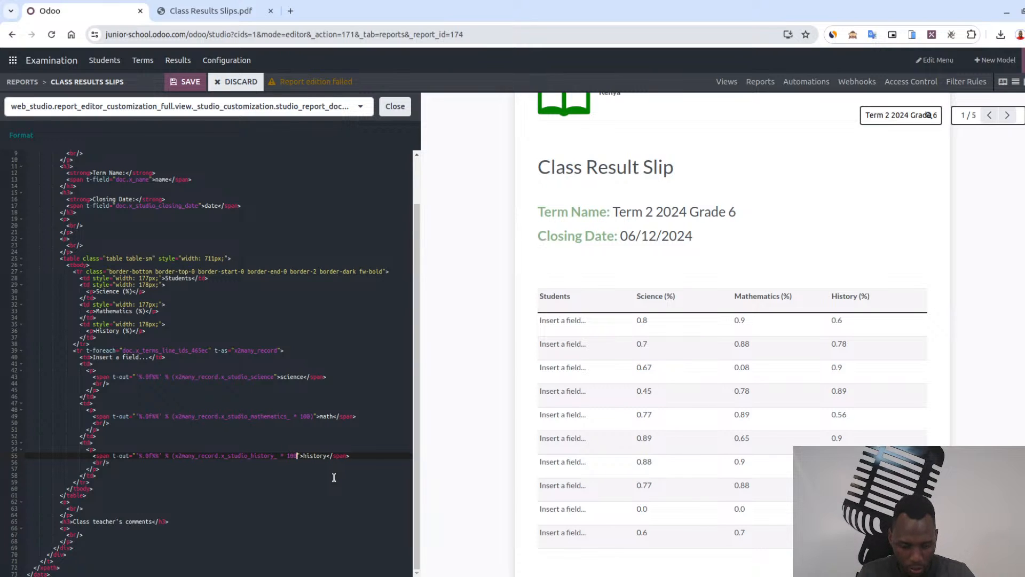
type(")")
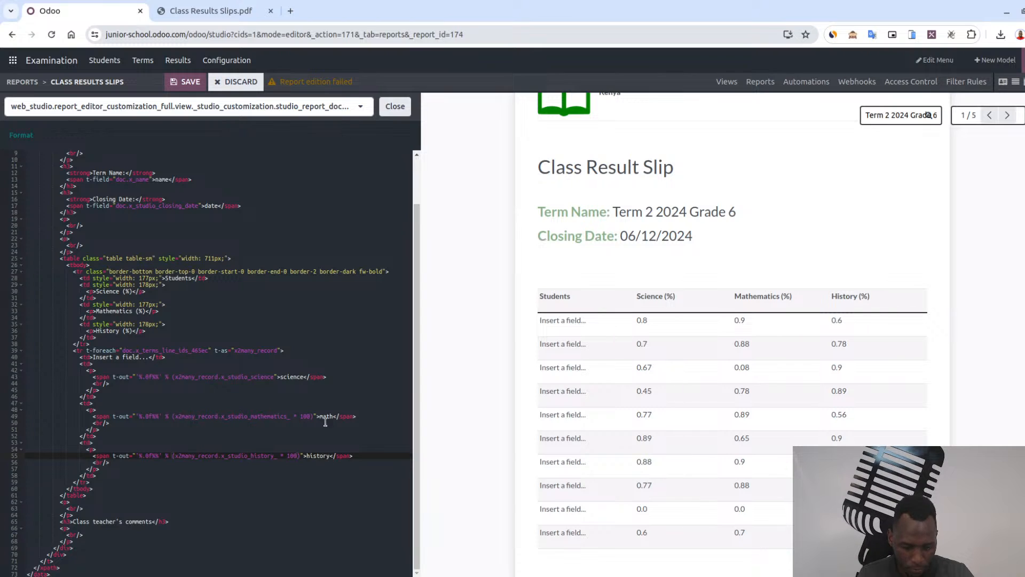
left_click(275, 377)
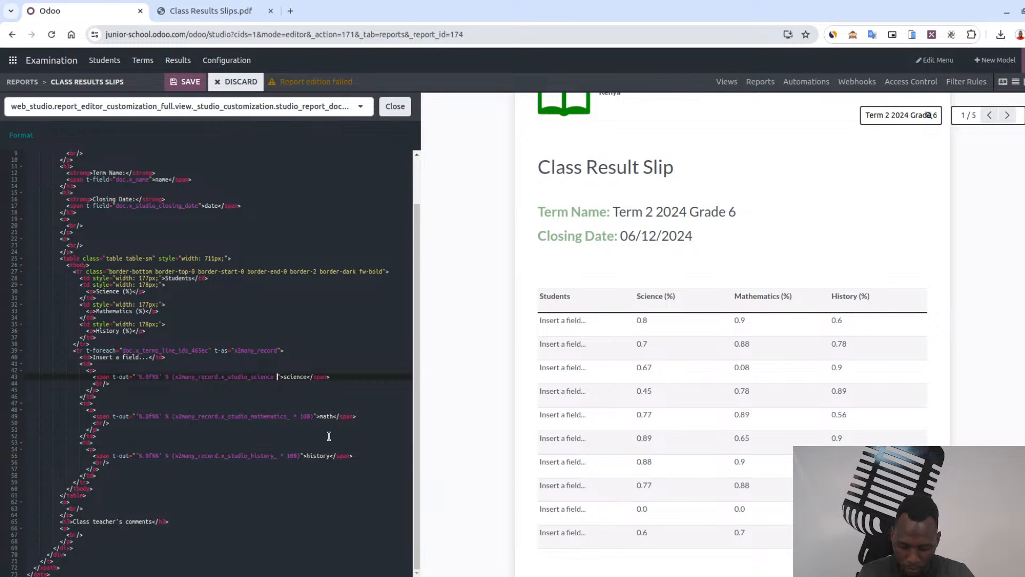
type("* 100")
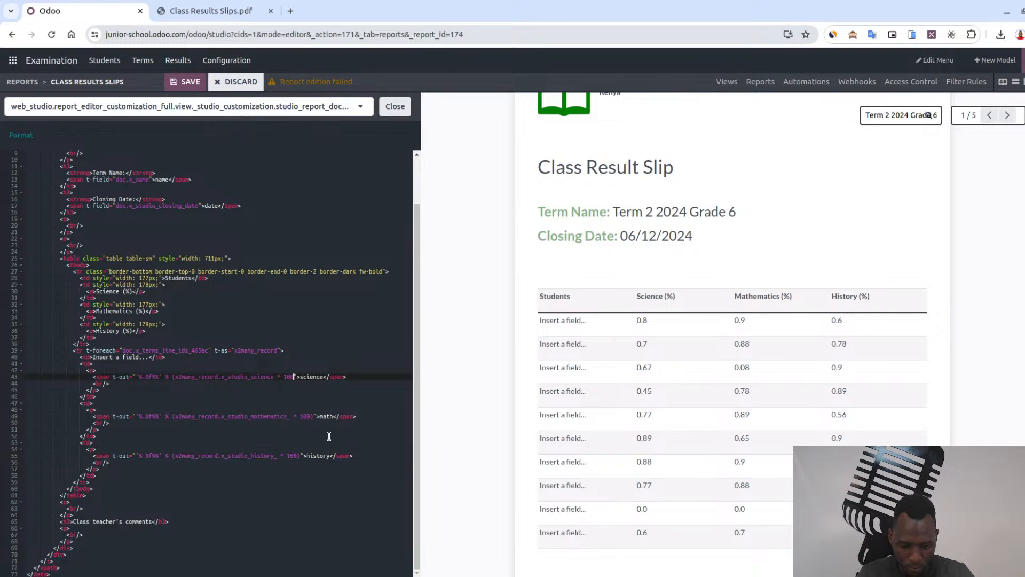
type(")")
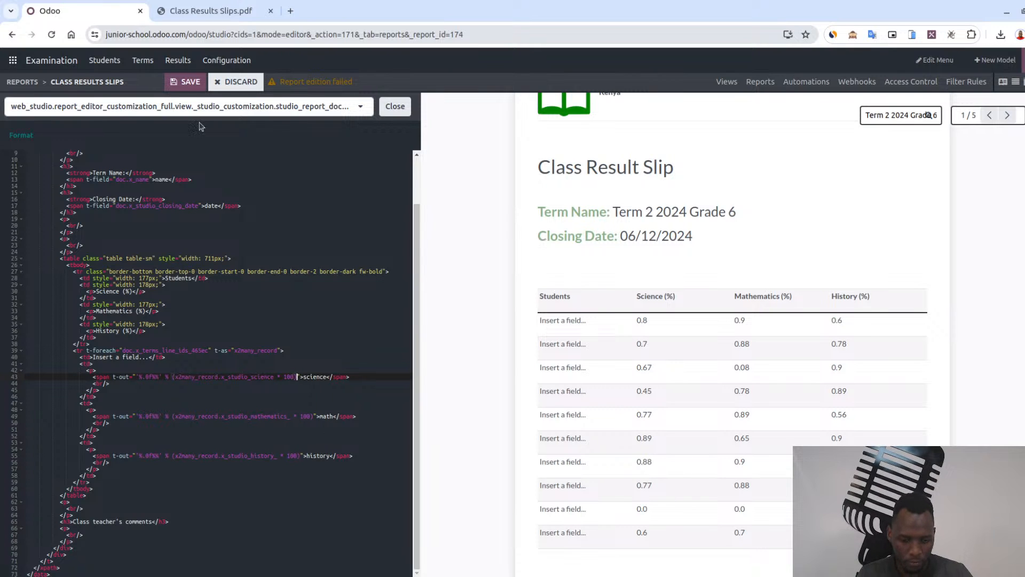
left_click(186, 83)
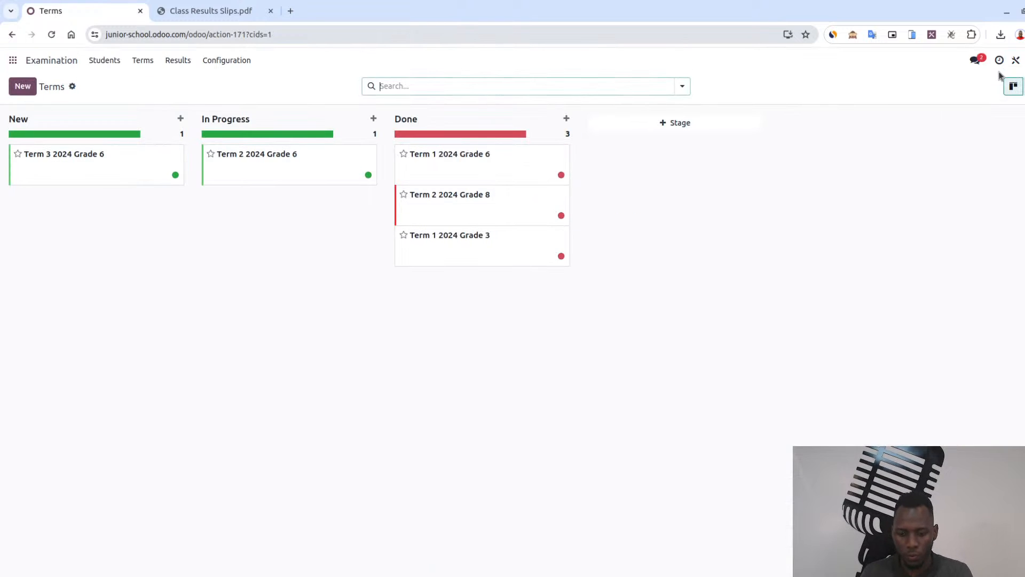
Print Class Results Slips for the Term 2 2024 Grade 6 record and check the subject marks in the downloaded PDF
left_click(1002, 75)
left_click(307, 163)
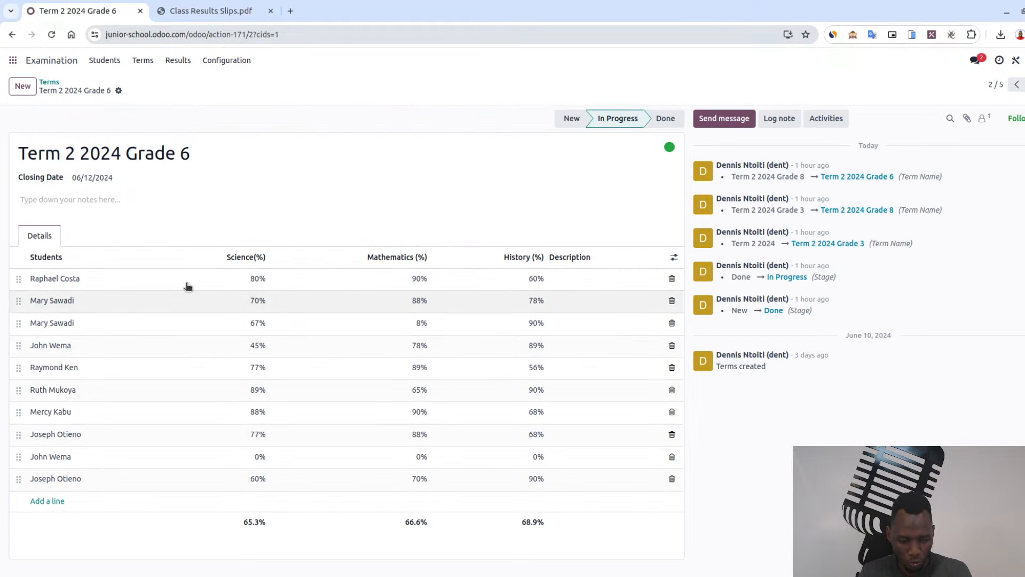
left_click(118, 90)
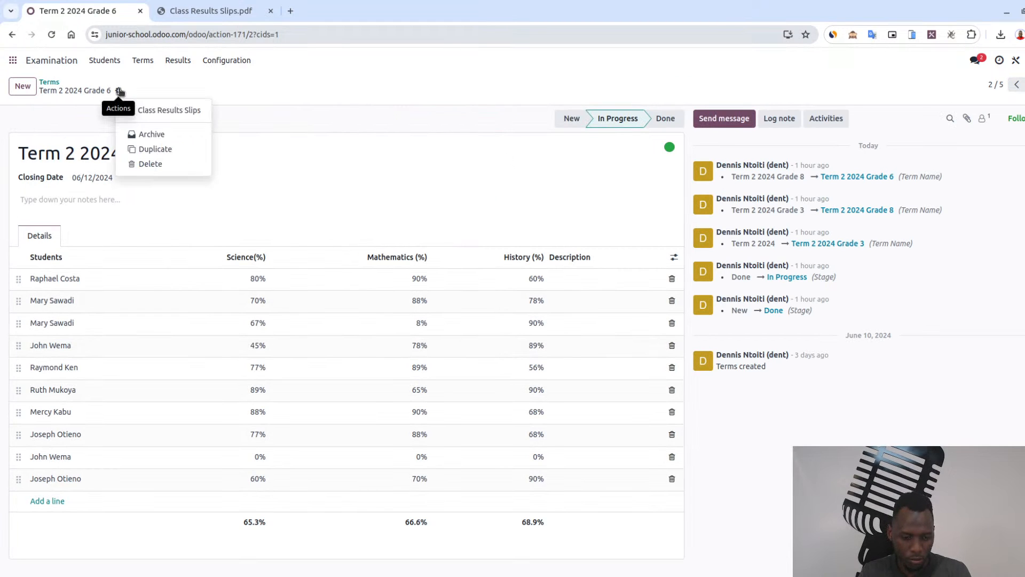
left_click(146, 109)
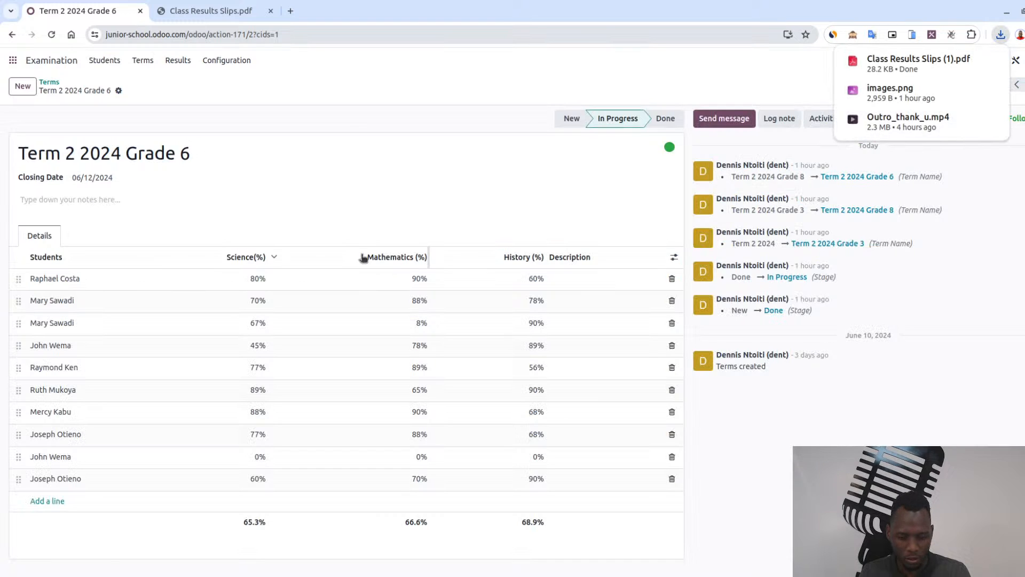
left_click(870, 63)
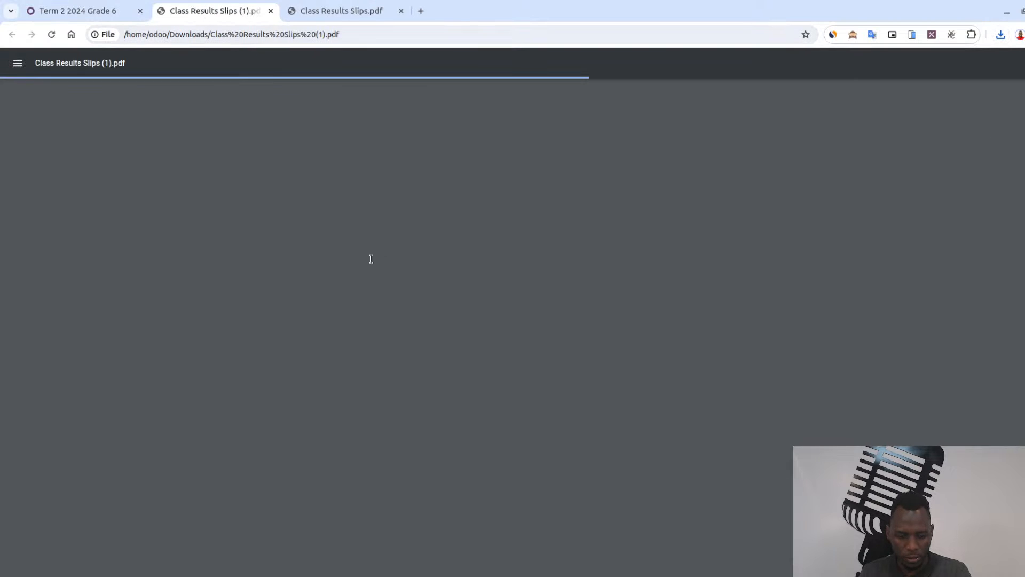
scroll(364, 417, "down", 2)
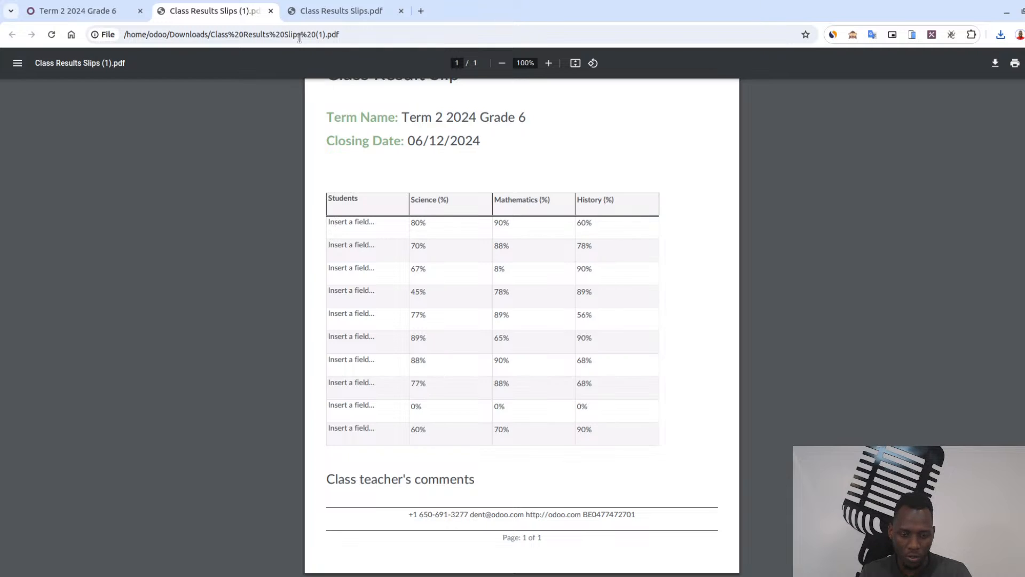
Return to the Term 2 2024 Grade 6 record and reopen the Class Results Slips report in Studio
left_click(116, 18)
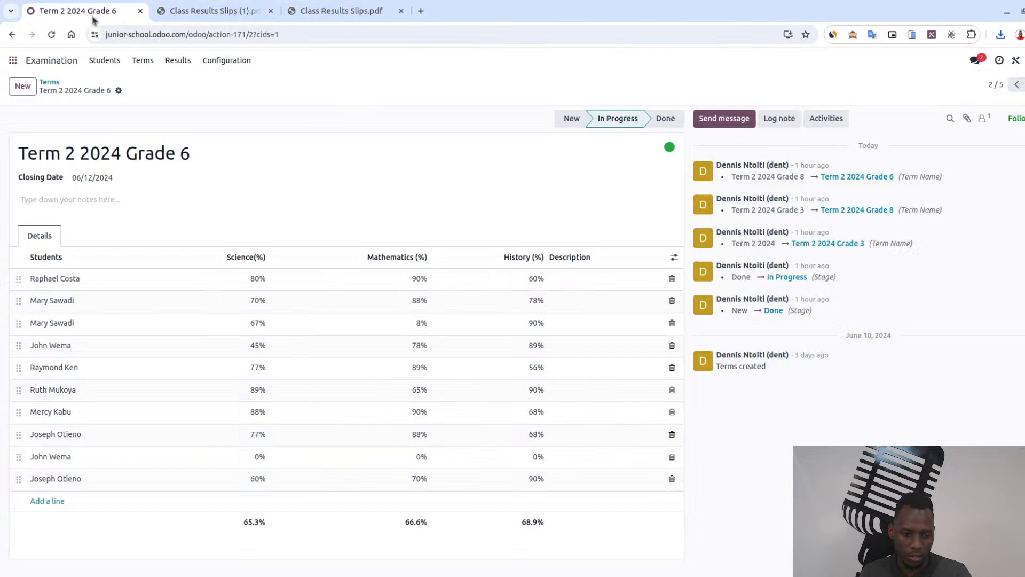
left_click(1017, 61)
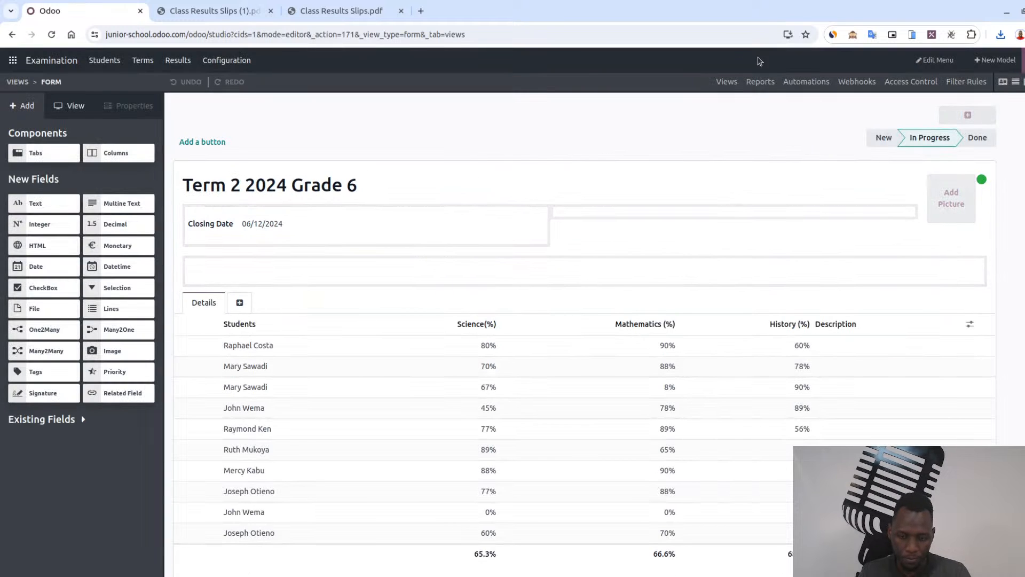
left_click(759, 83)
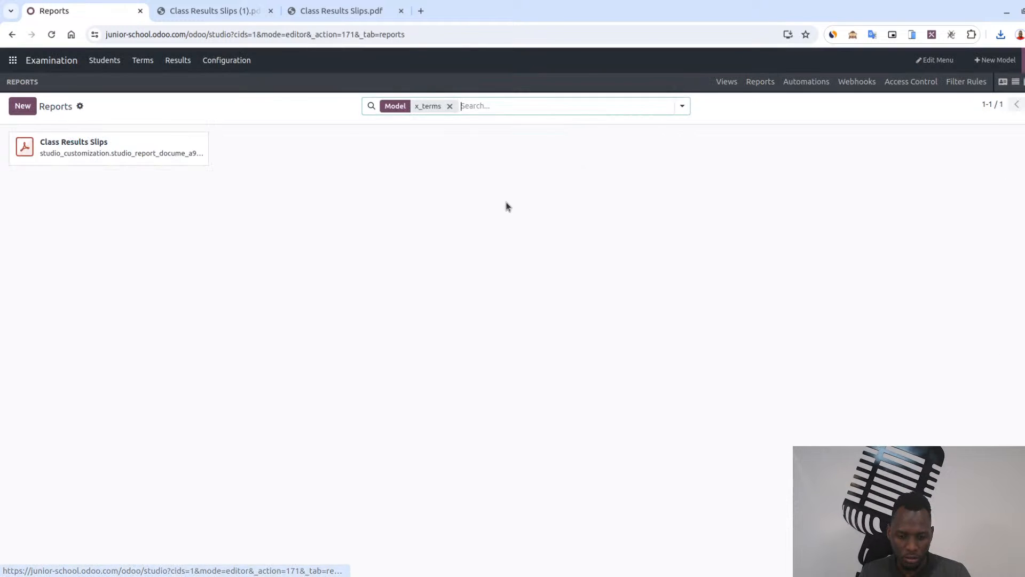
left_click(139, 144)
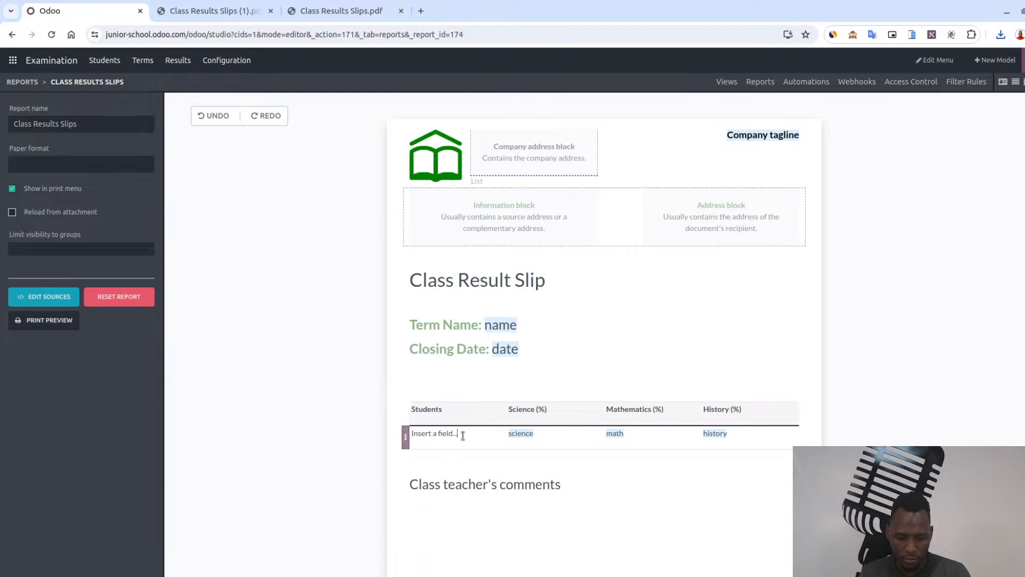
Replace the "Insert a field..." placeholder under Students with the x_studio_students field, default text "student", and exit Studio
key("BackSpace")
key("BackSpace")
key("BackSpace")
key("BackSpace")
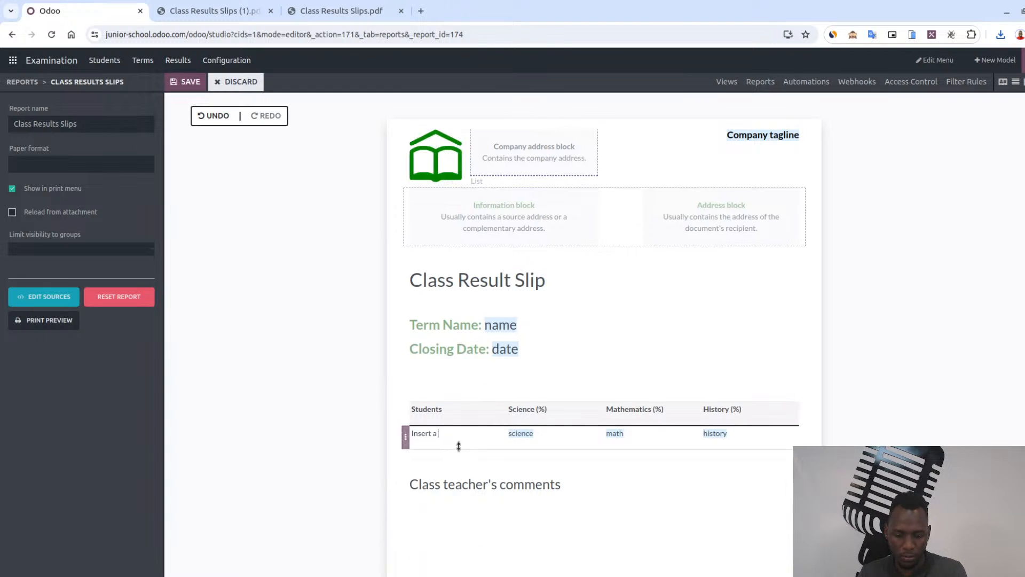
key("BackSpace")
key("BackSpace")
type("/fi")
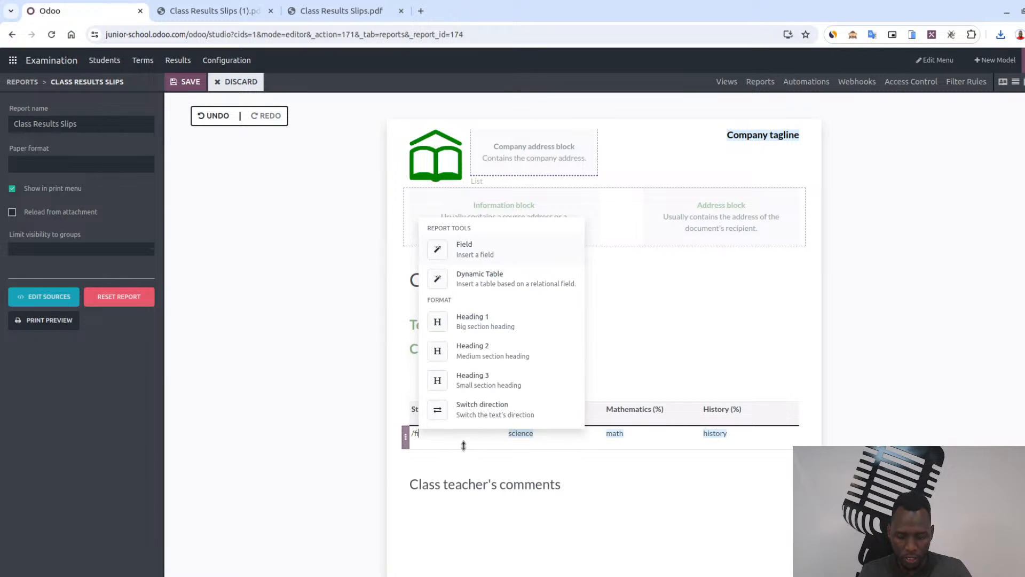
left_click(470, 249)
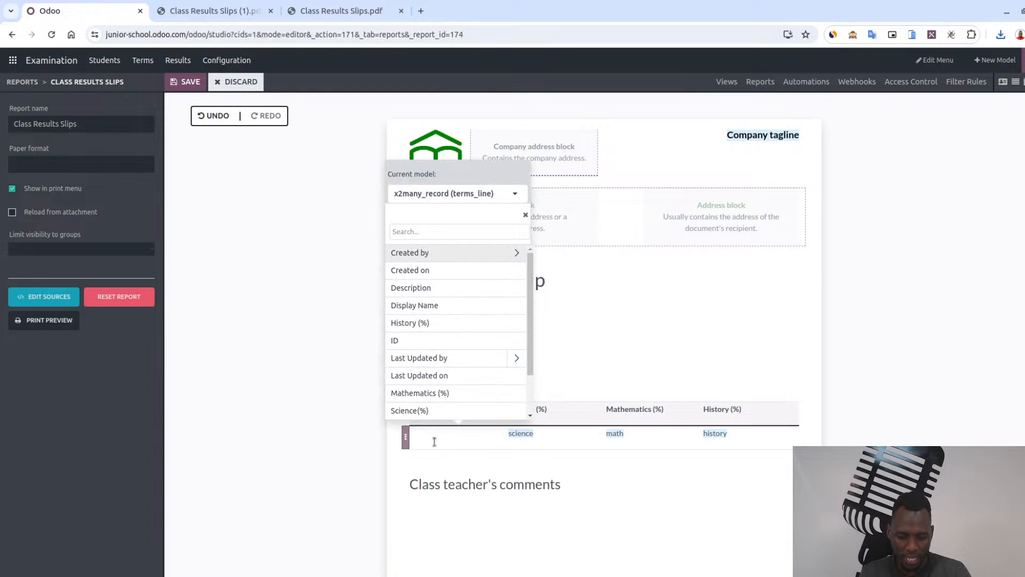
scroll(433, 427, "down", 2)
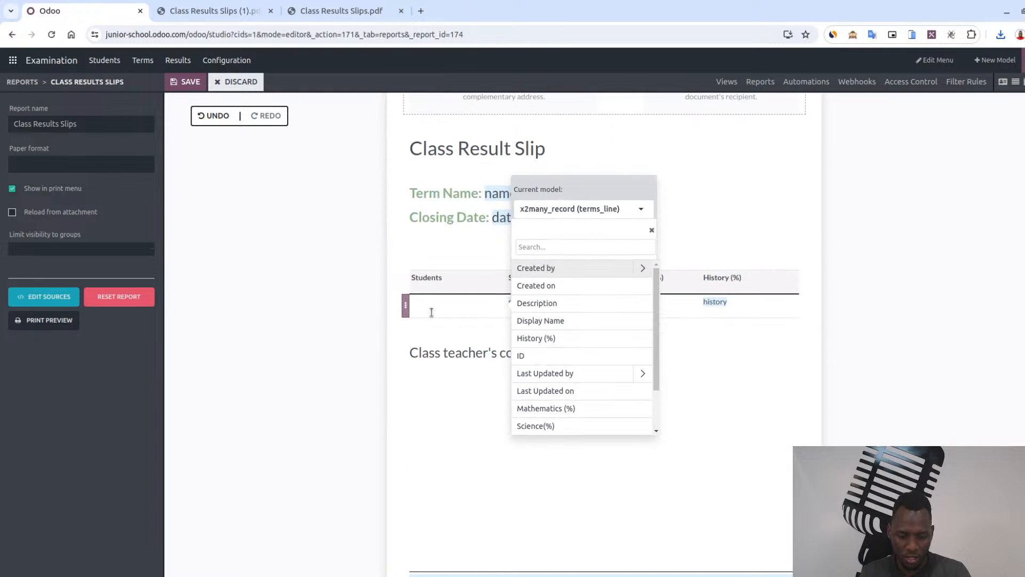
scroll(562, 355, "down", 2)
left_click(549, 409)
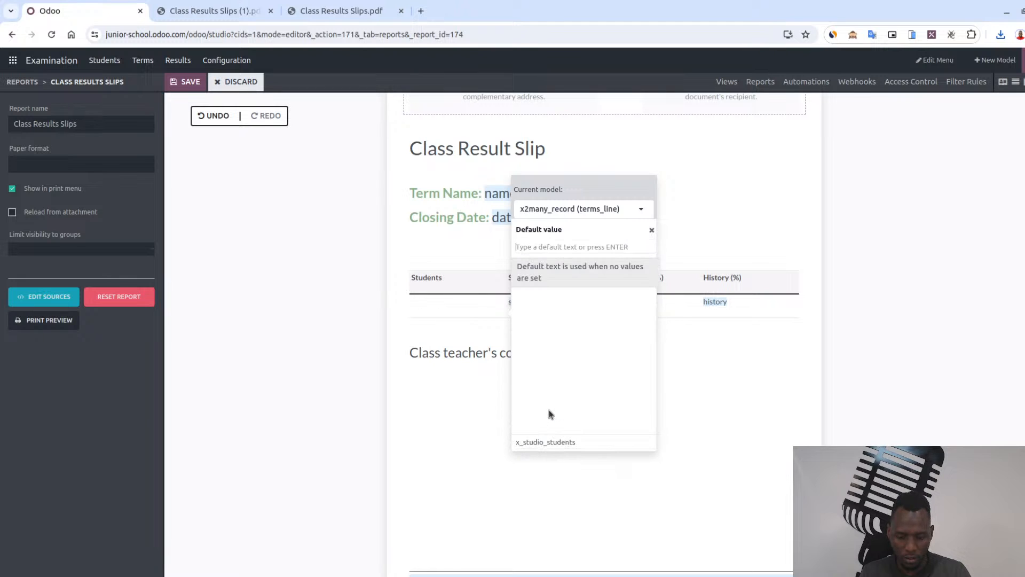
type("student")
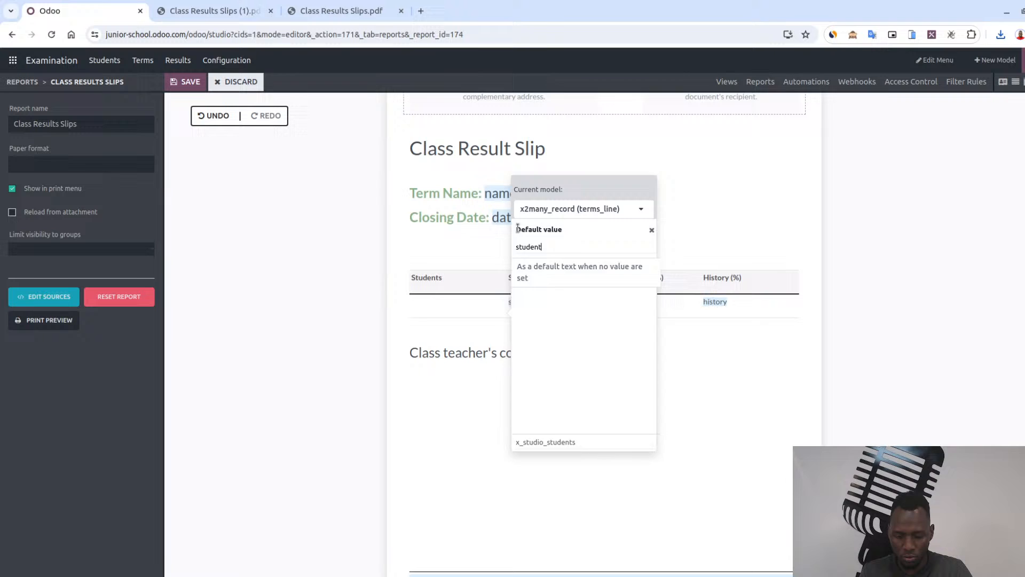
key("Return")
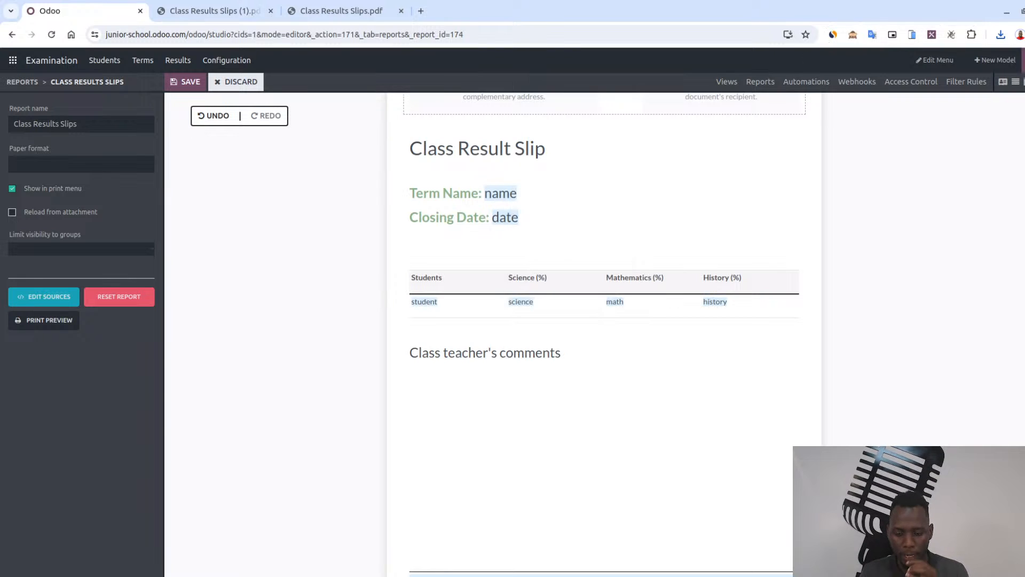
left_click(1024, 60)
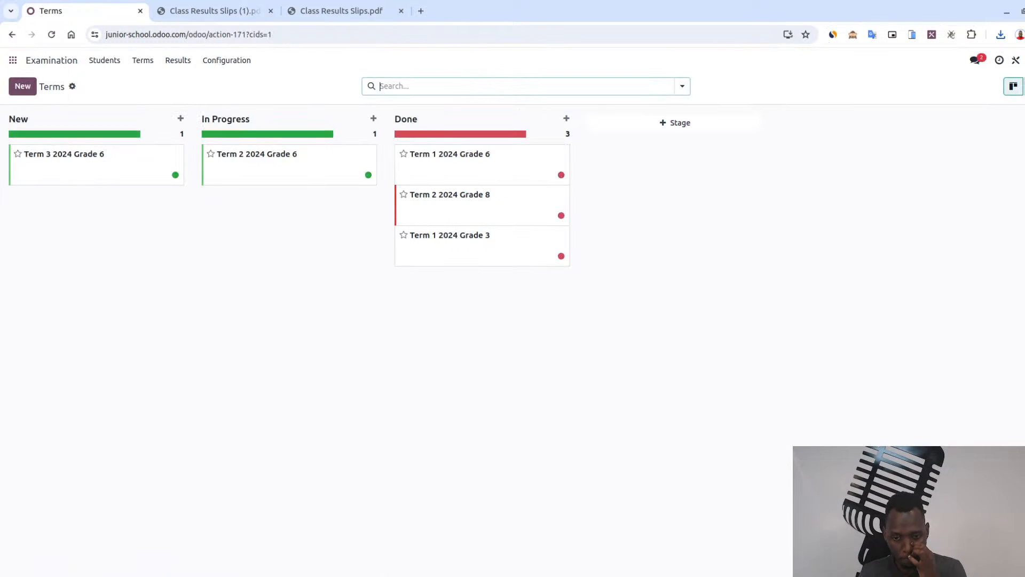
Print Class Results Slips for the Term 2 2024 Grade 6 record and check the Students column in the downloaded PDF
left_click(288, 165)
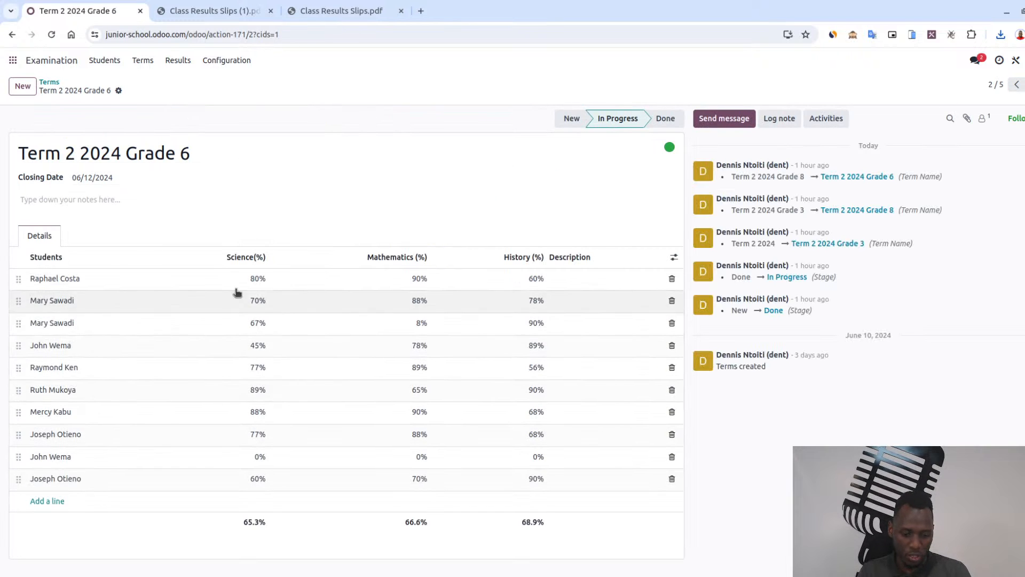
left_click(118, 91)
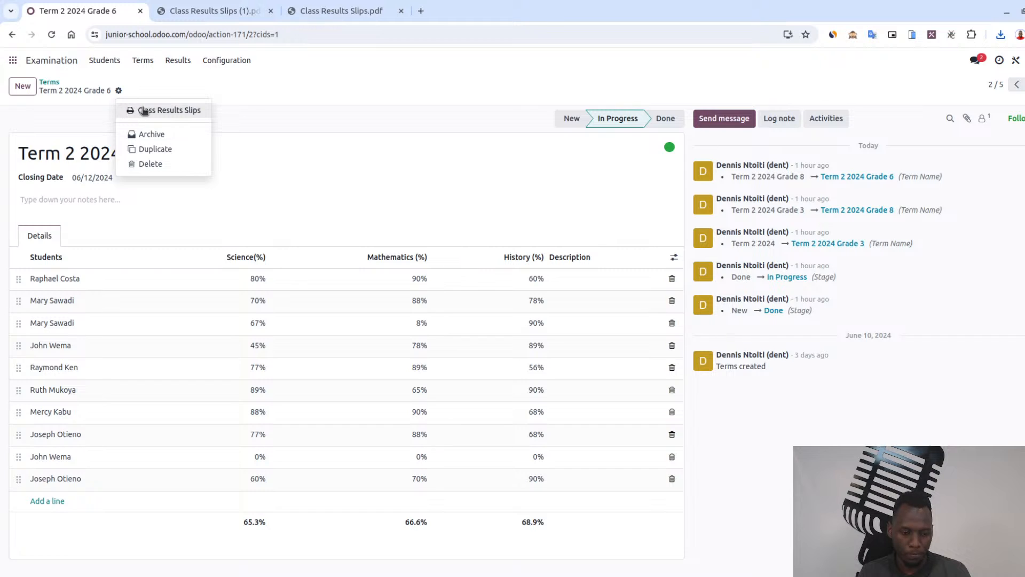
left_click(141, 110)
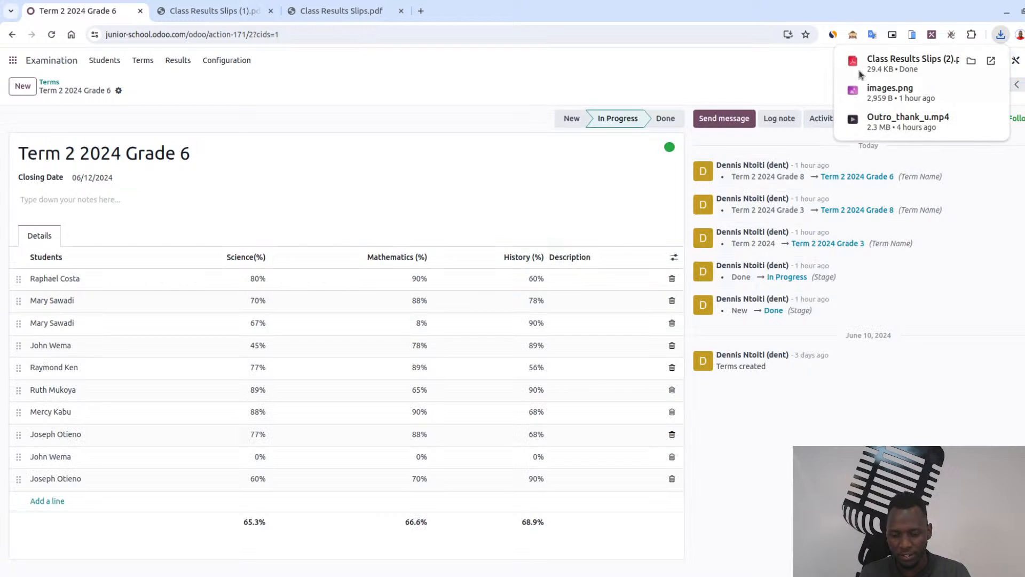
left_click(860, 70)
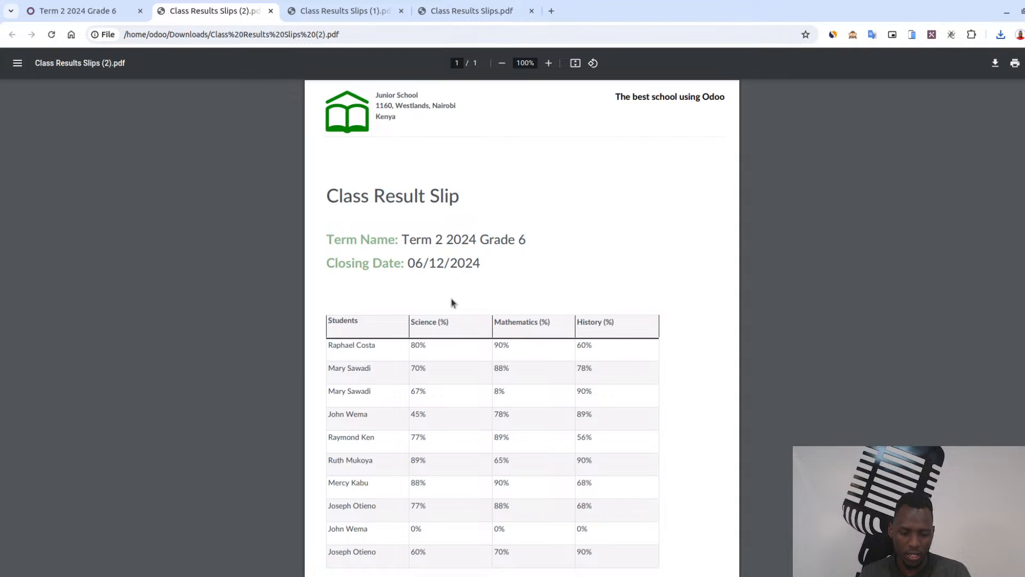
scroll(438, 284, "down", 2)
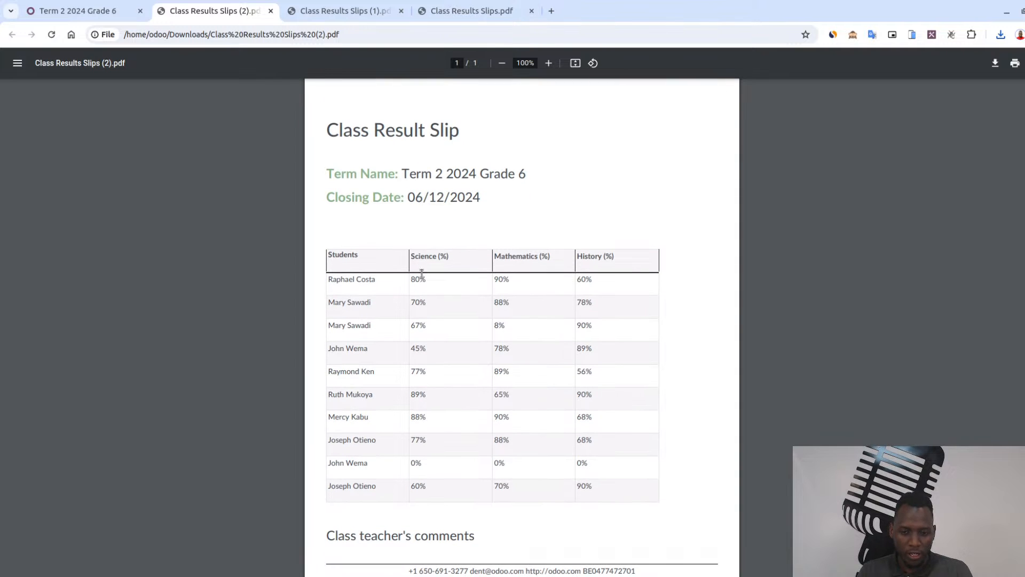
scroll(455, 276, "up", 2)
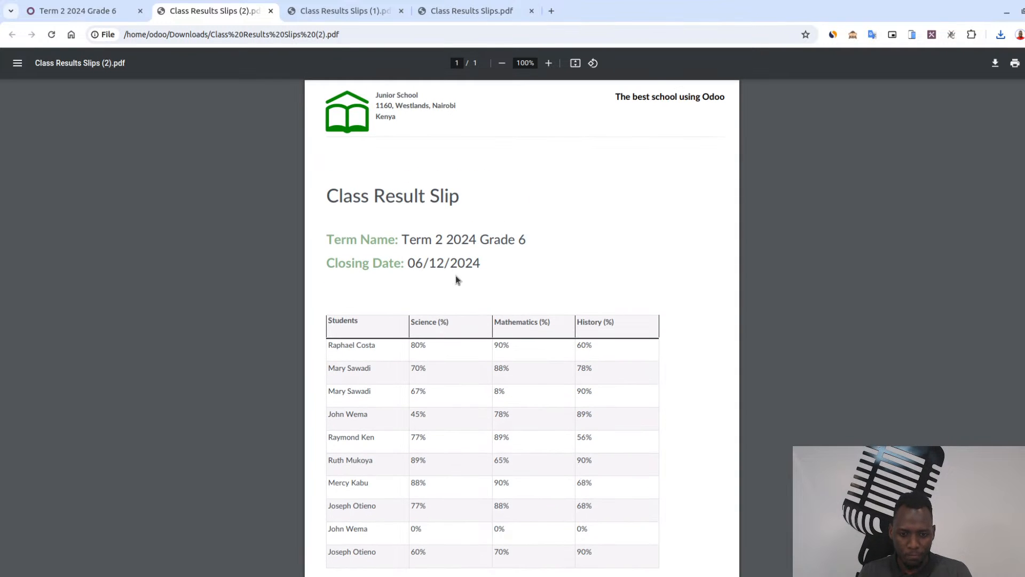